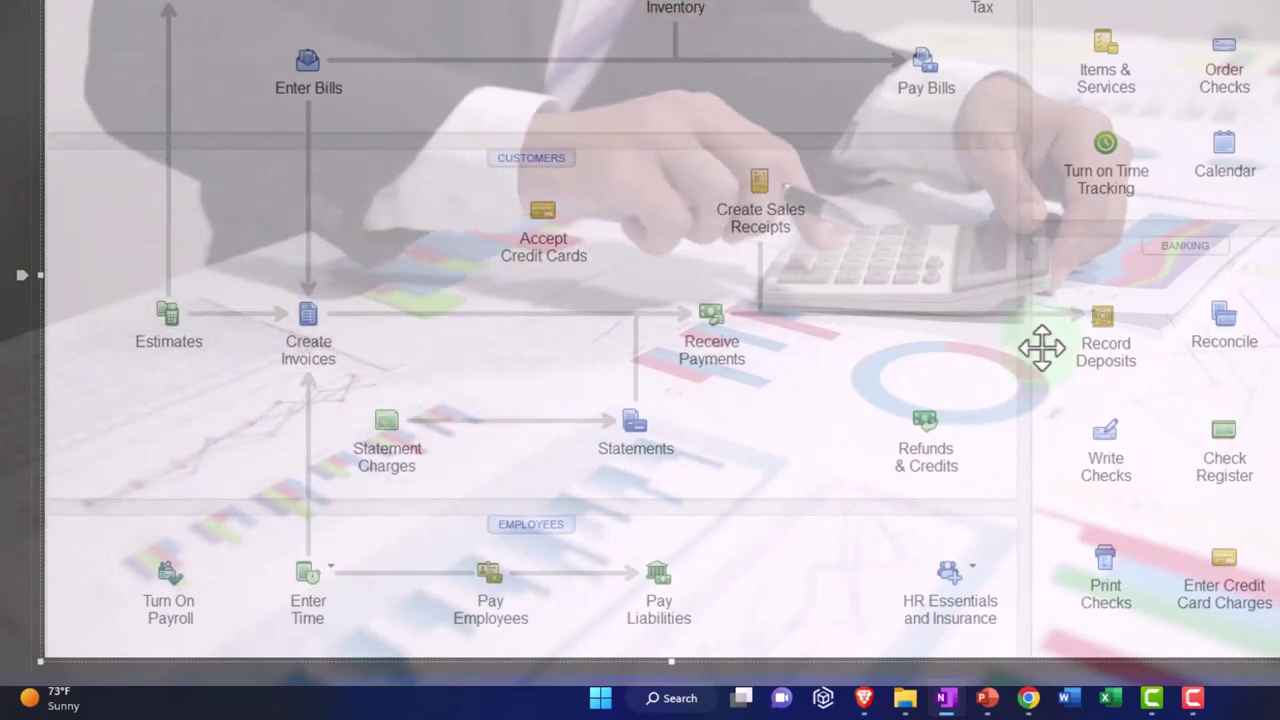
Switch to Excel and create a new blank workbook.
click(1058, 358)
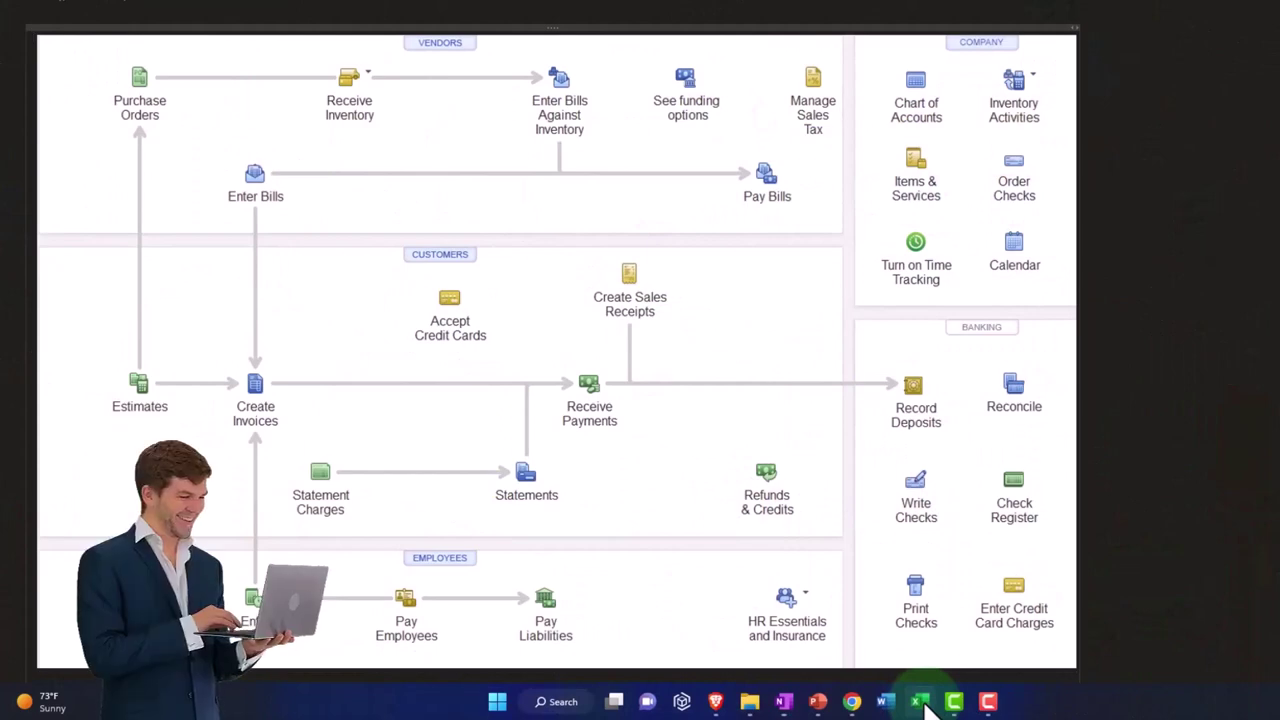
click(920, 702)
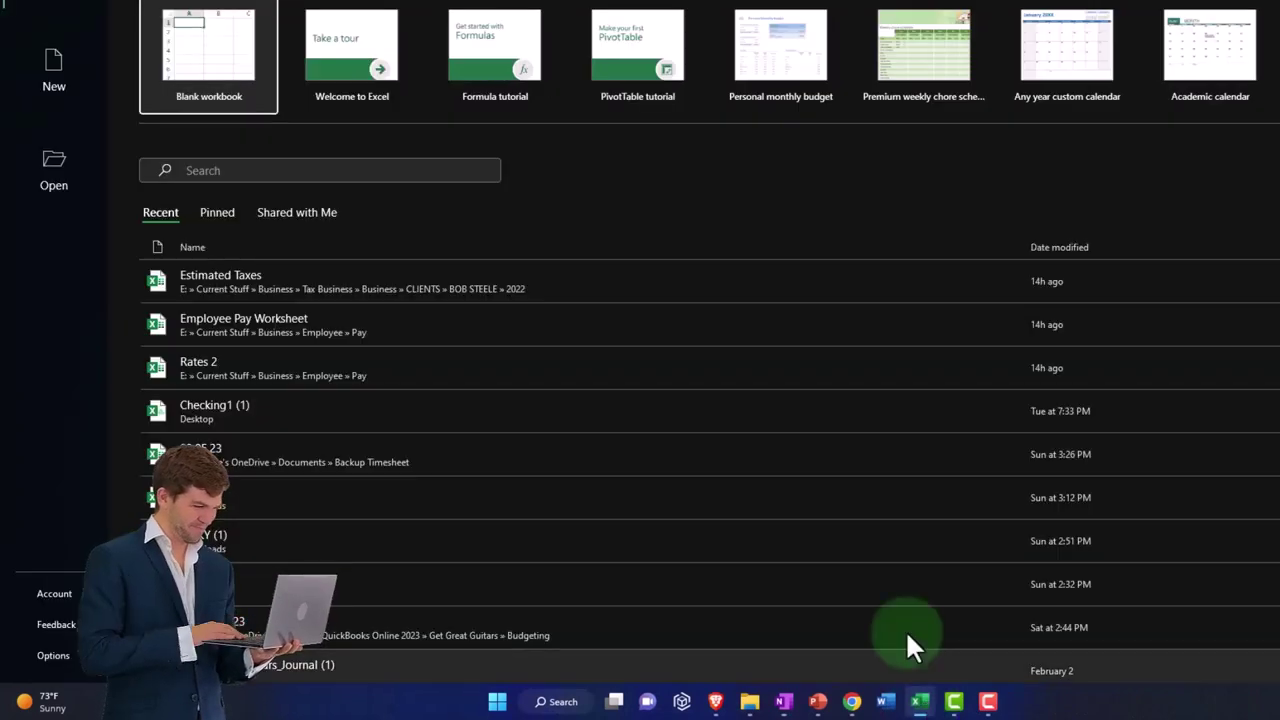
click(206, 44)
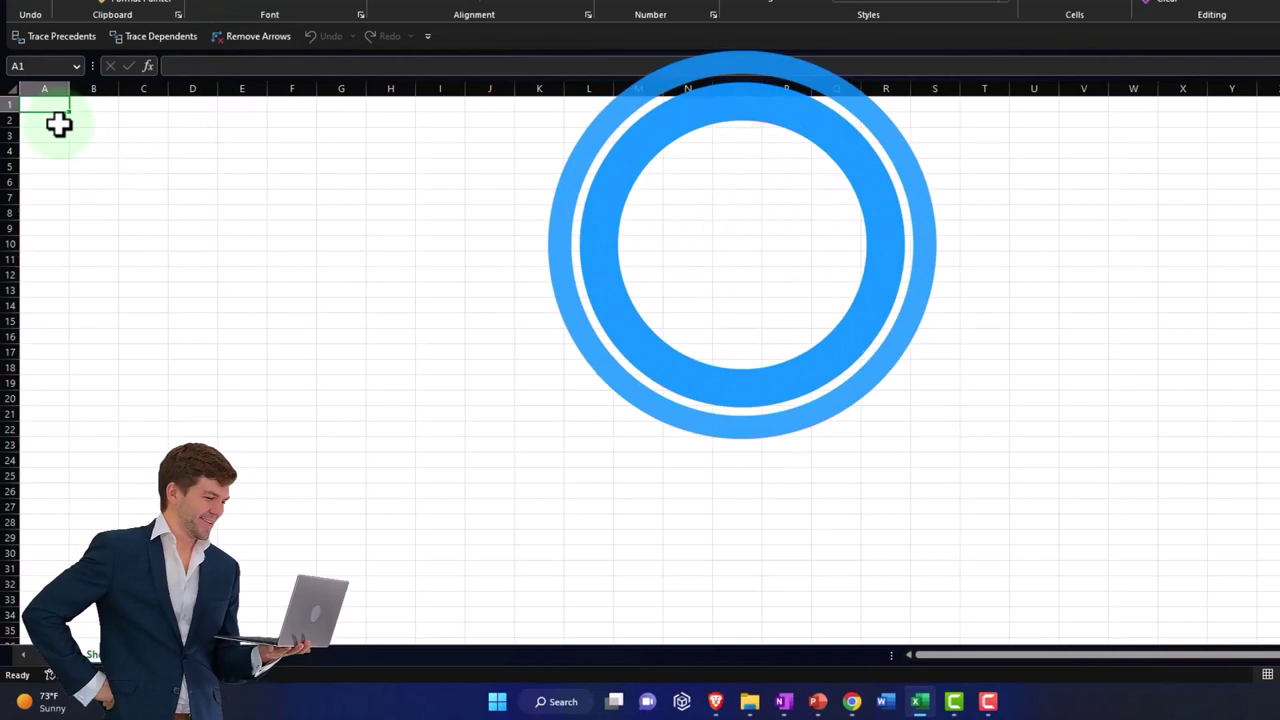
Format every cell in the sheet as Accounting with no currency symbol and 0 decimal places.
click(13, 90)
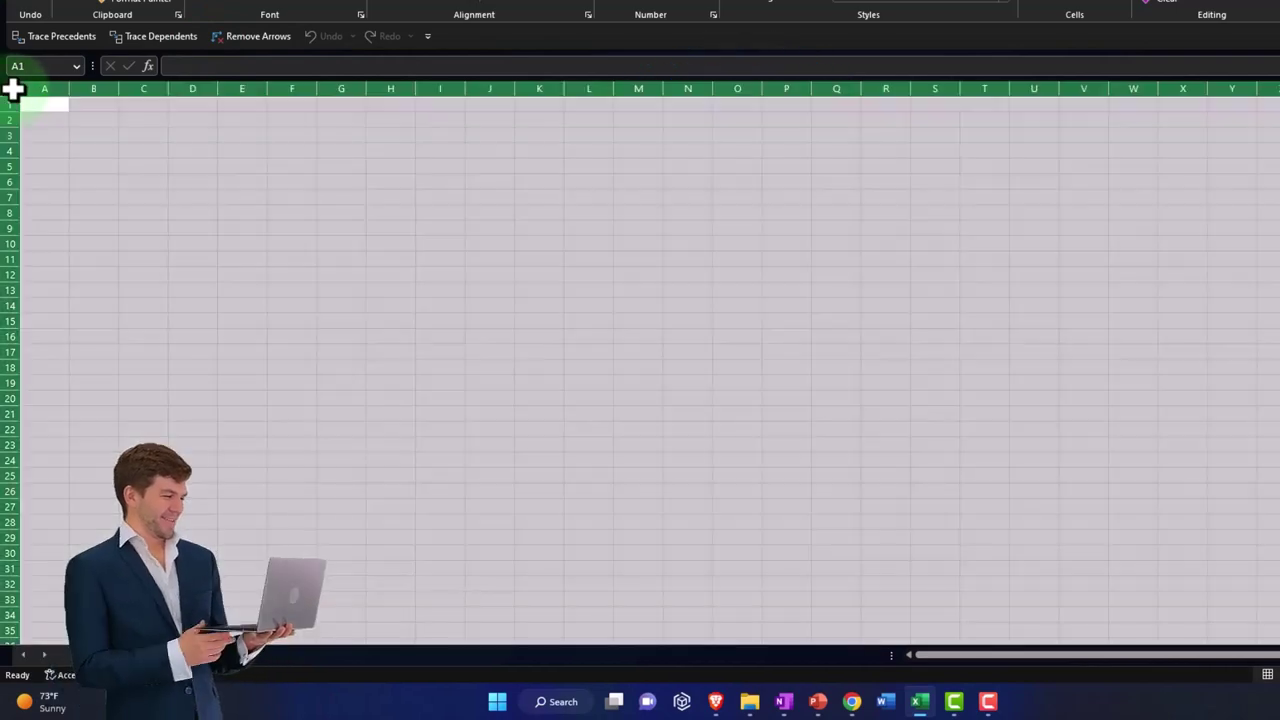
right_click(171, 215)
click(229, 437)
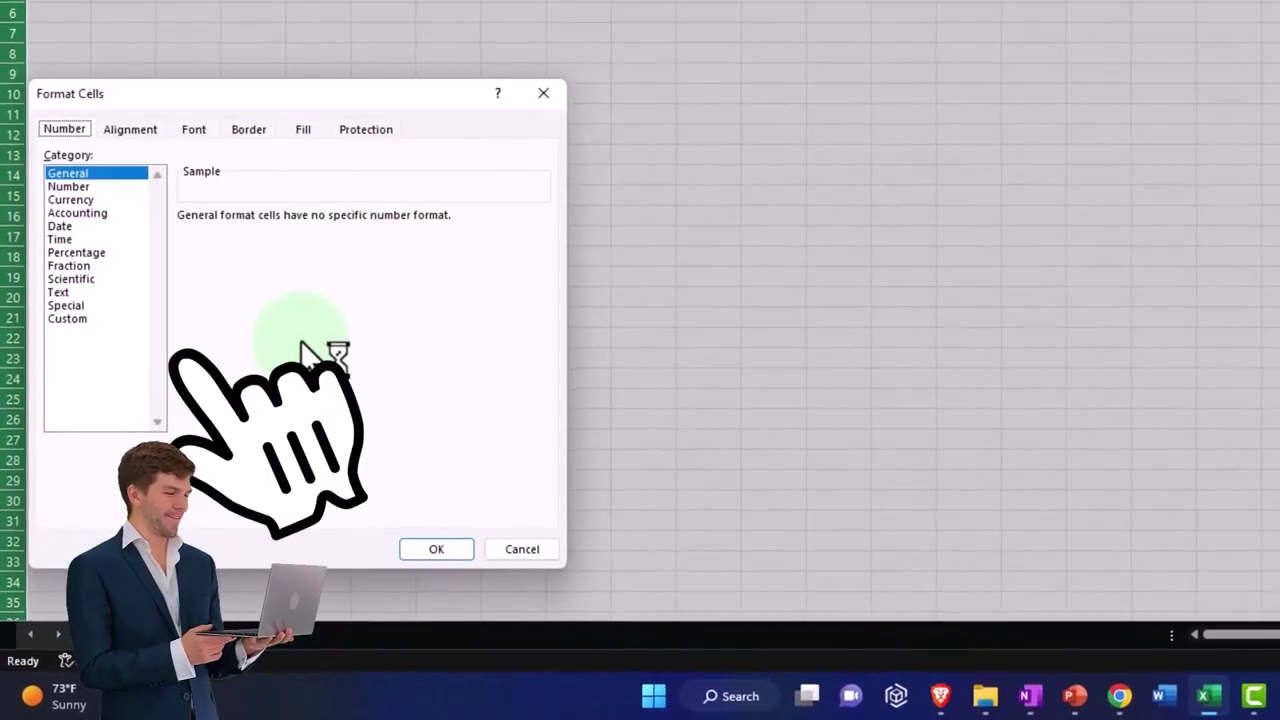
click(94, 214)
click(306, 250)
click(303, 258)
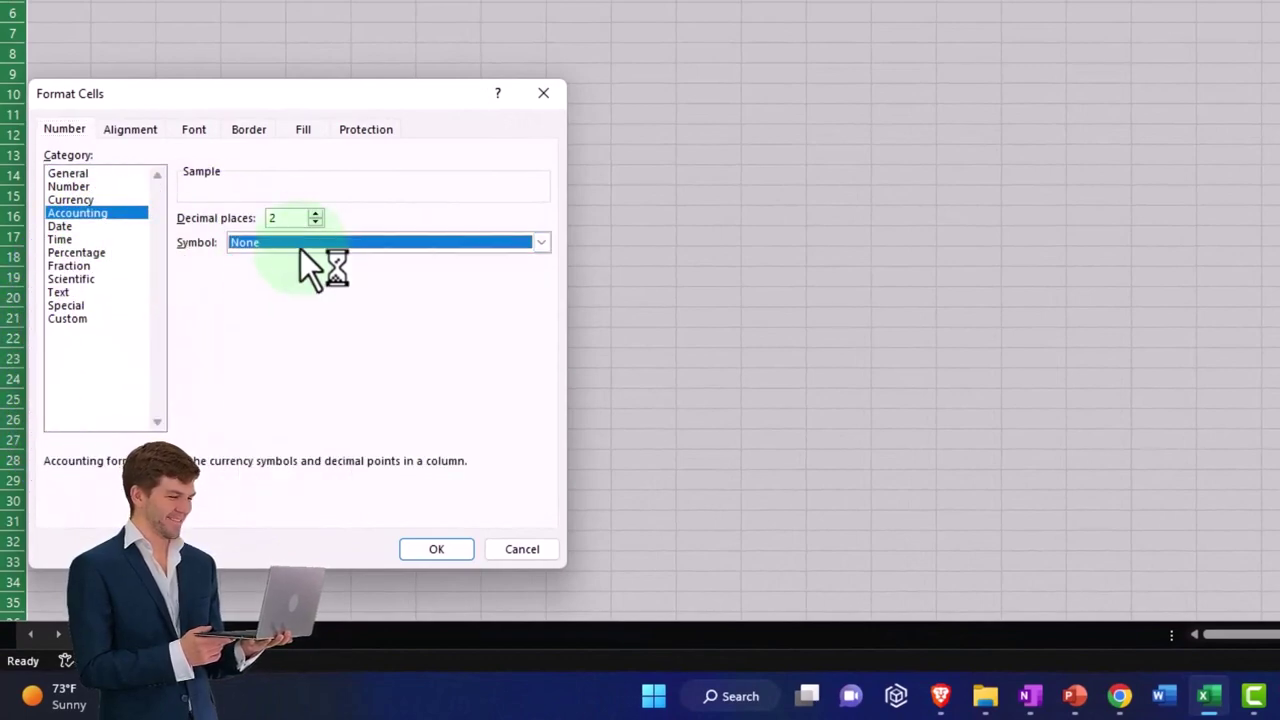
click(316, 222)
click(316, 222)
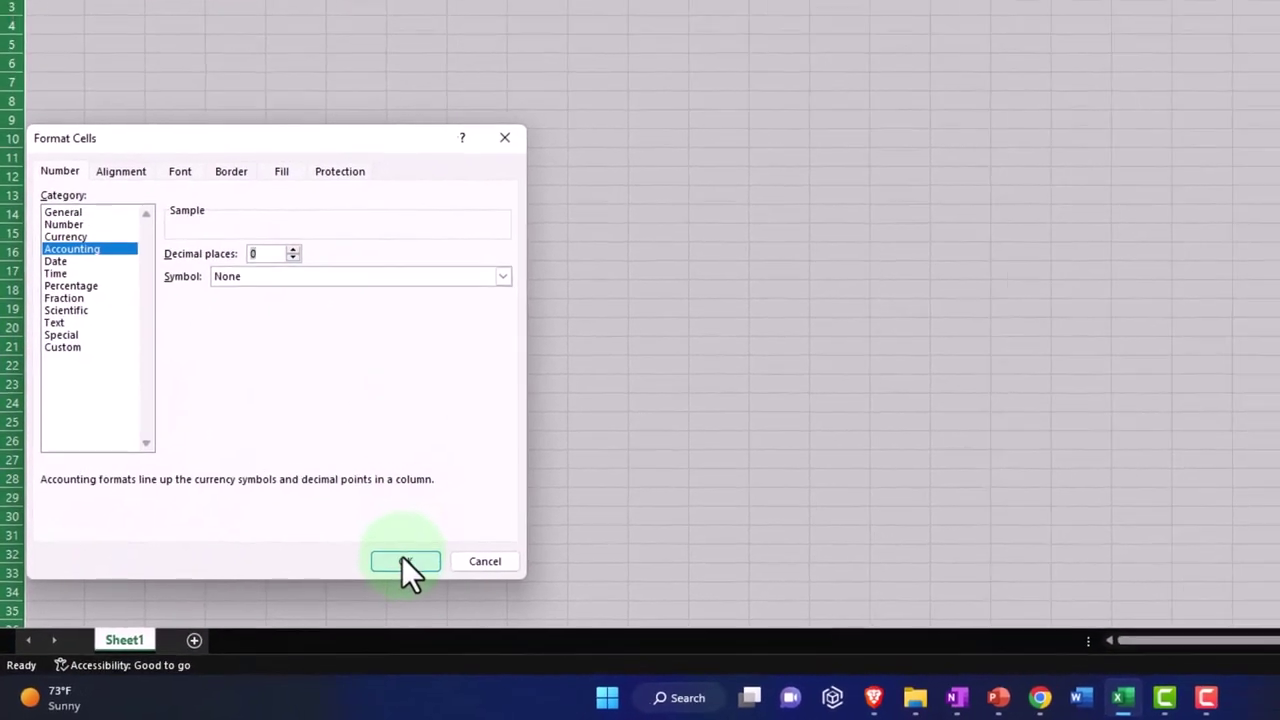
click(420, 549)
click(507, 400)
Enter the label "Sales" in cell A1 and the amount 500 in B1.
scroll(371, 498, up, 12)
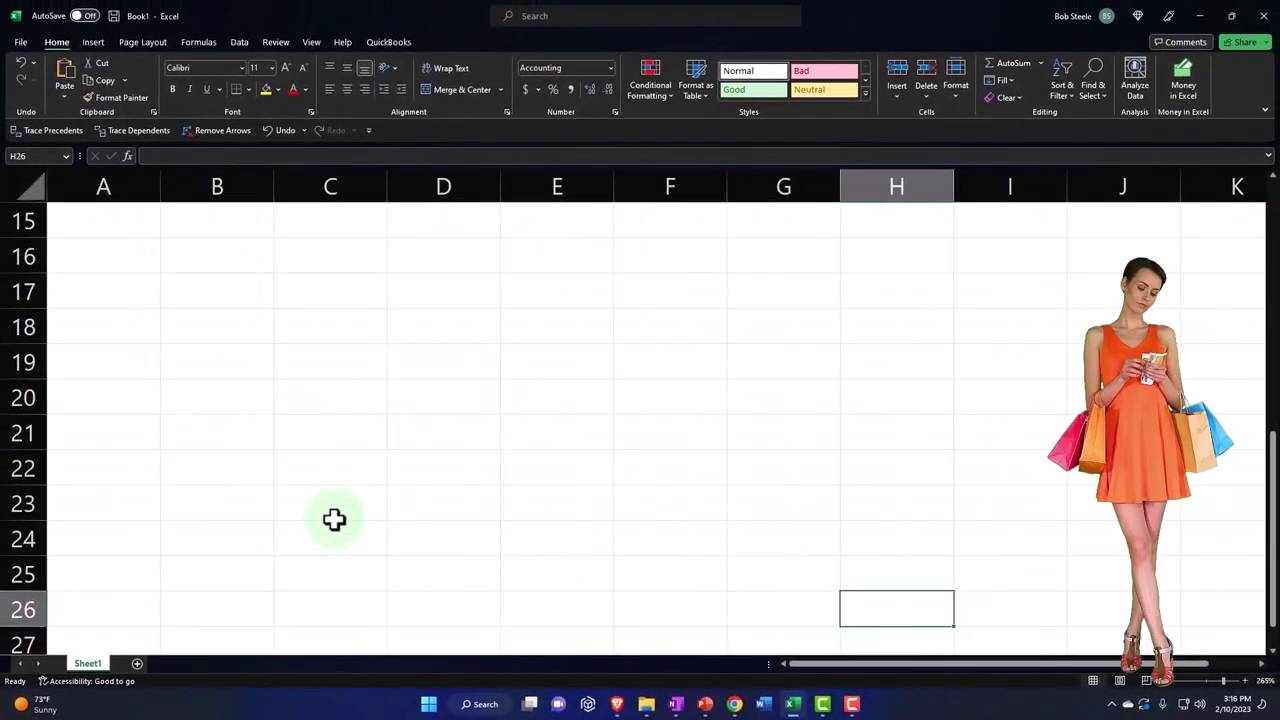
scroll(350, 505, up, 3)
scroll(253, 540, up, 2)
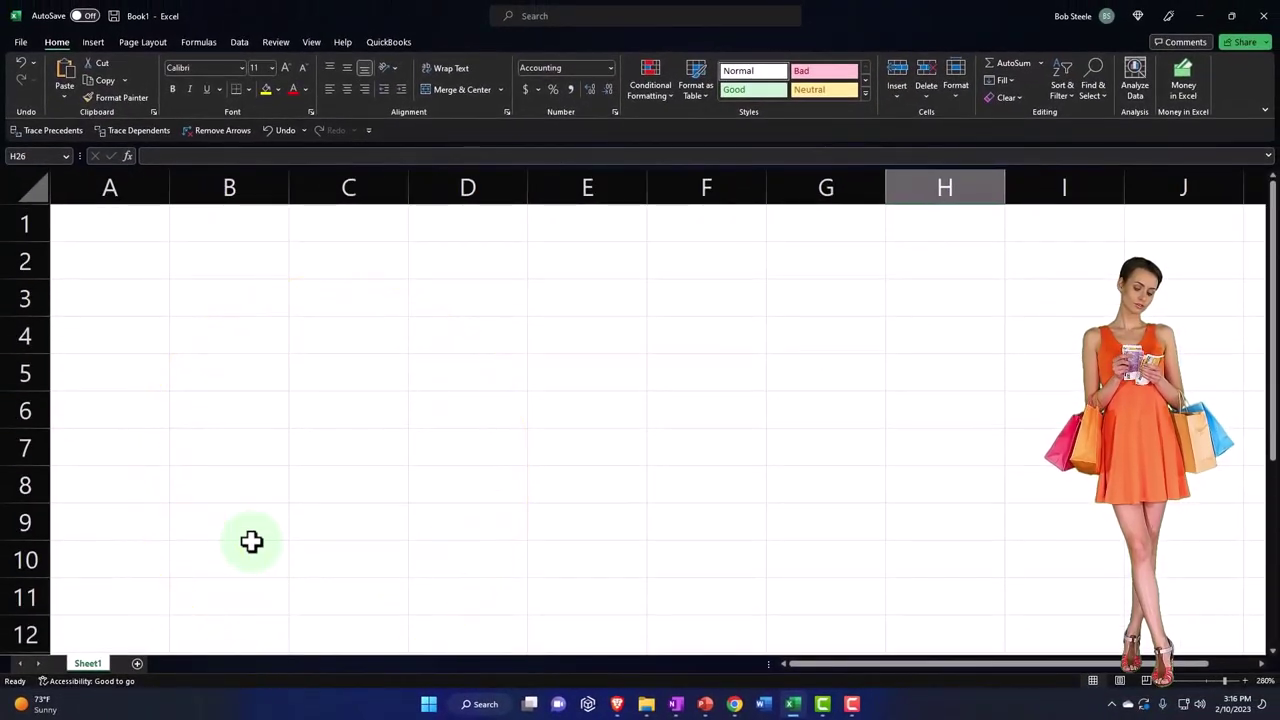
click(102, 220)
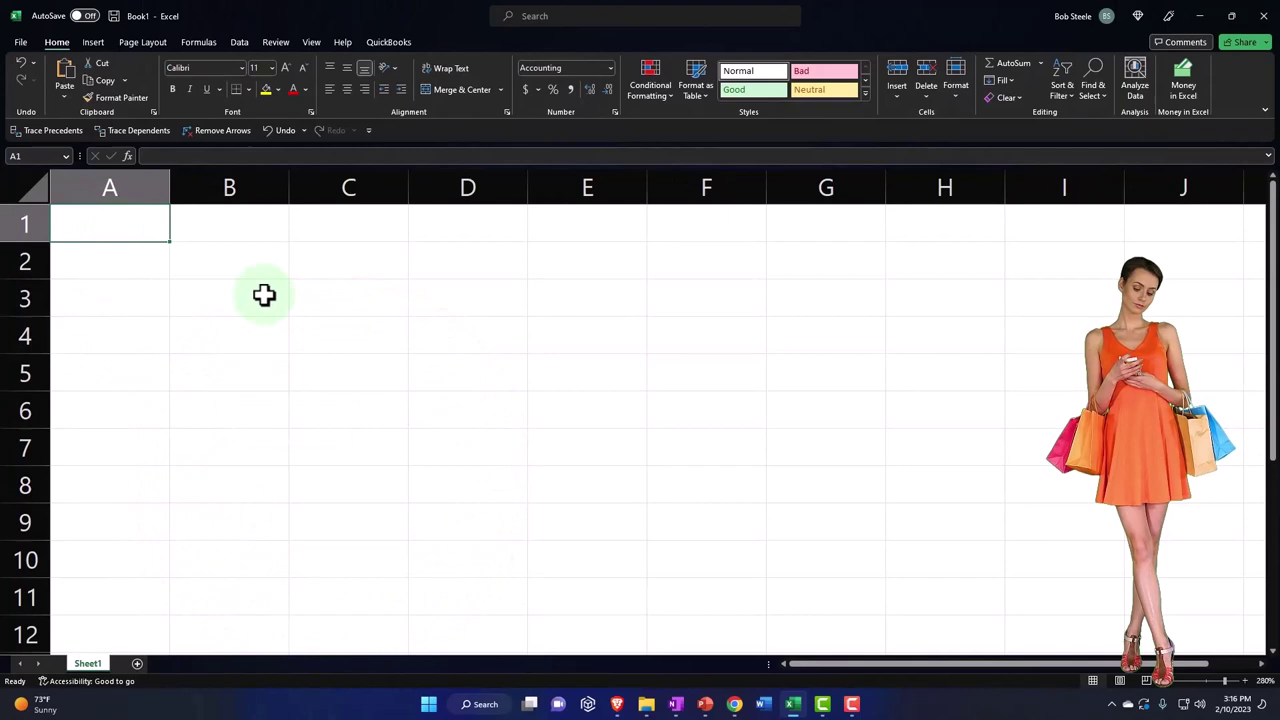
text(SDal)
key(BackSpace)
key(BackSpace)
key(BackSpace)
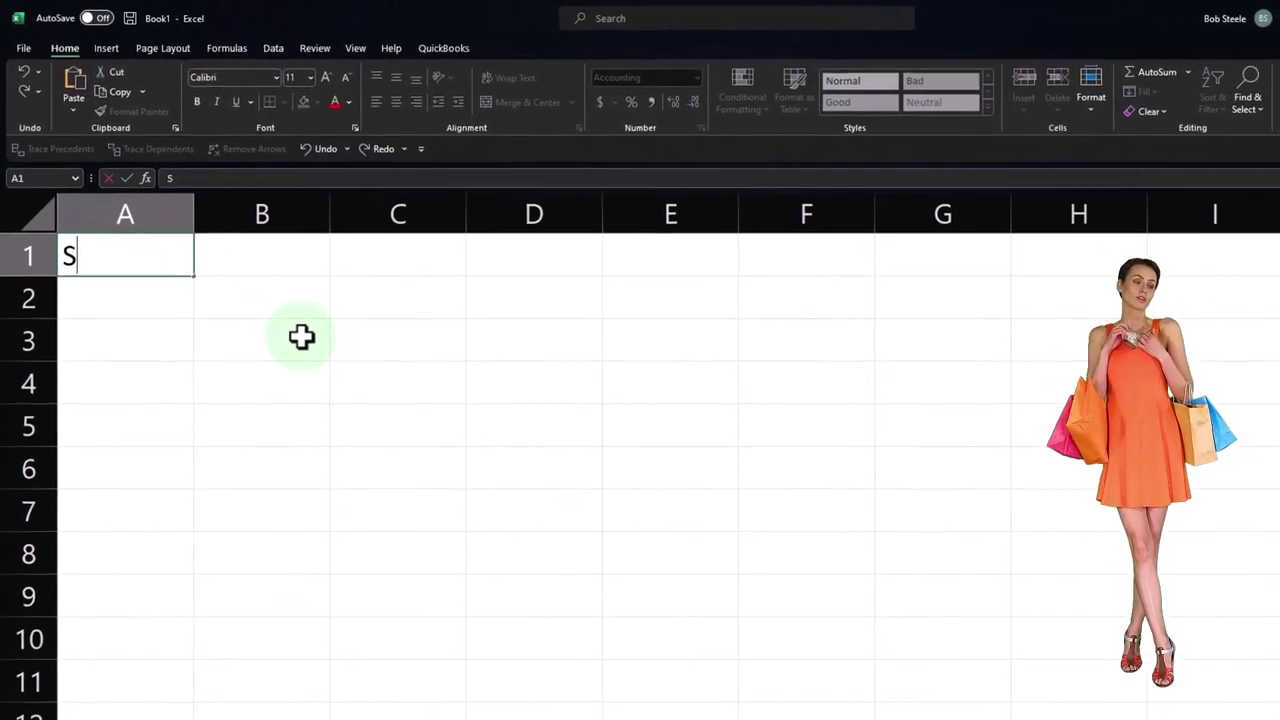
text(ales)
key(Tab)
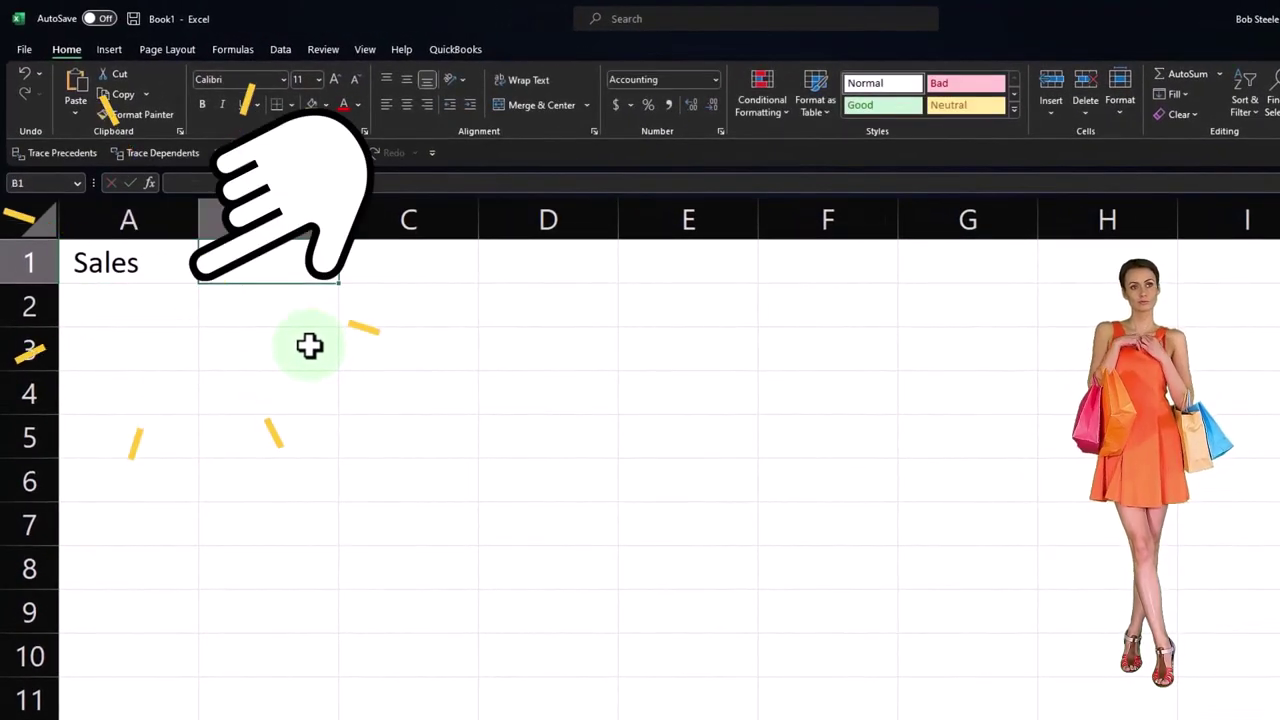
text(500)
key(Return)
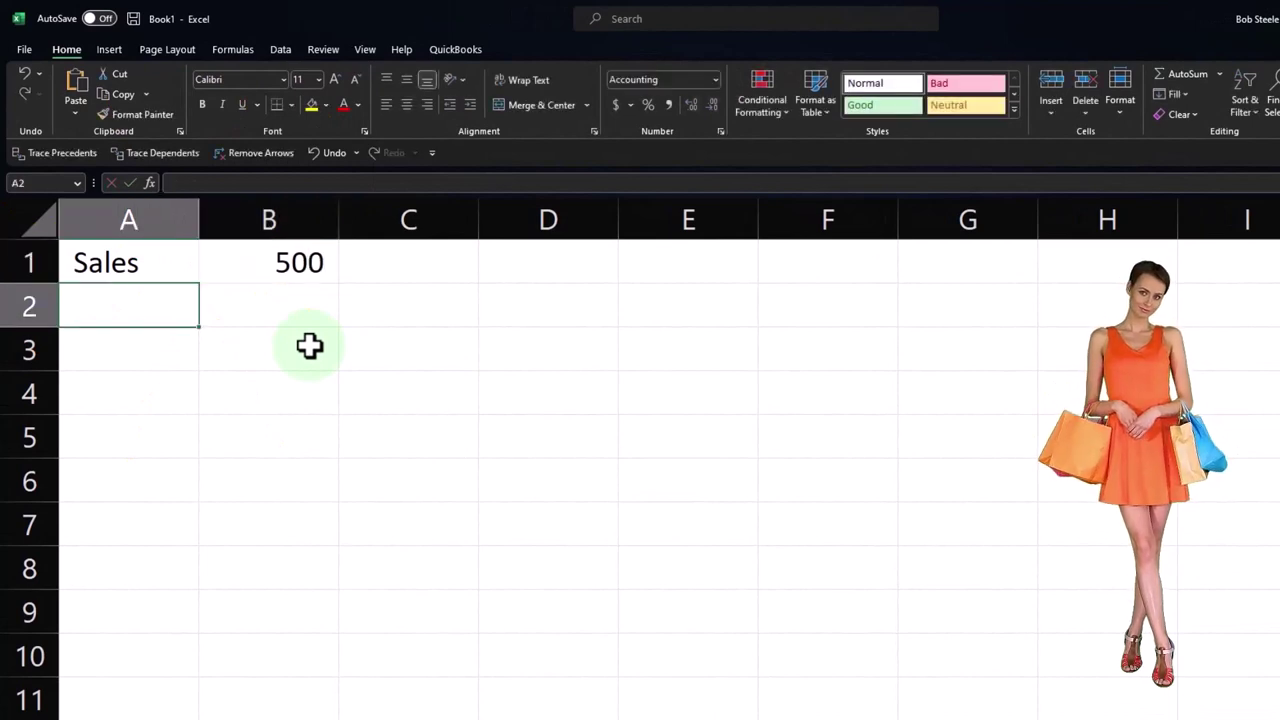
Enter the label "Sales tax rate" in cell A2 and the rate 0.05 in B2.
text(Sales tax rate)
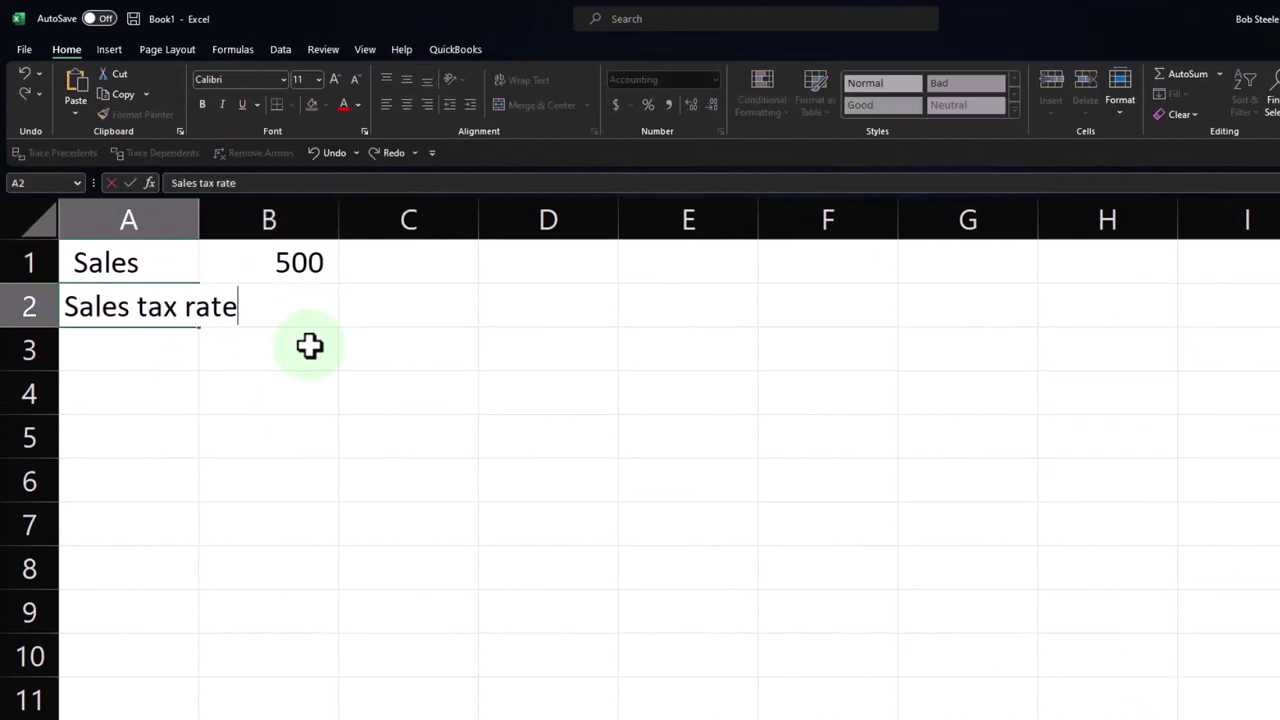
key(Tab)
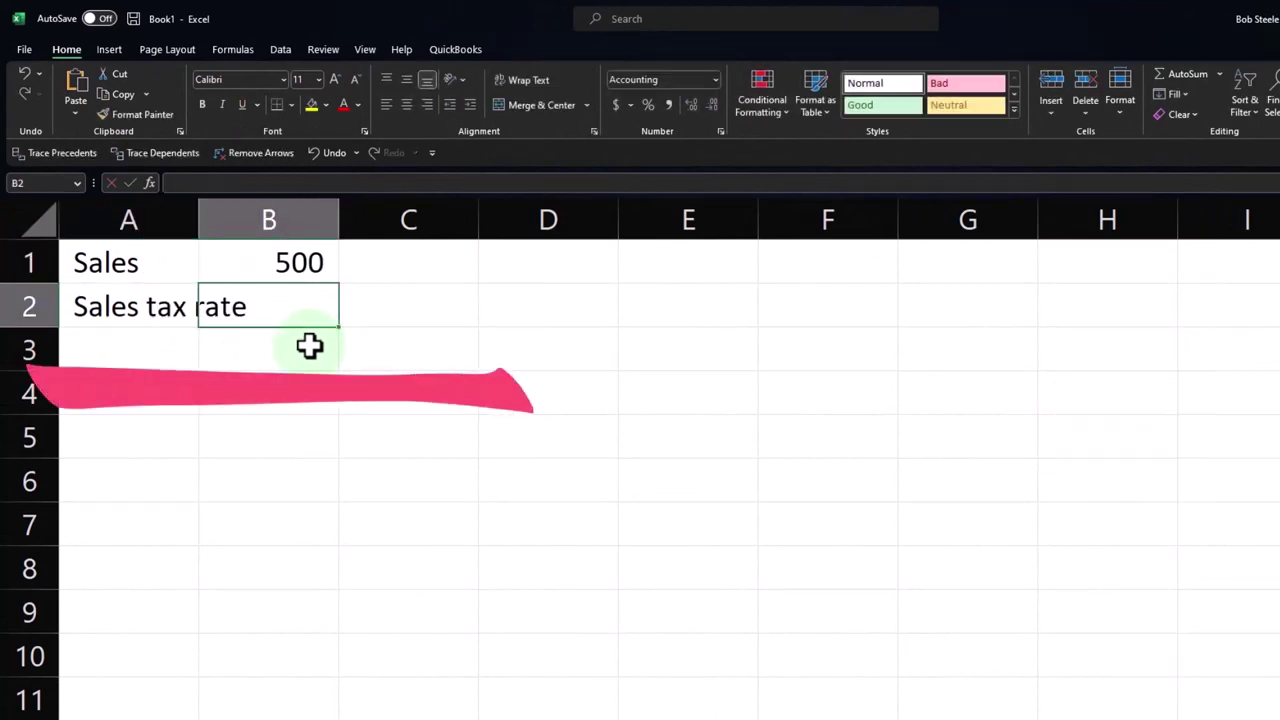
text(.0)
key(Return)
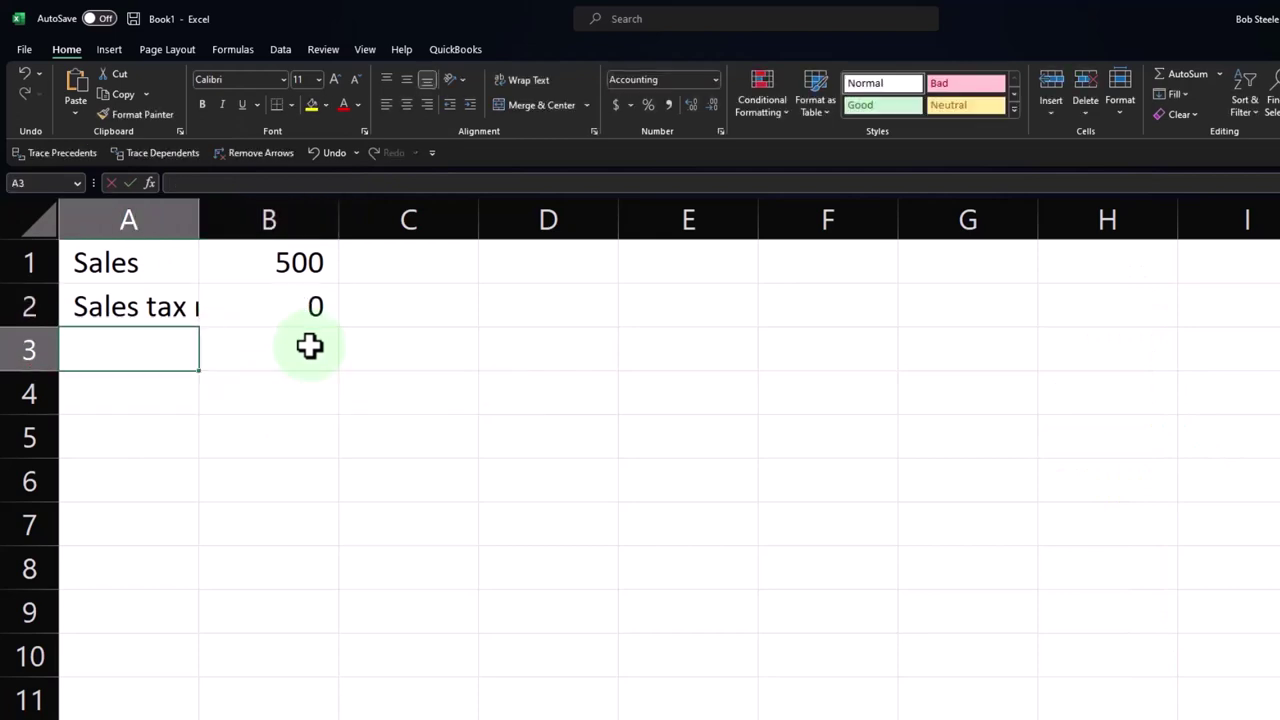
Widen column A to fit the tax rate label and make the whole sheet bold.
drag(200, 220, 288, 220)
click(43, 222)
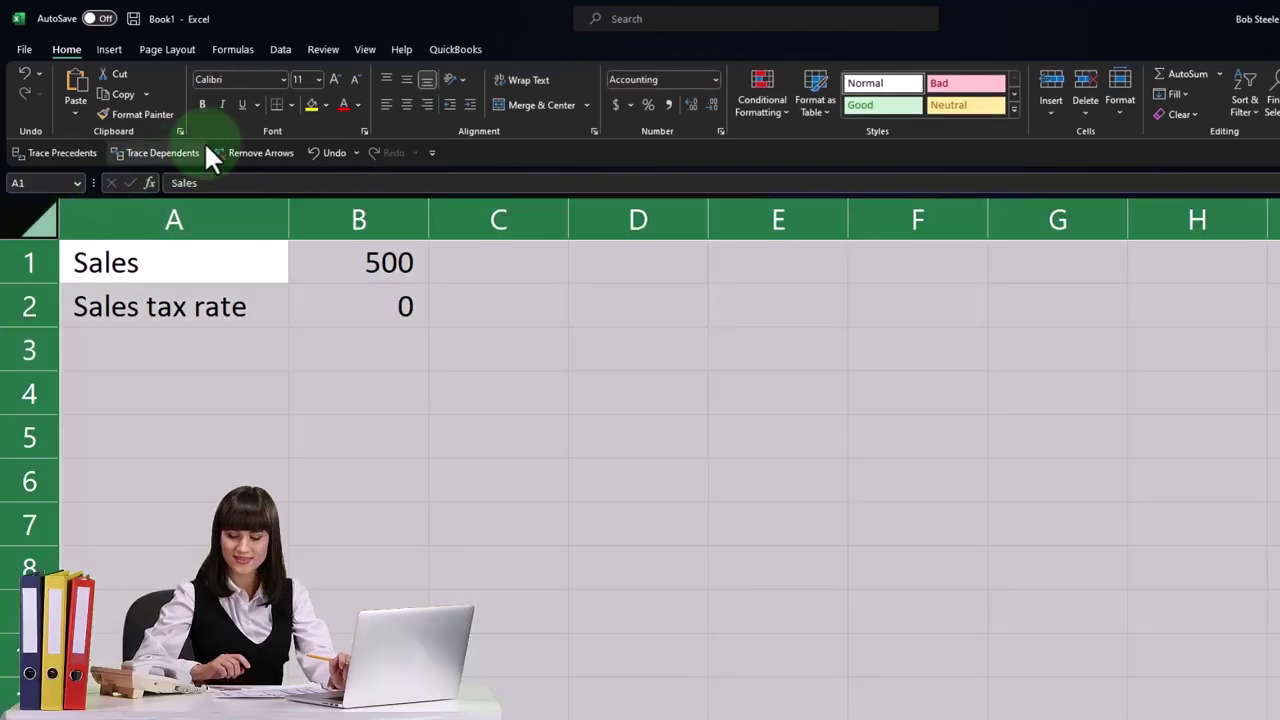
Format the sales tax rate in cell B2 as a percentage.
click(377, 322)
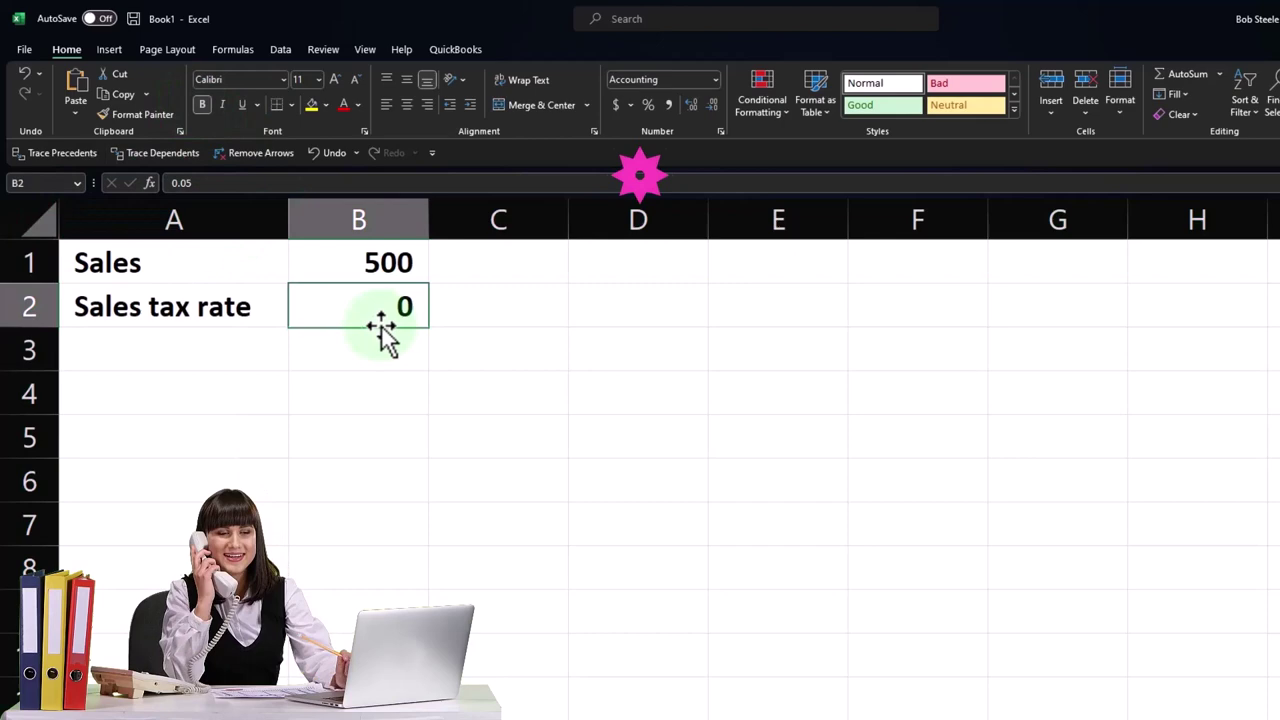
click(648, 105)
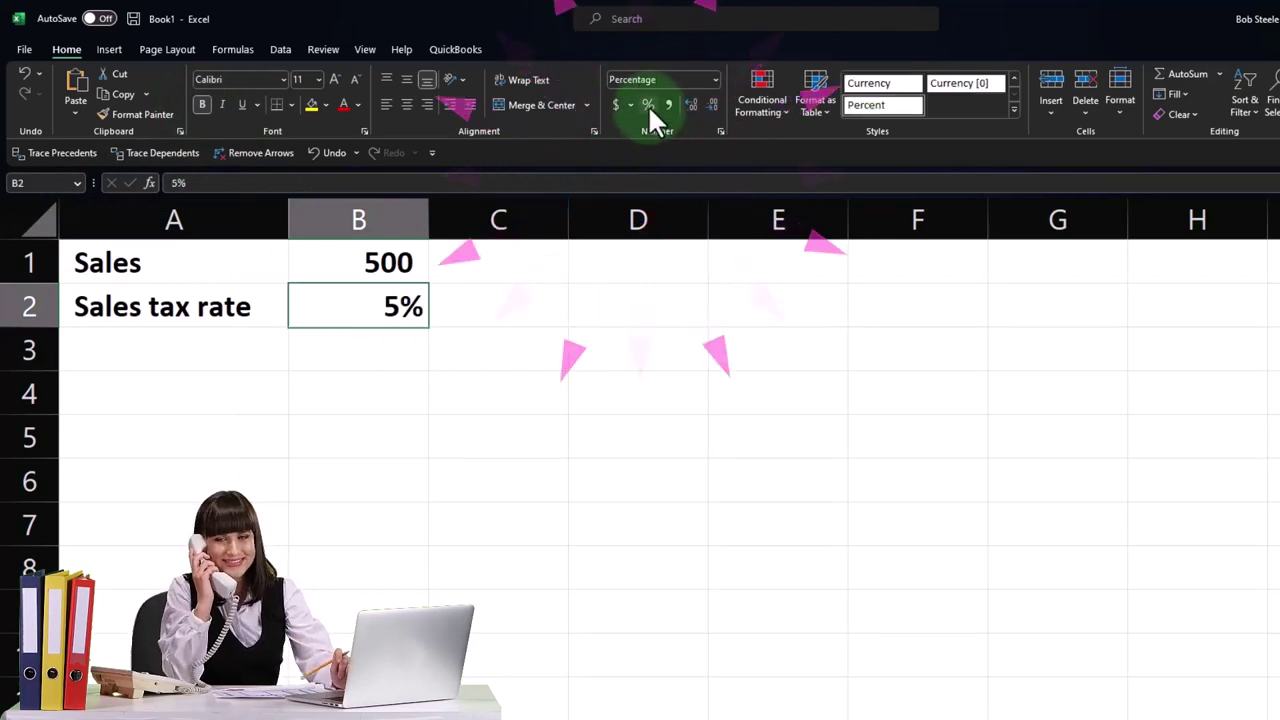
key(Return)
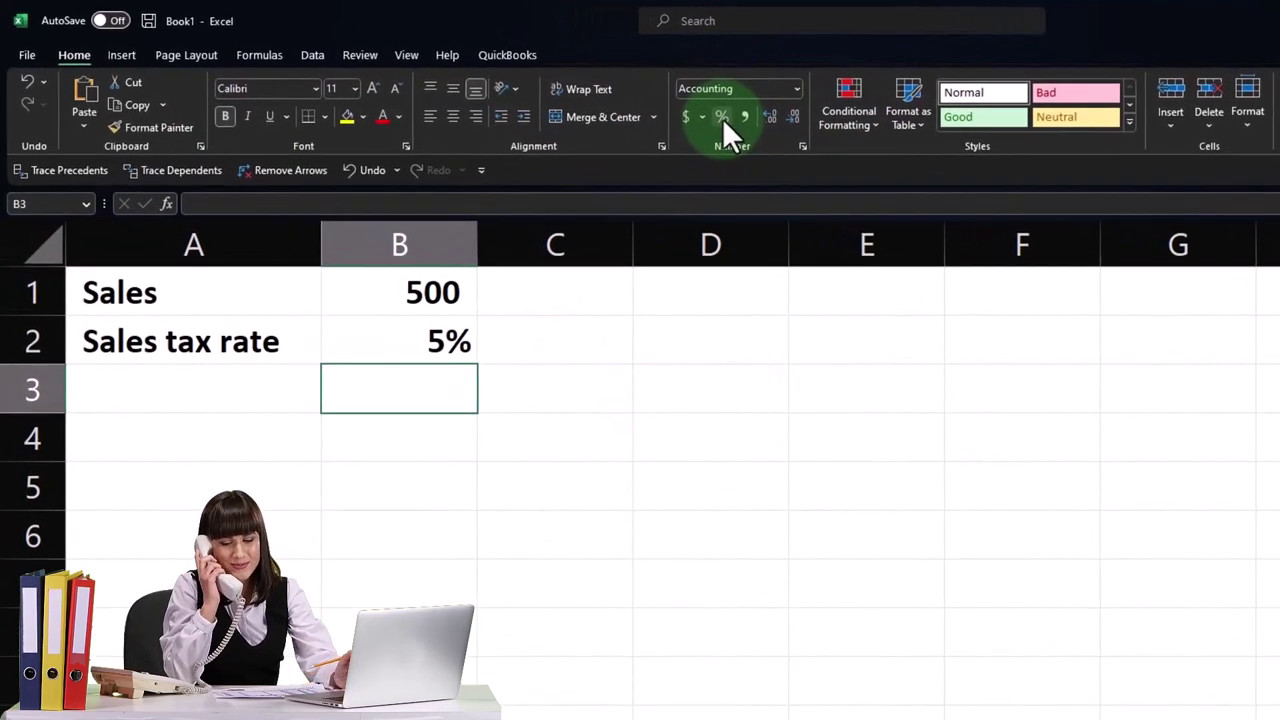
Show two decimal places for the numbers across the whole sheet.
click(45, 242)
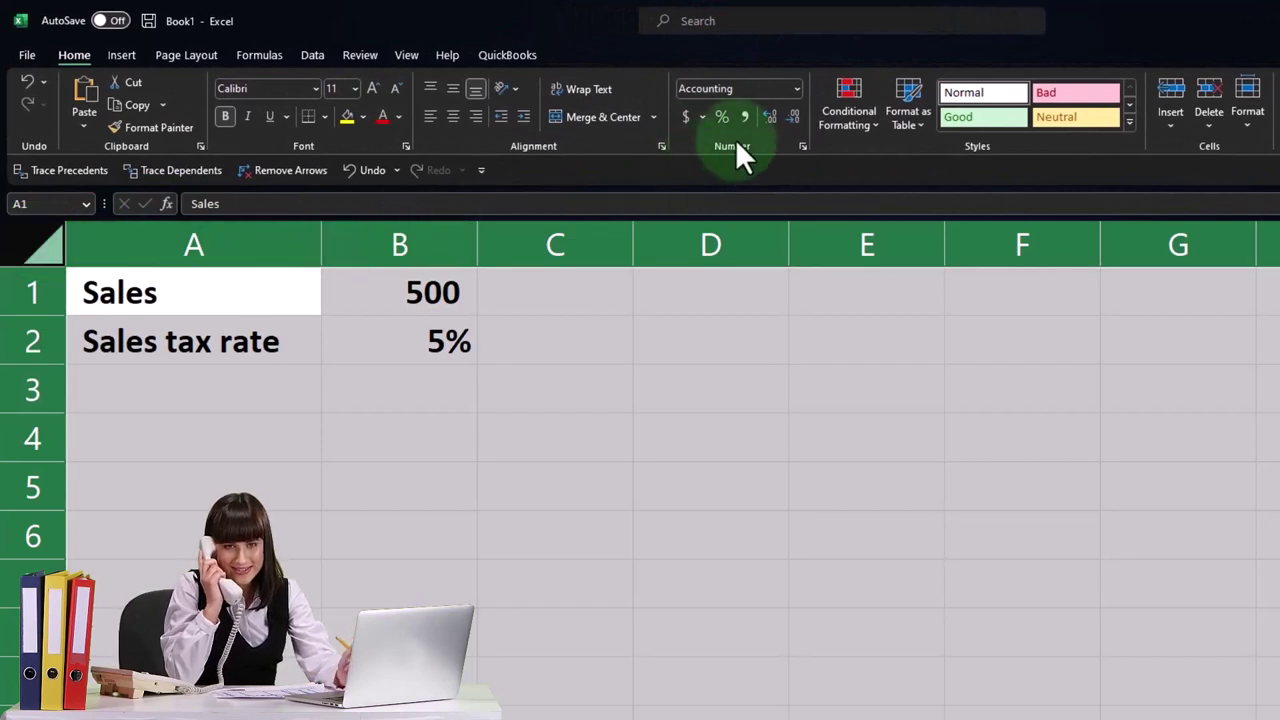
click(771, 112)
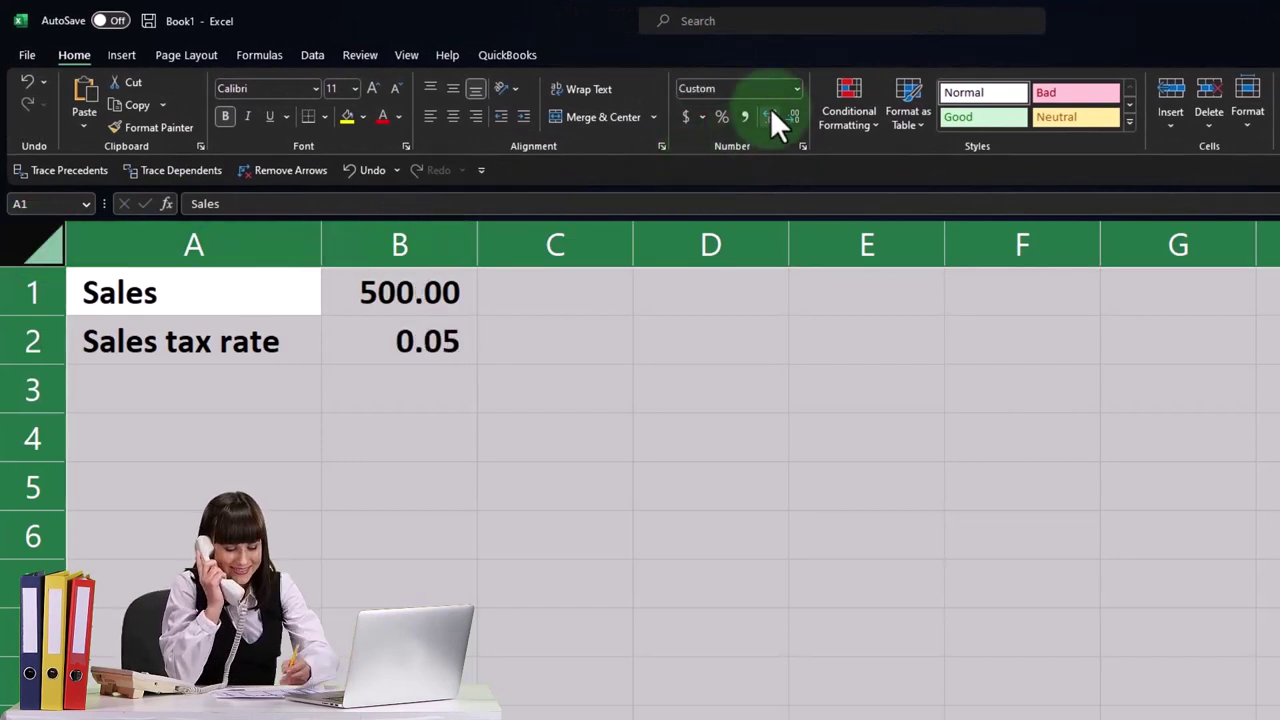
click(555, 535)
Apply the percentage format and an underline to the sales tax rate in cell B2.
click(467, 340)
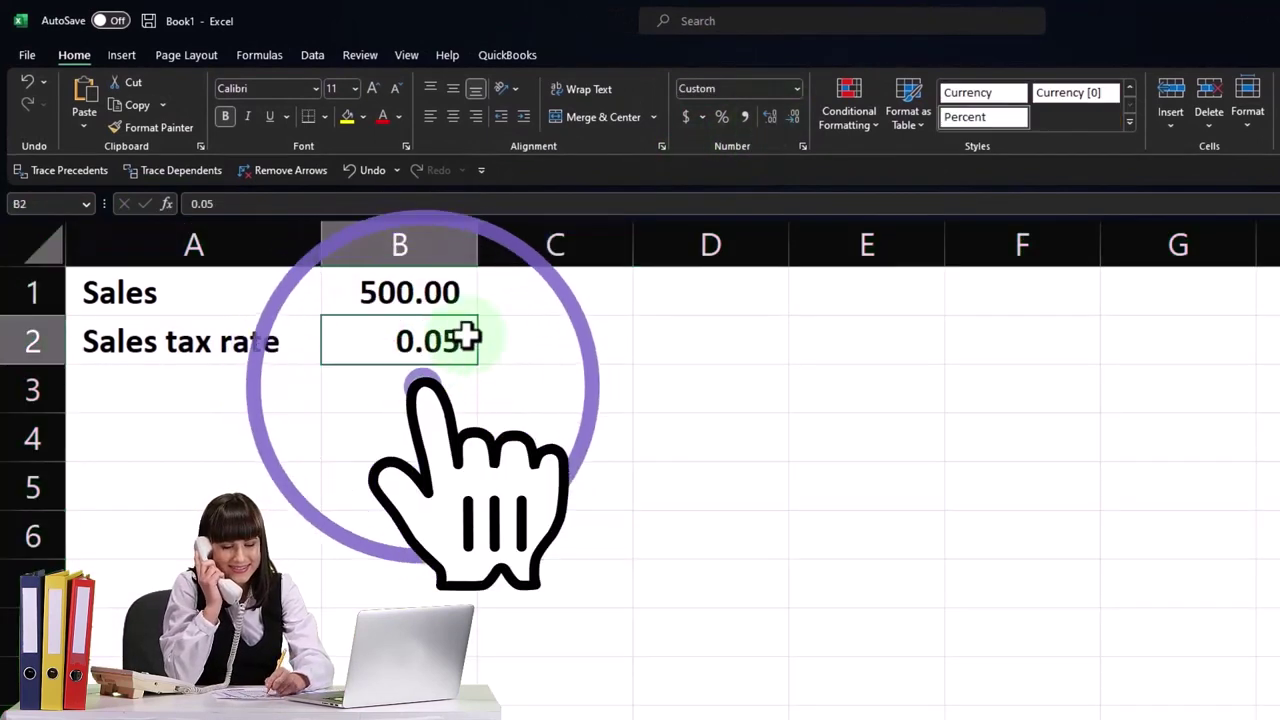
click(718, 118)
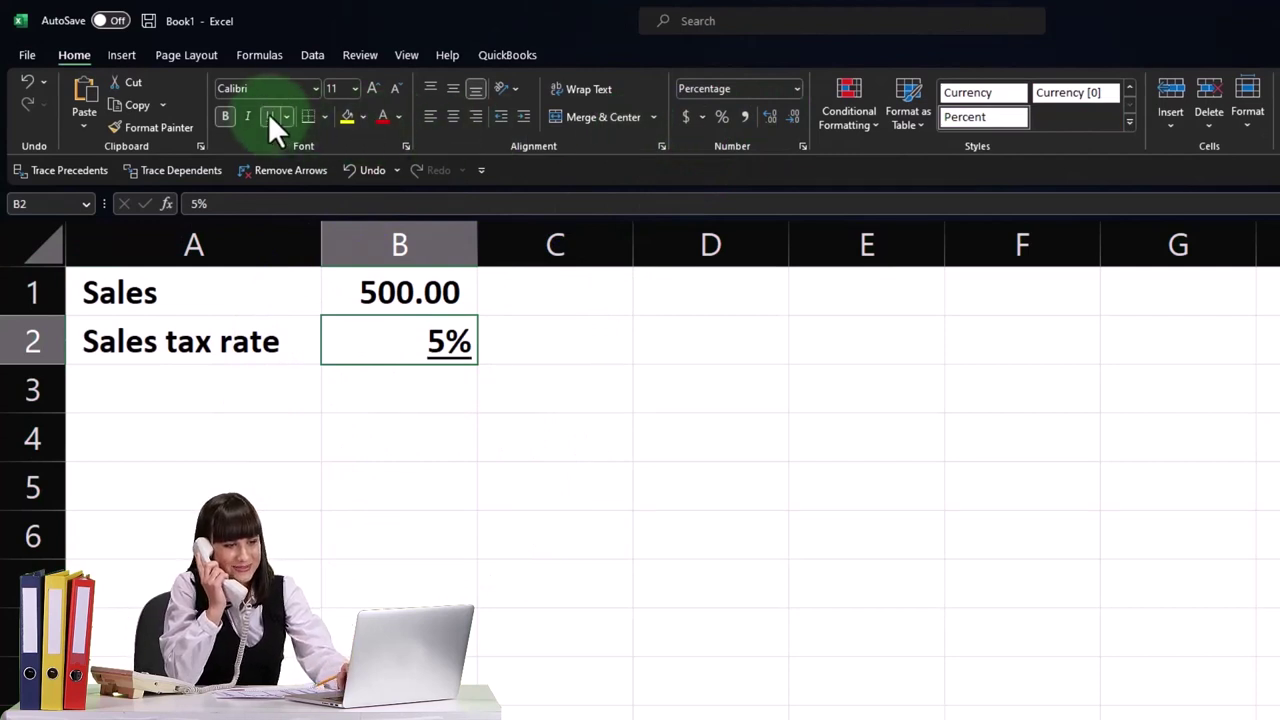
key(Return)
Calculate the sales tax in cell B3 with the formula =B1*B2.
text(=B1)
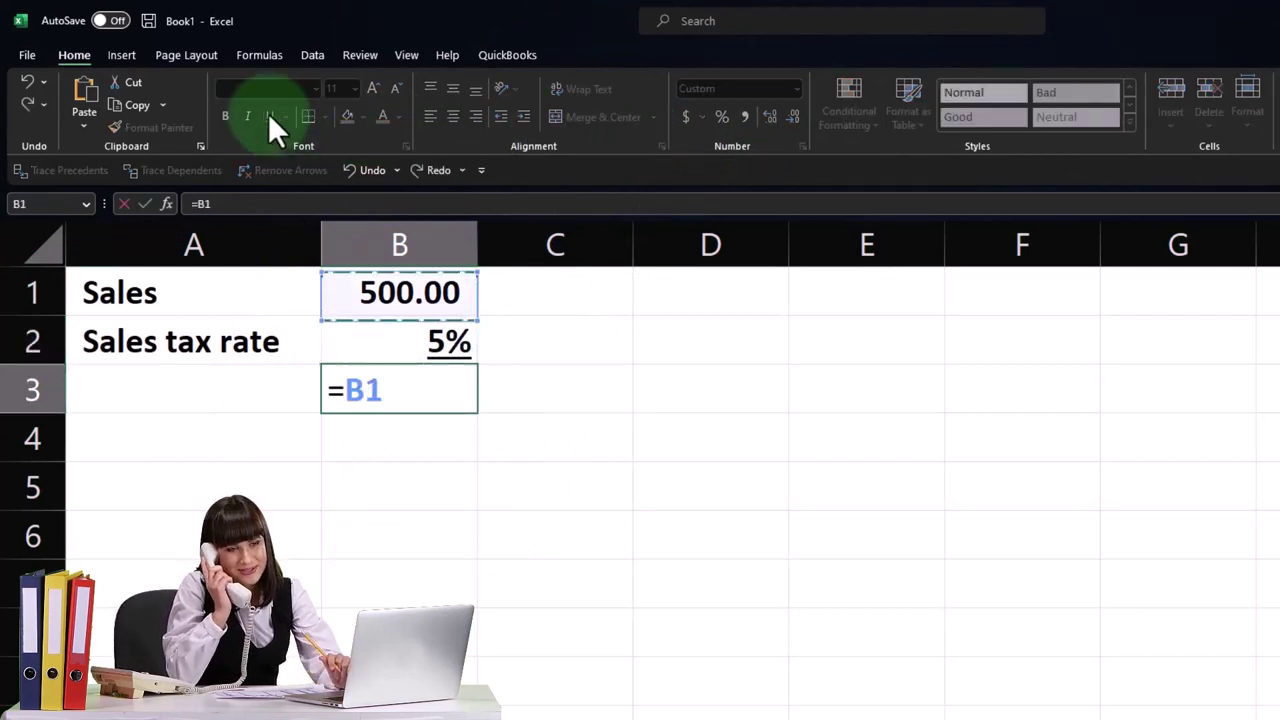
text(*B2)
key(Return)
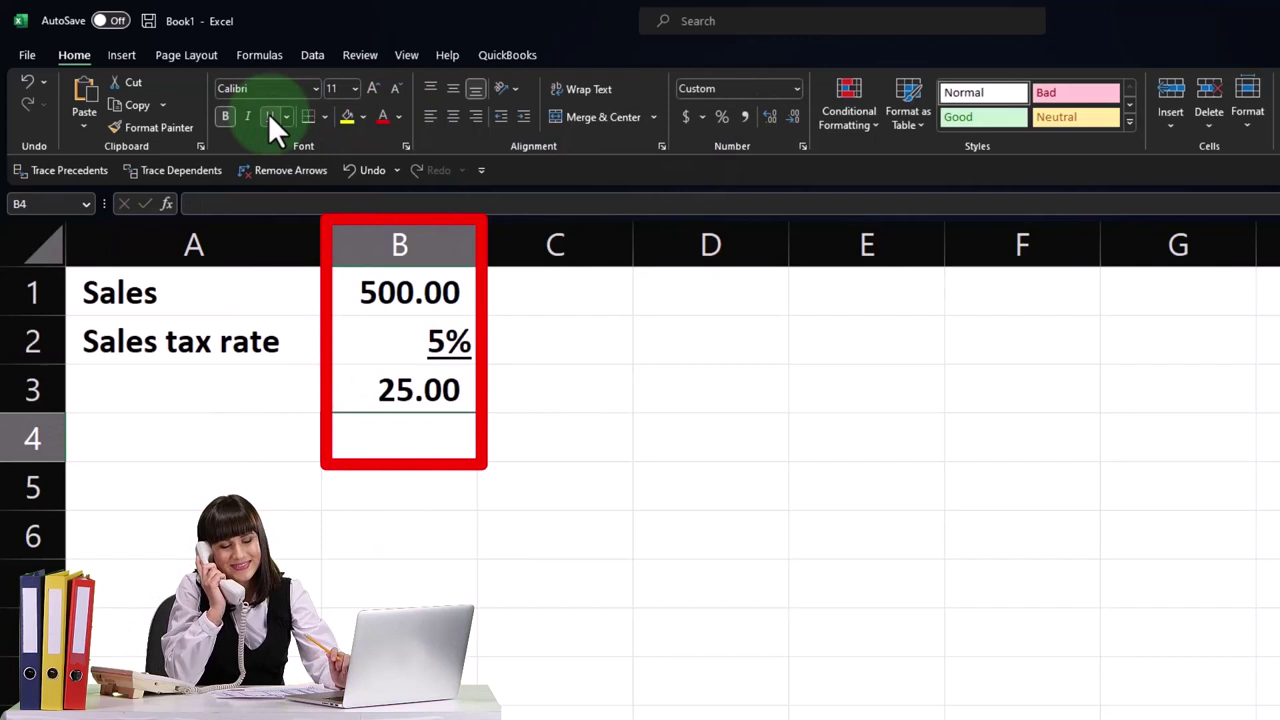
Enter the label "Sales tax" in cell A3 and "Total price" in A4.
key(Left)
key(Up)
text(Sales tax)
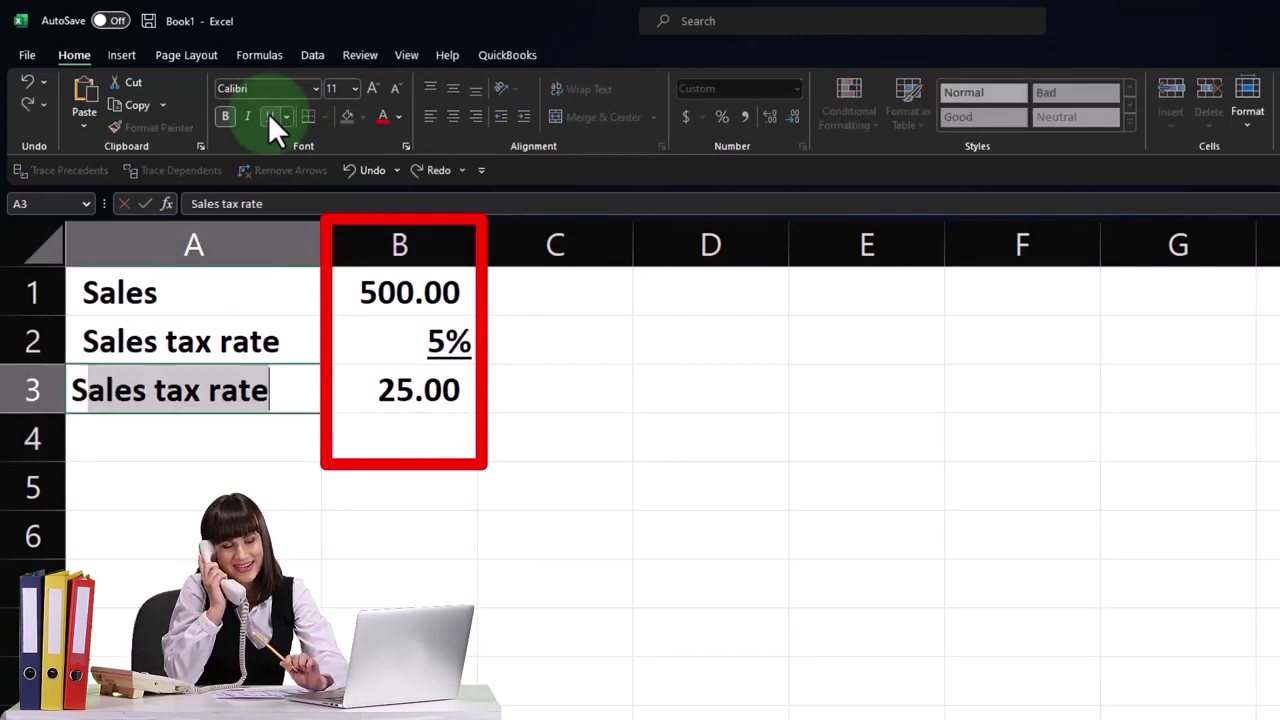
key(Delete)
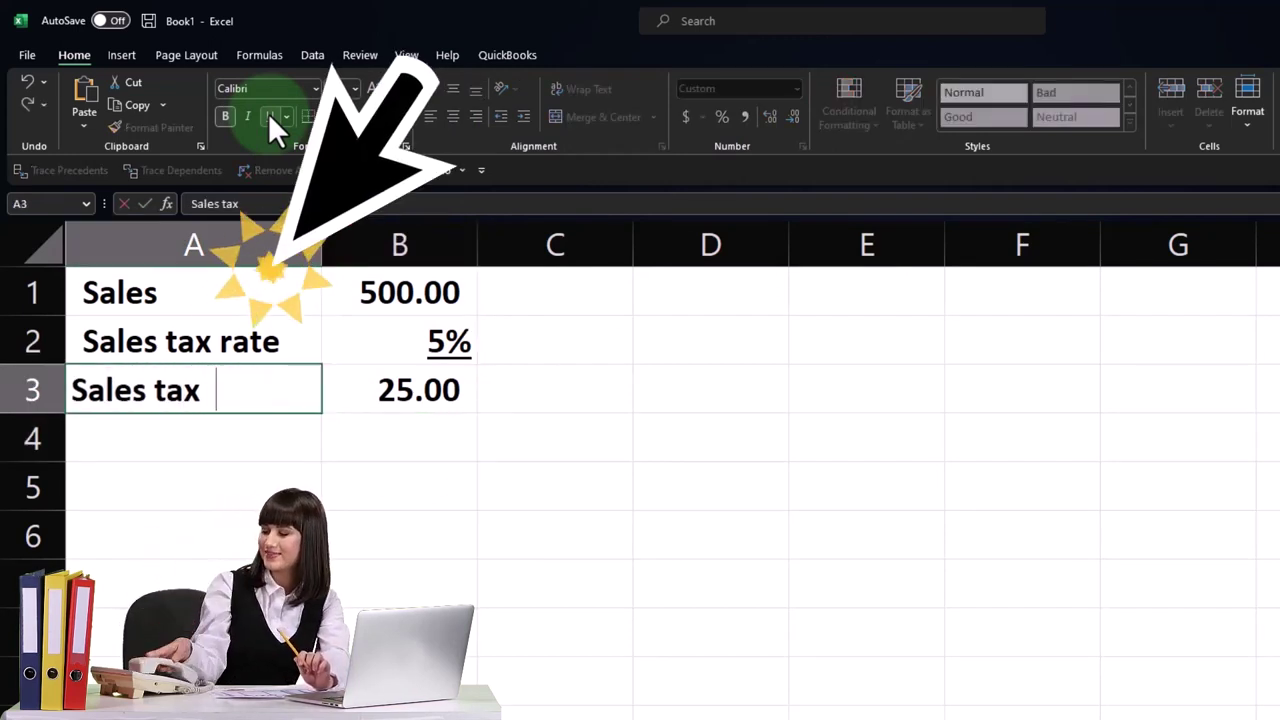
key(Return)
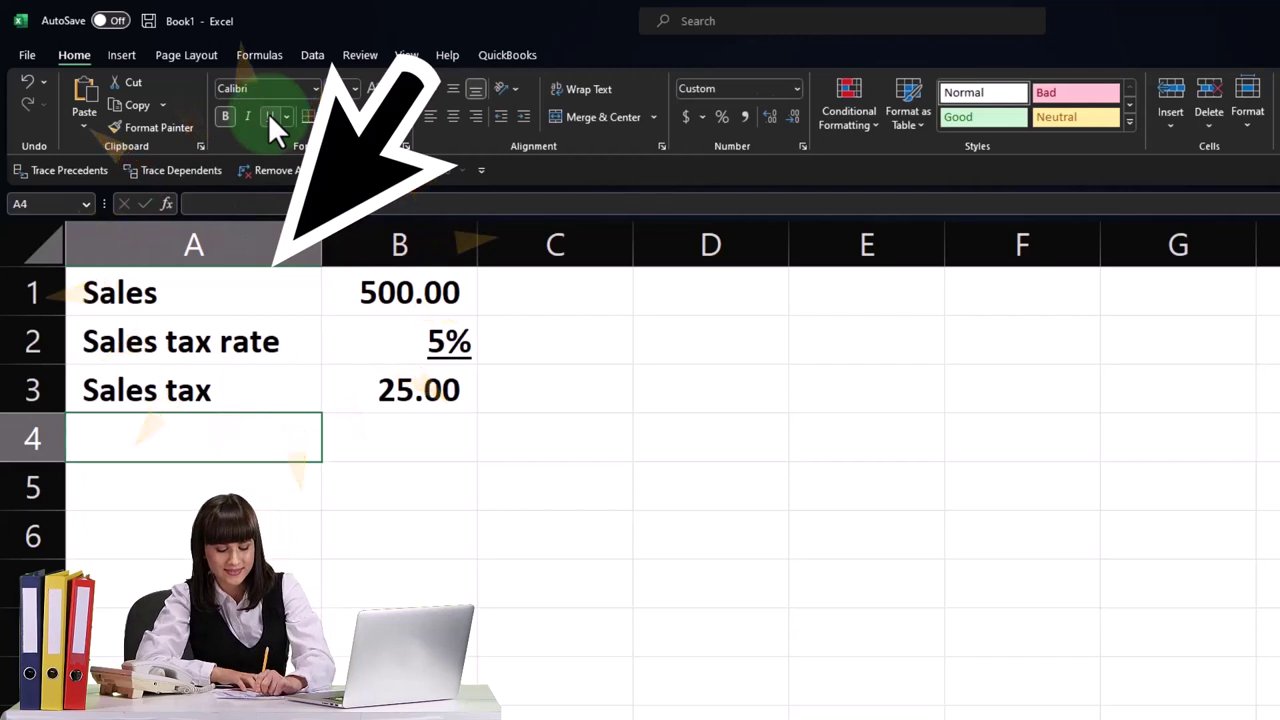
text(Total price)
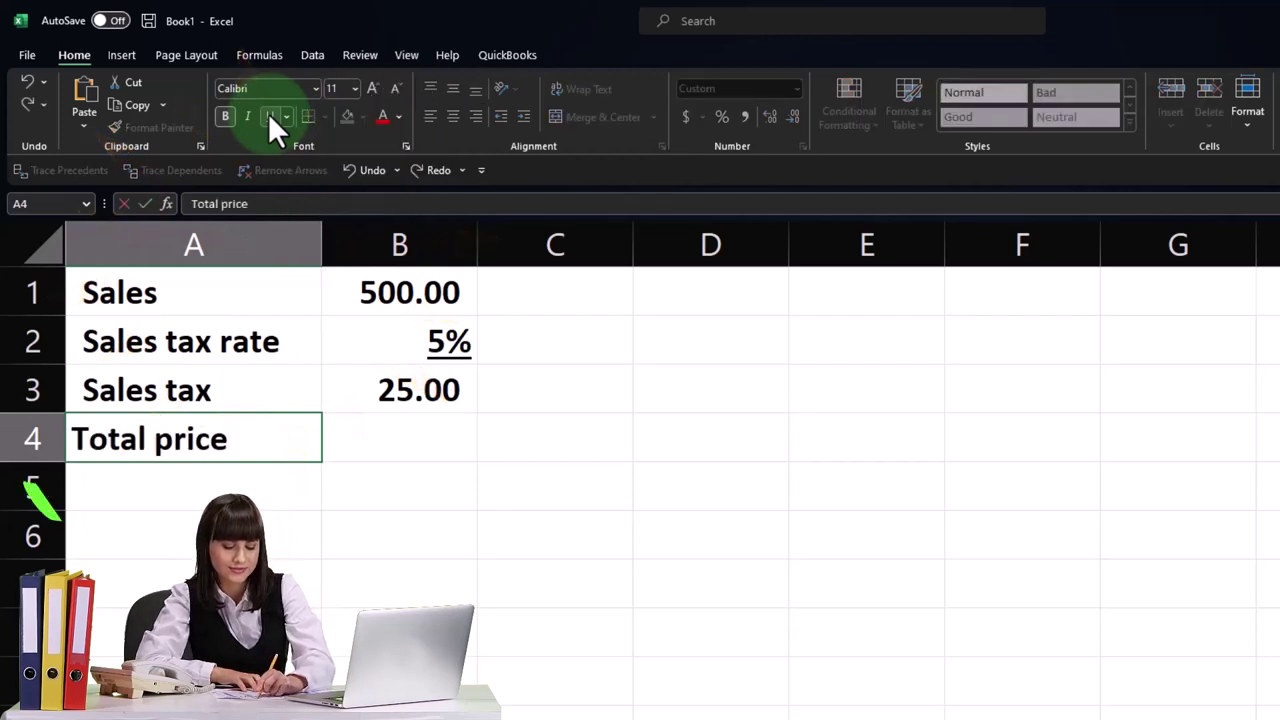
key(Tab)
Try the formula =B1*B3 for the total price in cell B4 and undo it.
text(=)
key(Up)
key(Up)
key(Up)
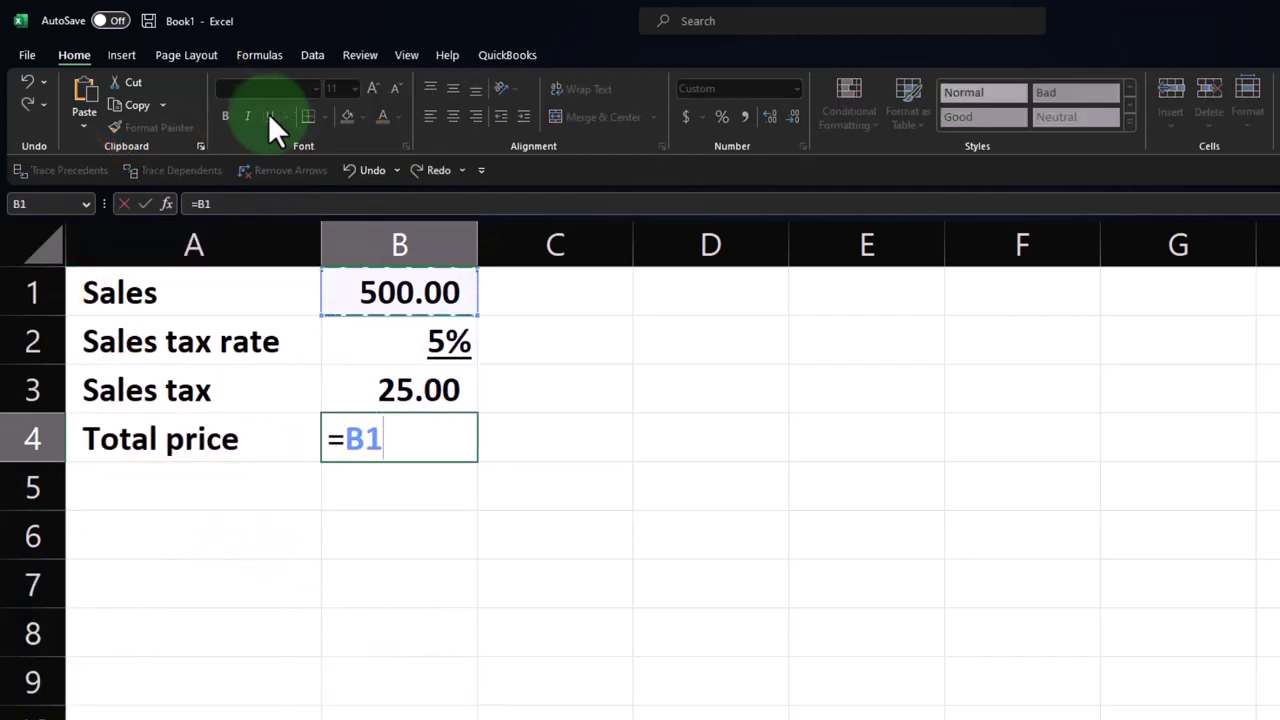
text(*)
key(Up)
key(Return)
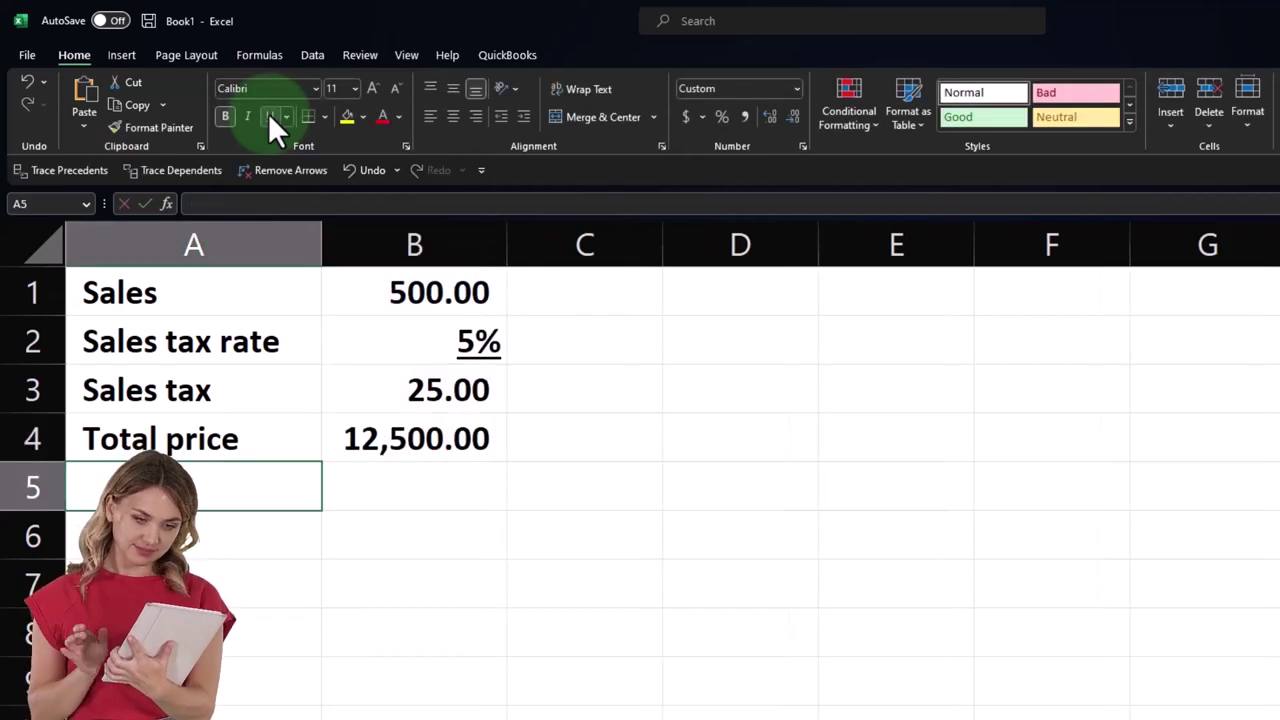
key(Up)
key(Right)
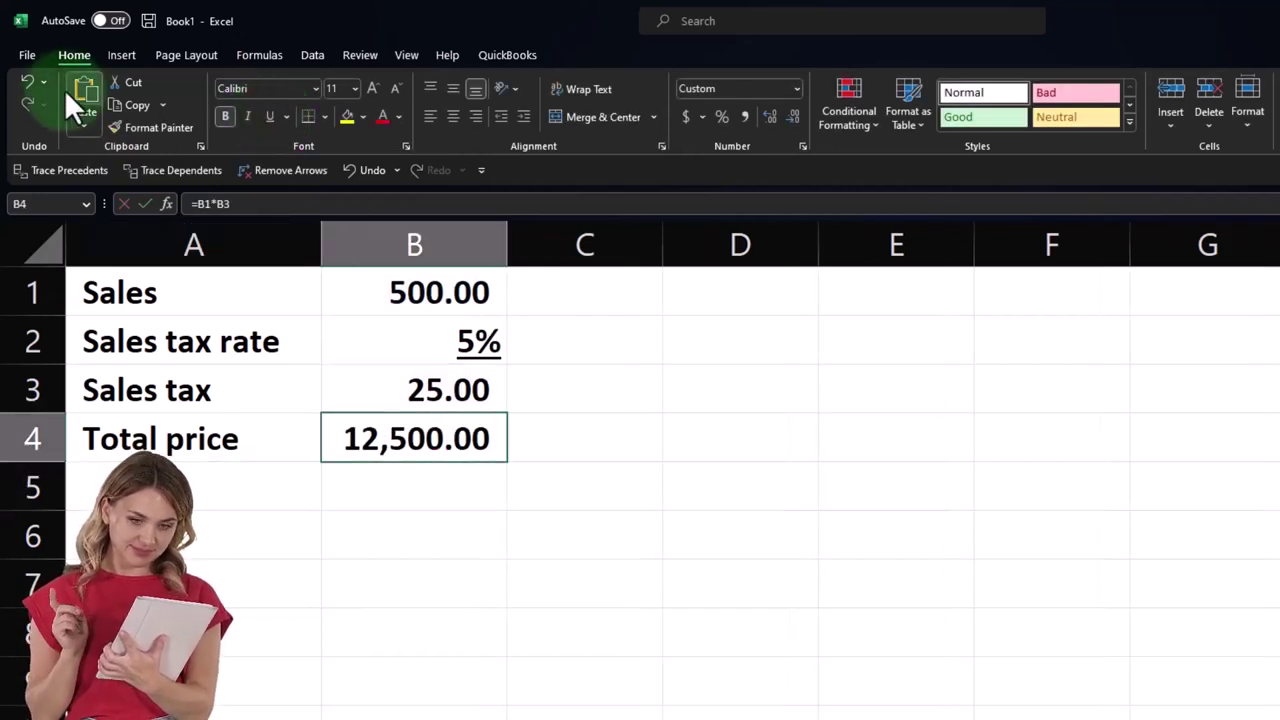
click(33, 85)
Calculate the total price in cell B4 with a formula adding the sales amount in B1 and the sales tax in B3.
text(=)
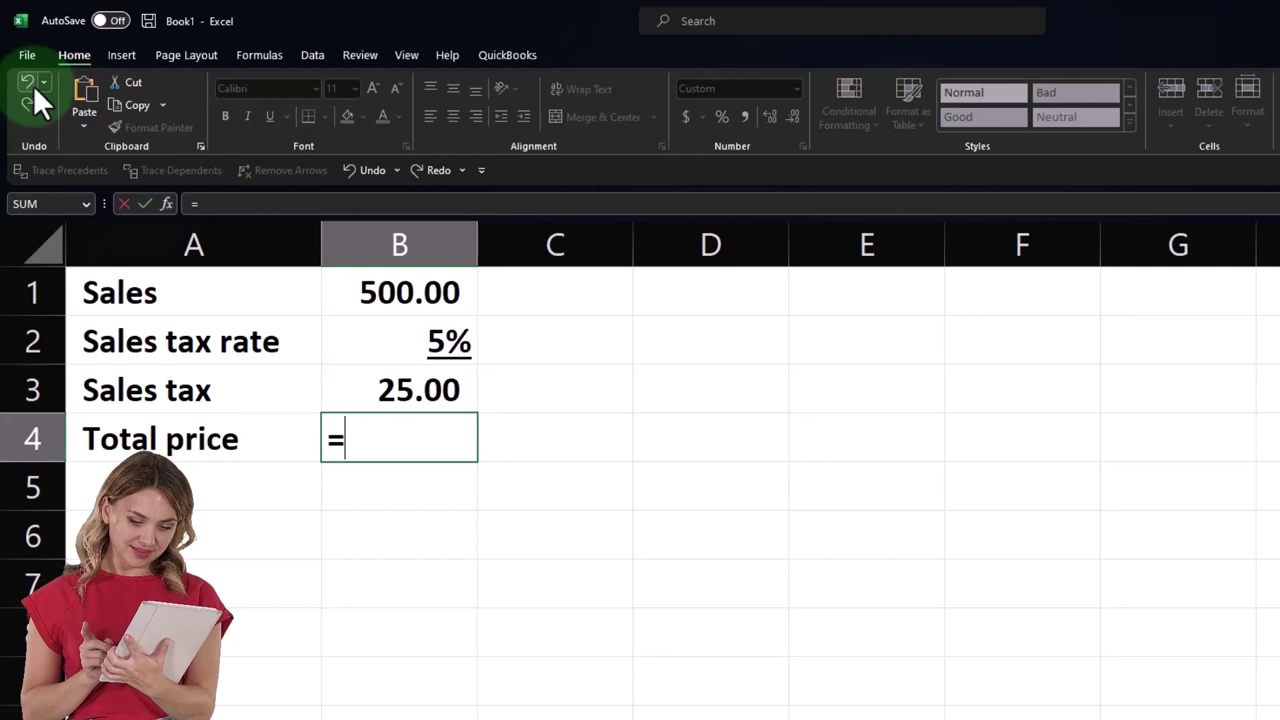
key(Up)
key(Up)
key(Up)
text(+)
key(Up)
key(Return)
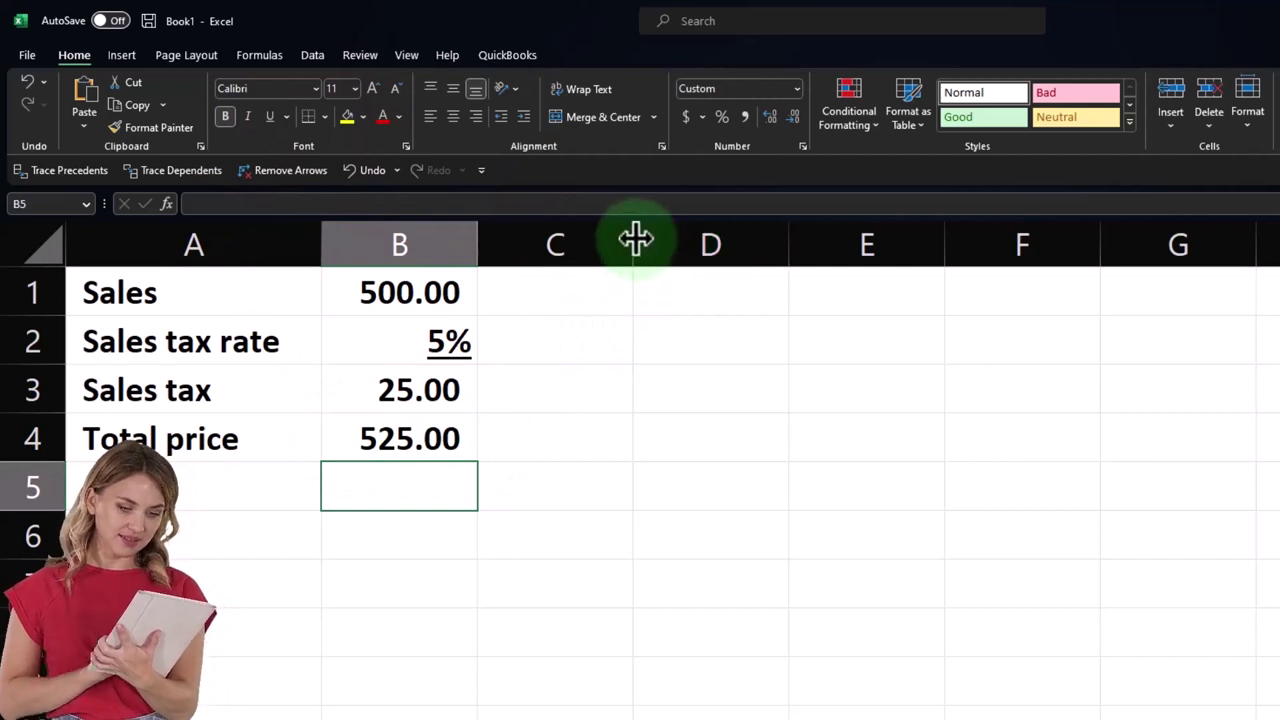
Narrow column C to a thin spacer and link cell D1 to the Sales label in A1.
drag(634, 240, 492, 242)
click(578, 292)
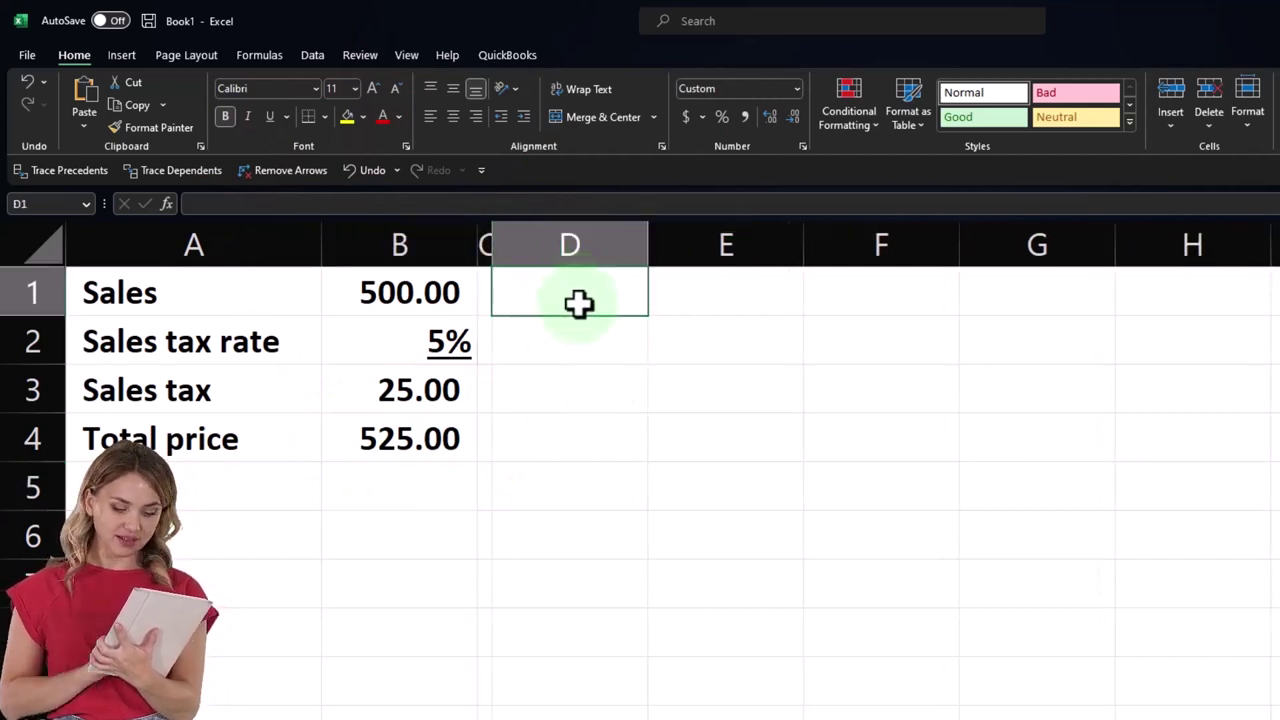
text(+)
key(Left)
key(Left)
key(Left)
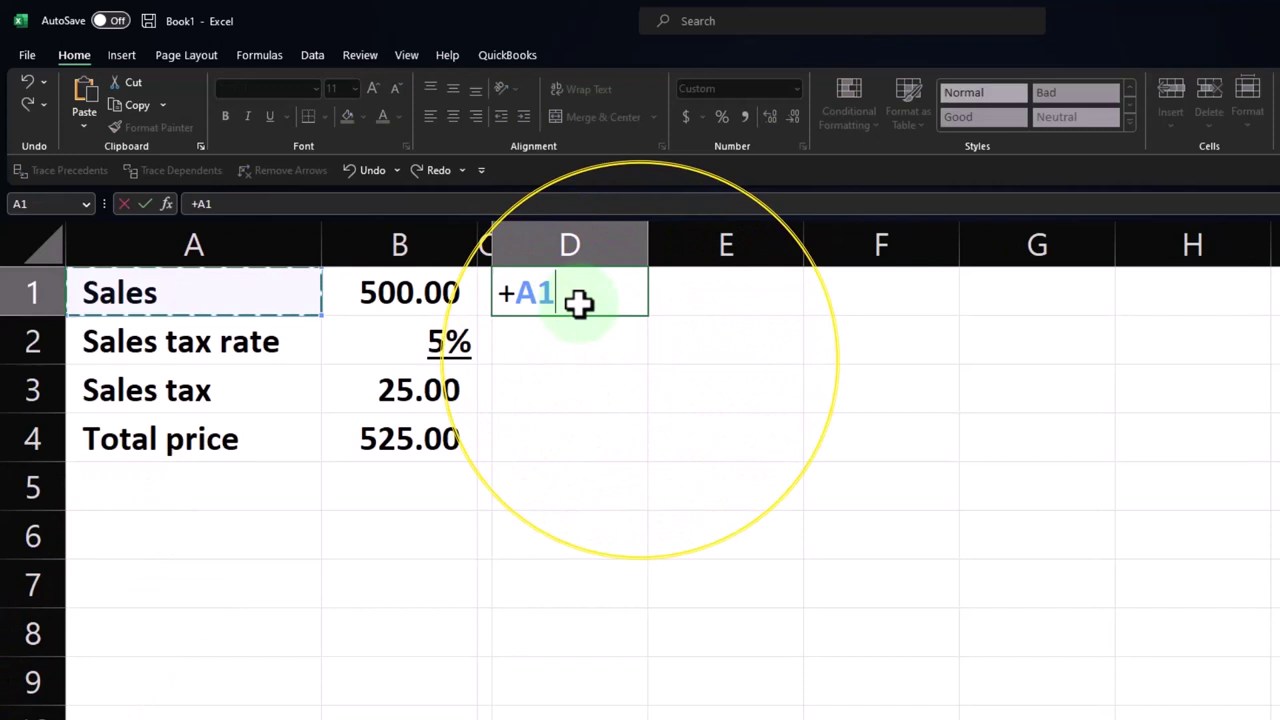
key(Tab)
Link cell E1 to the sales amount in B1.
text(+)
key(Left)
key(Left)
key(Return)
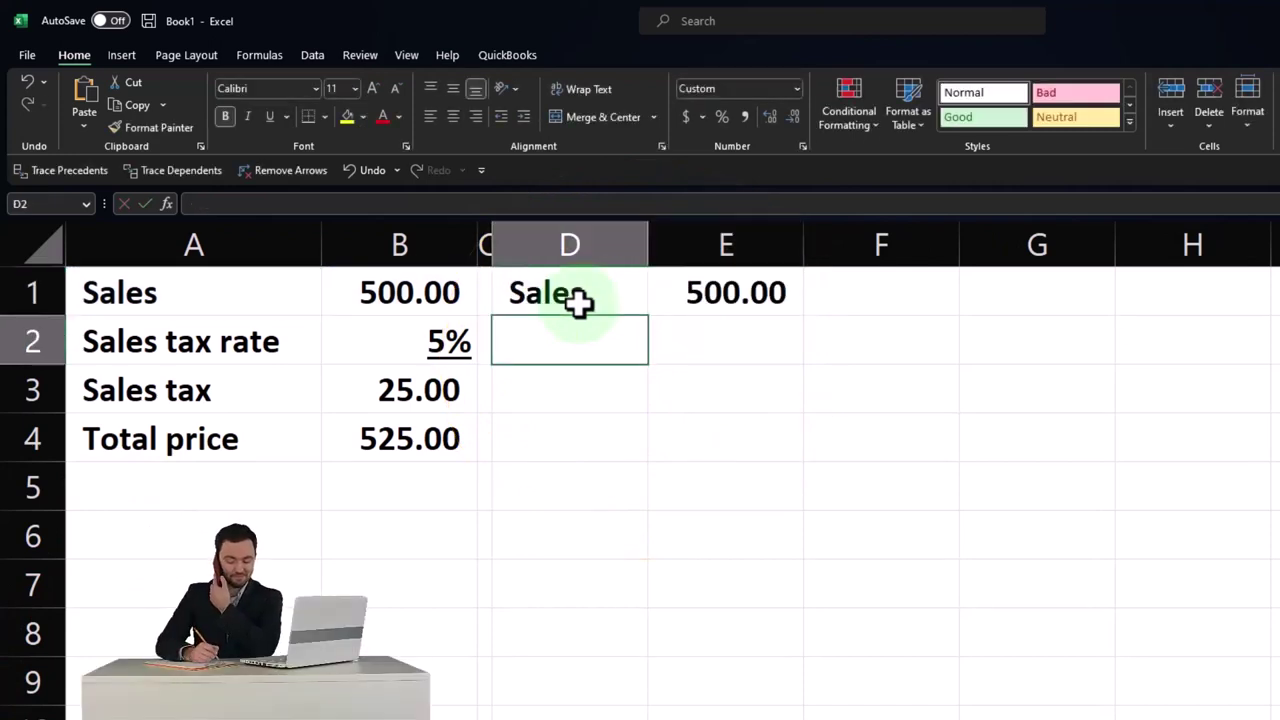
Enter the label "100% + sales tax rate" in cell D2 and auto-fit the width of column D.
text(100% +)
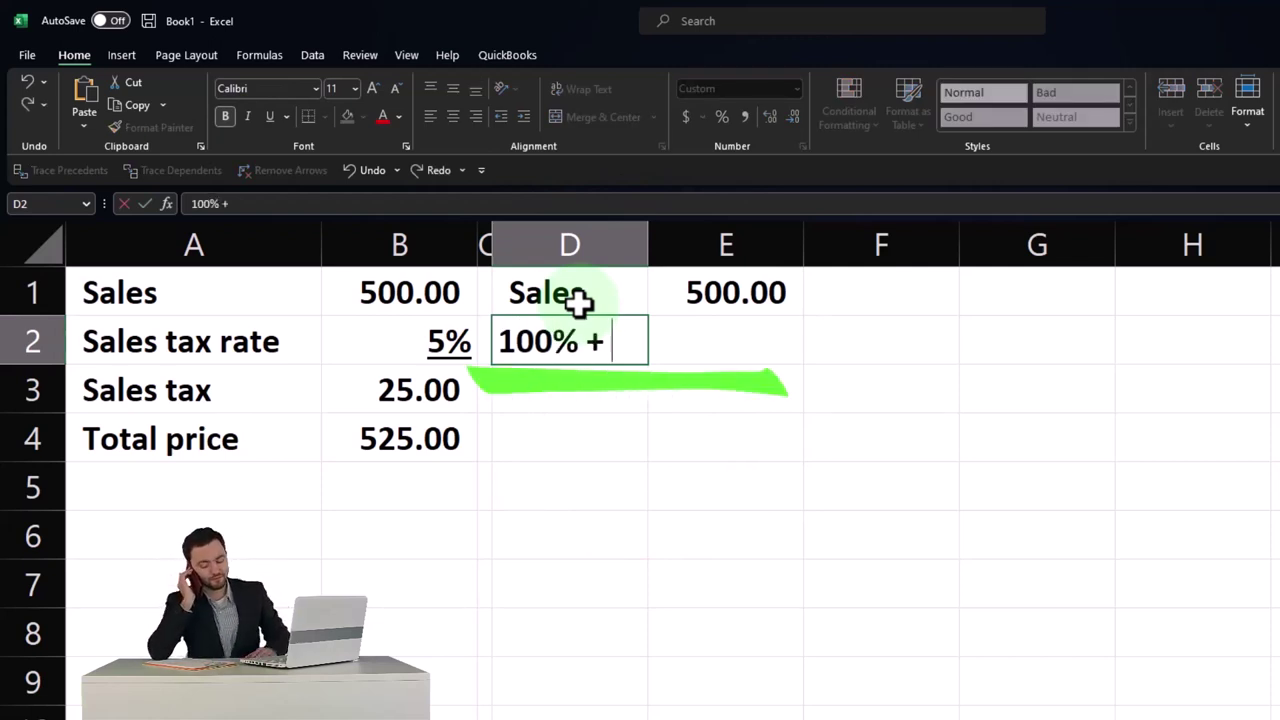
key(BackSpace)
key(BackSpace)
key(BackSpace)
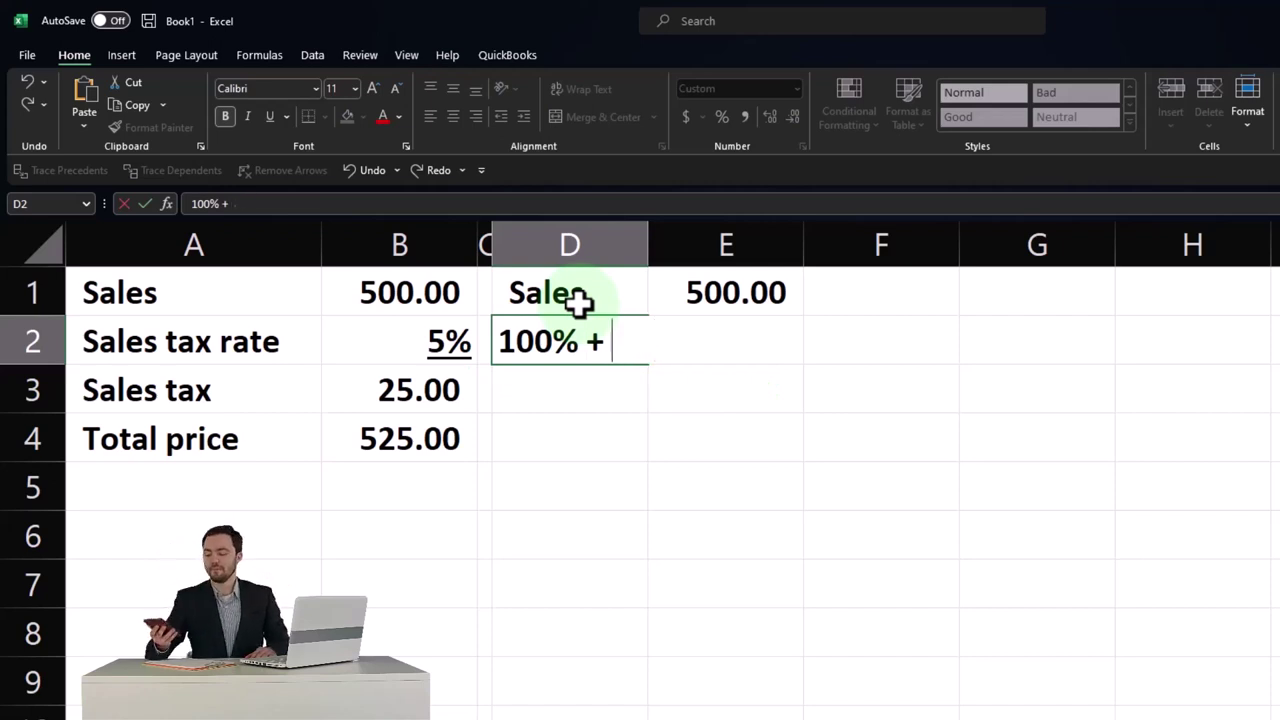
text(sales tax rate)
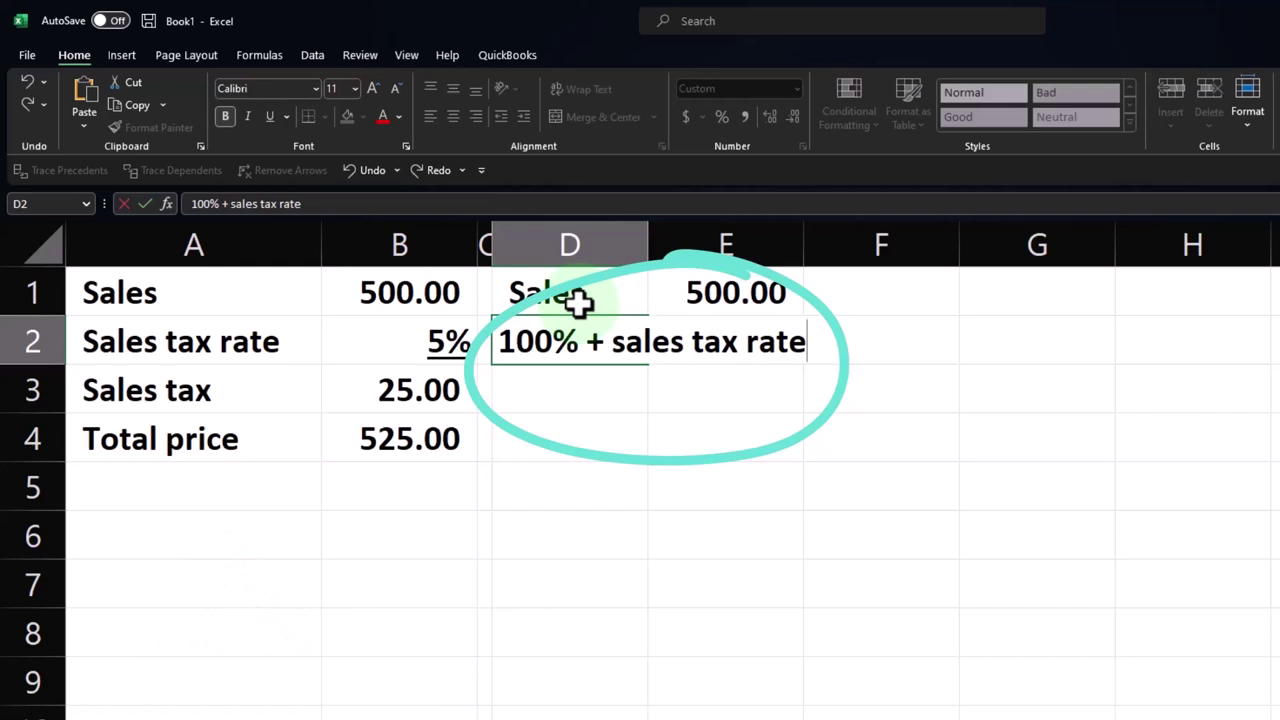
key(Return)
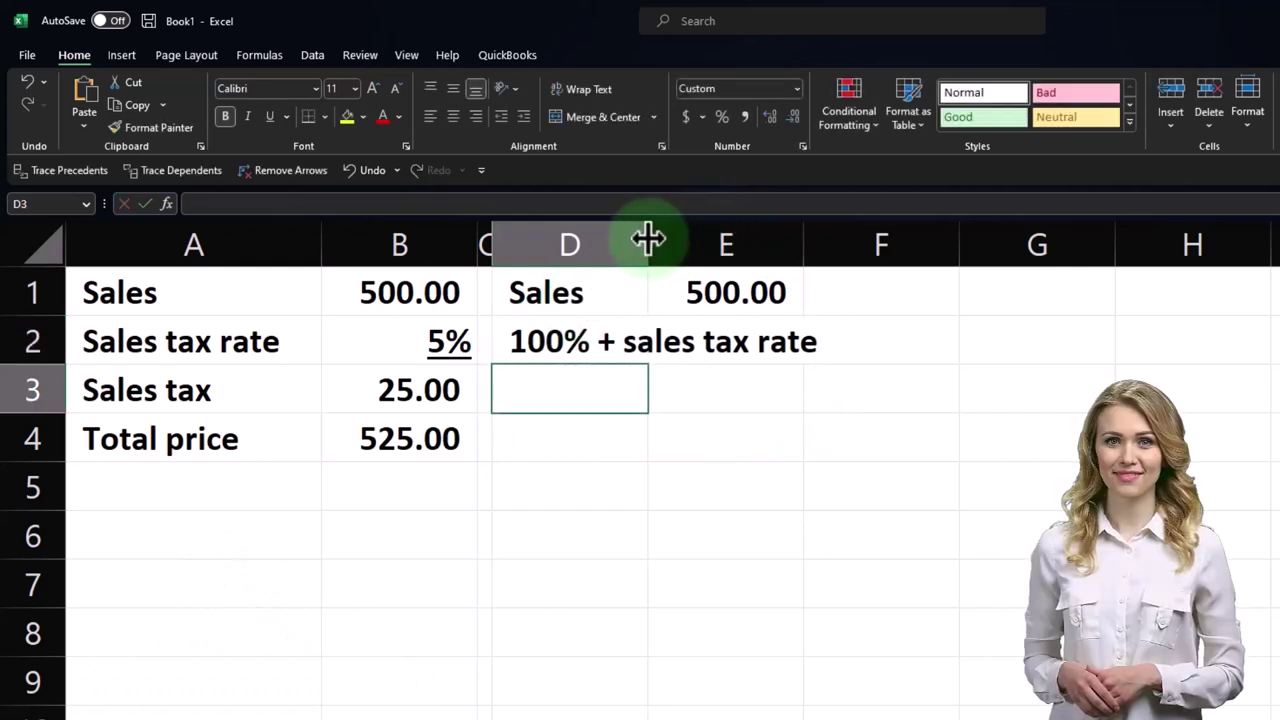
double_click(648, 238)
Calculate the combined rate in cell E2 with the formula =1+.05.
click(937, 352)
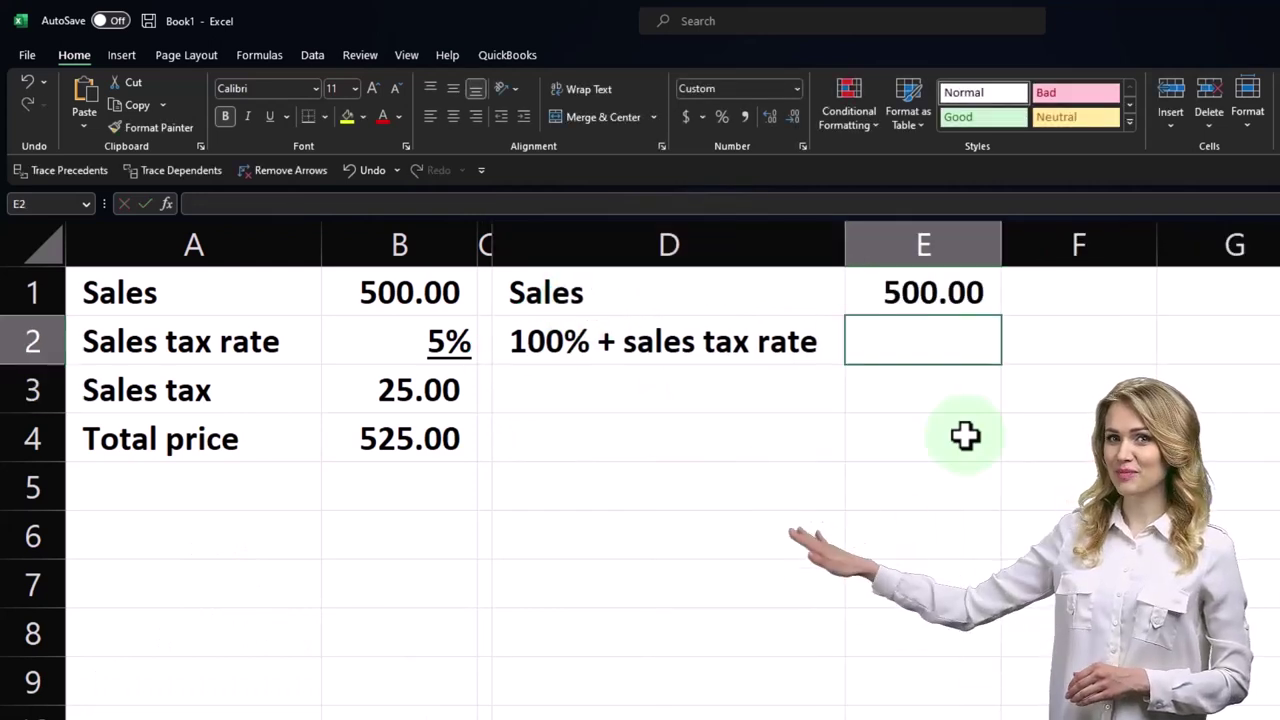
text(=1*)
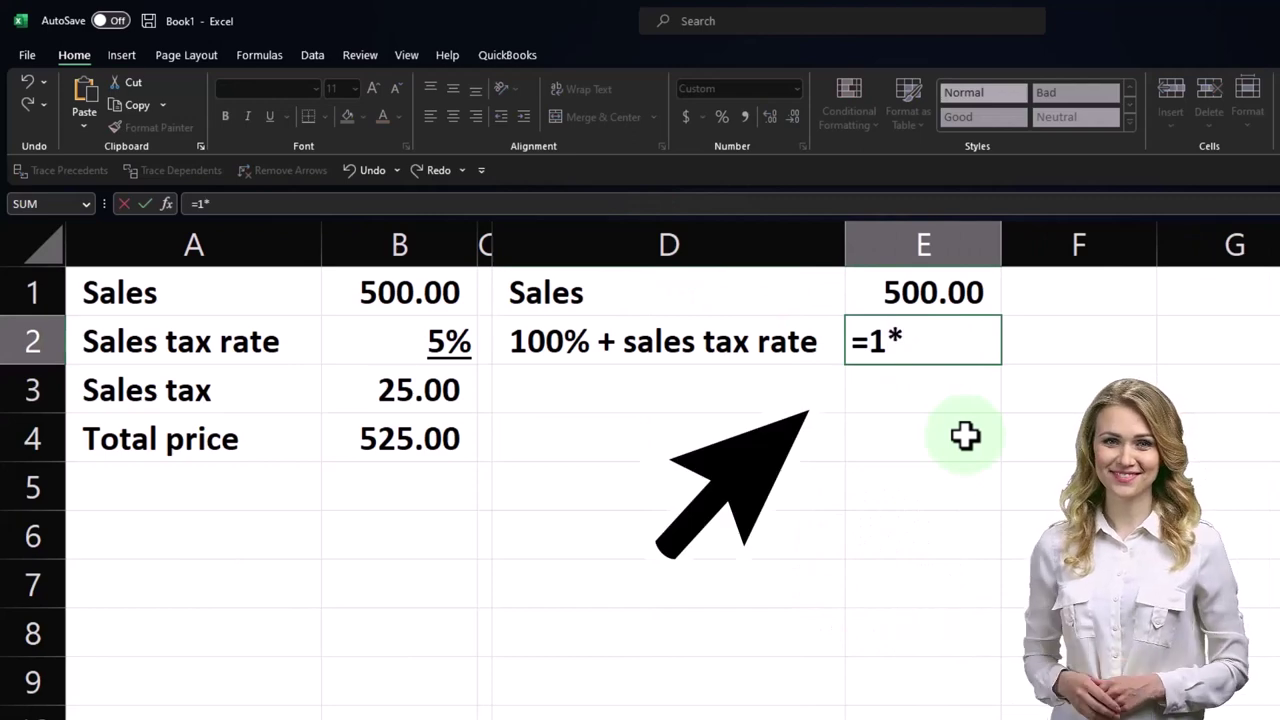
text(.05)
key(BackSpace)
key(BackSpace)
key(BackSpace)
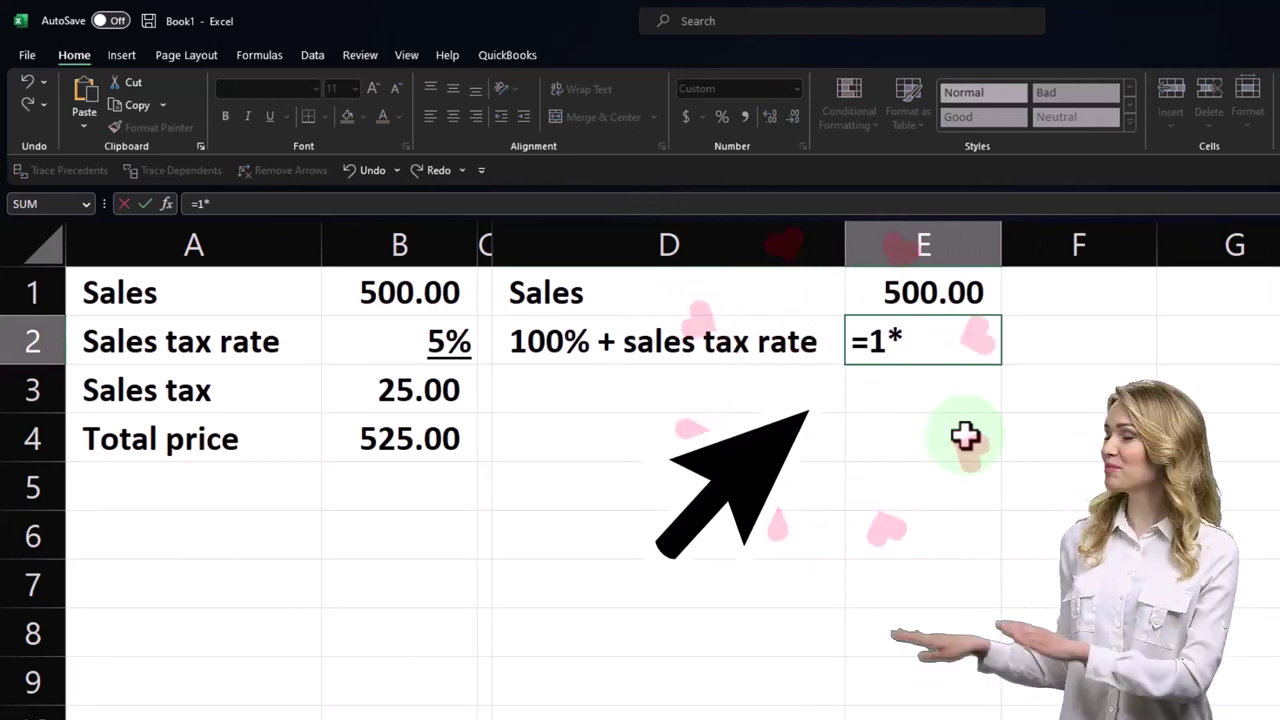
key(BackSpace)
text(+1.0)
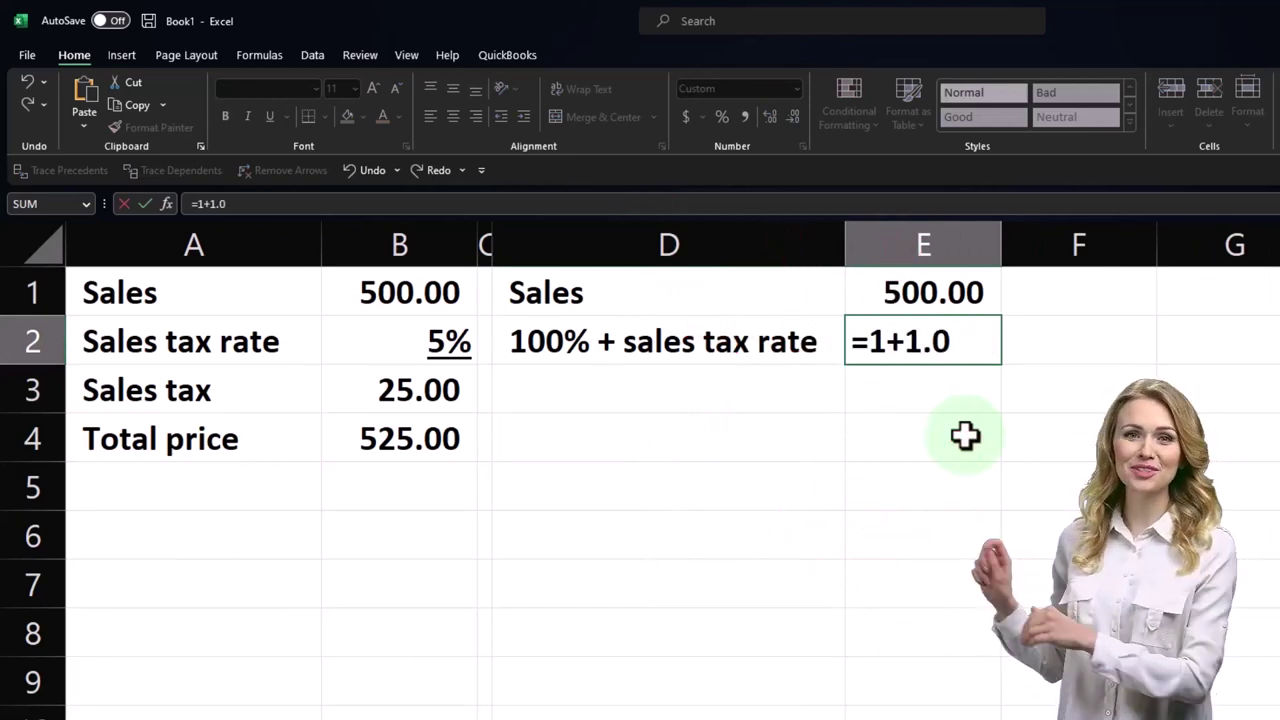
key(BackSpace)
key(BackSpace)
key(BackSpace)
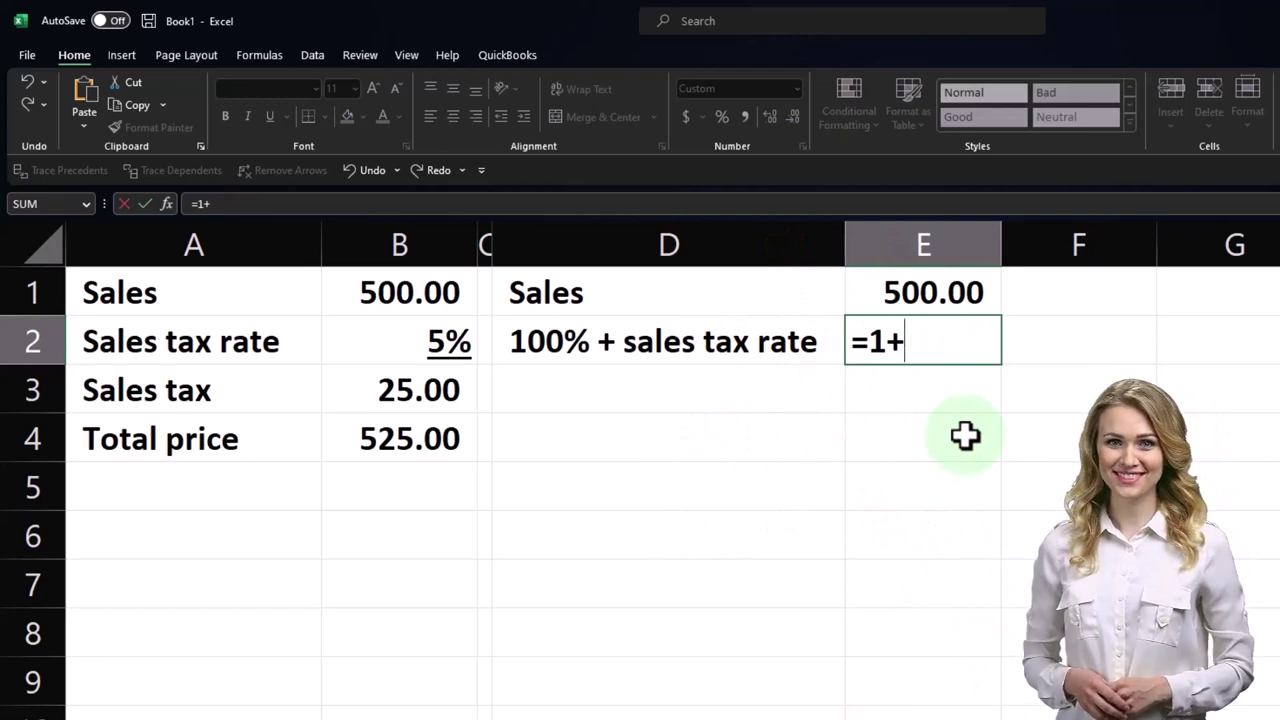
text(.05)
key(Return)
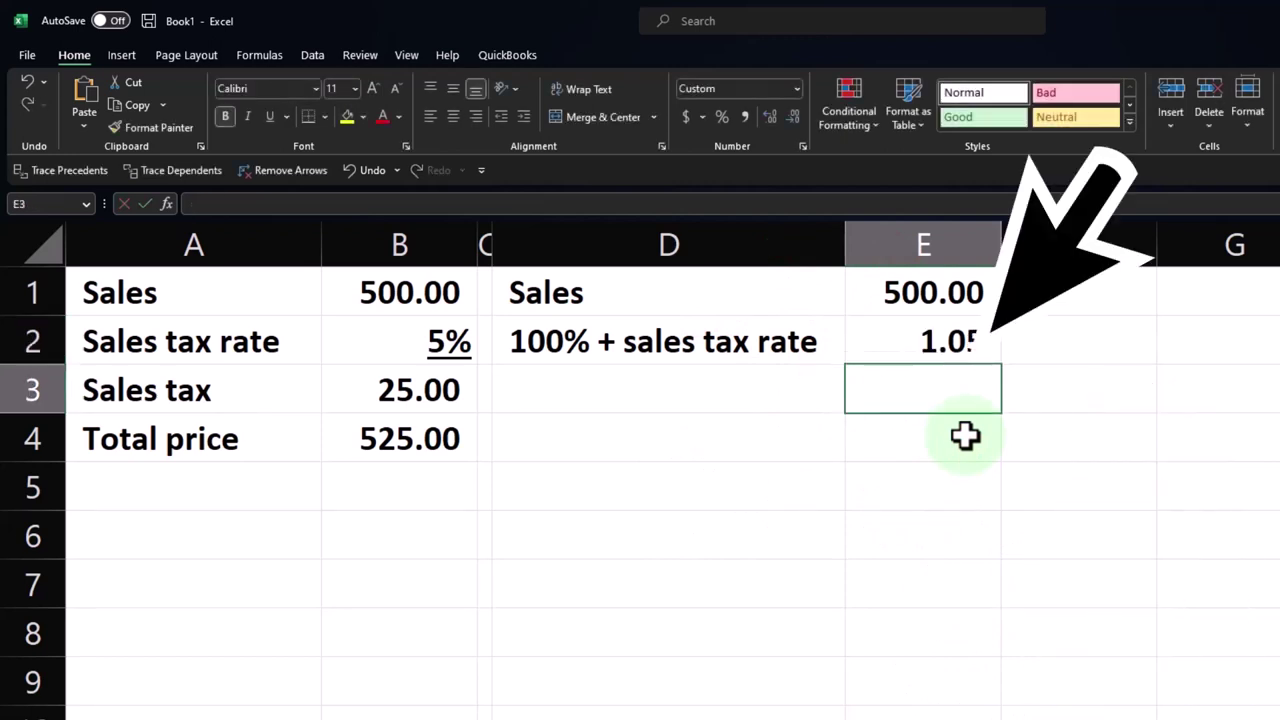
Format the combined rate in cell E2 as an underlined percentage.
key(Up)
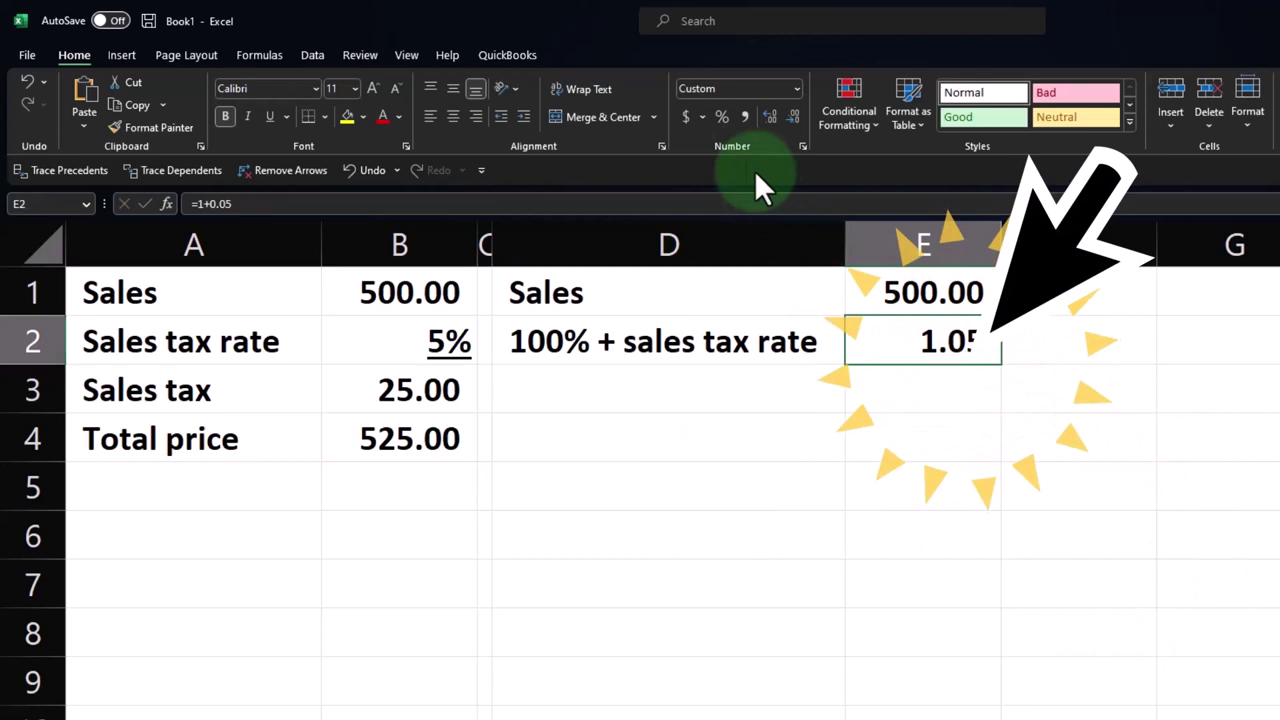
click(722, 117)
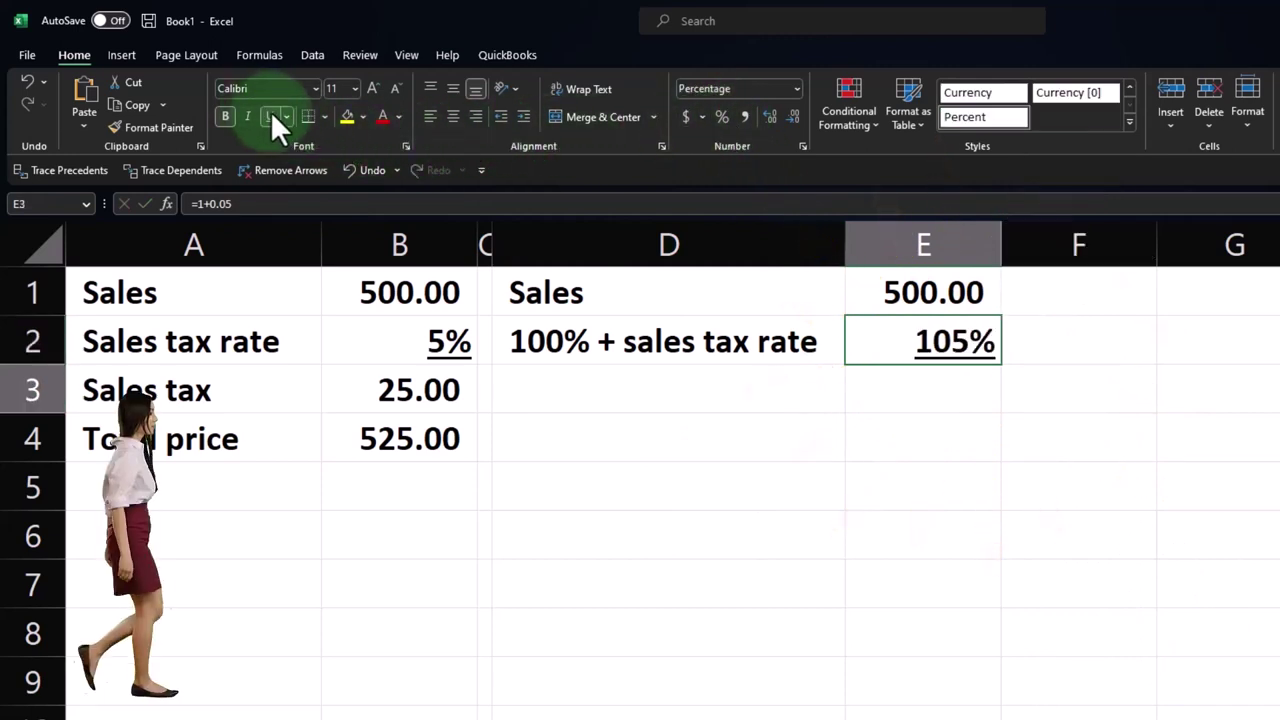
Calculate the total price in cell E3 with the formula =E1*E2.
key(Down)
text(=)
key(Up)
key(Up)
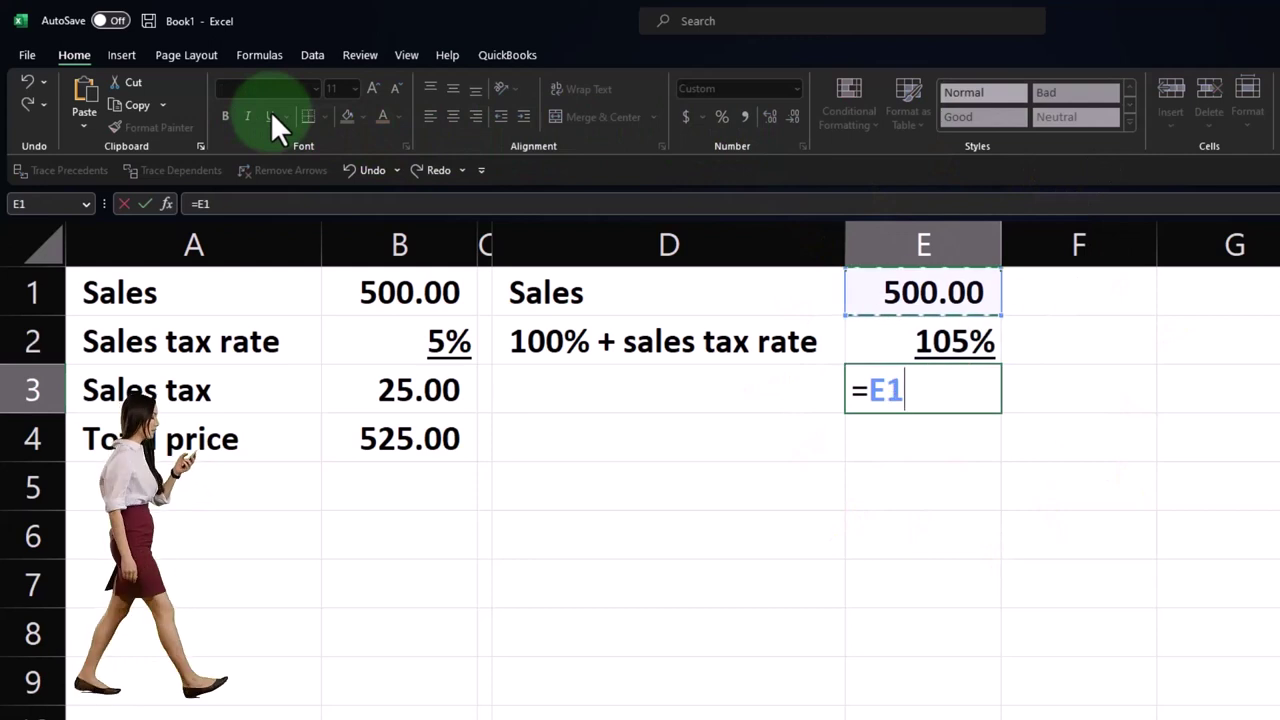
text(*)
key(Up)
key(ctrl+Return)
Link cell D3 to the Total price label in A4.
key(Left)
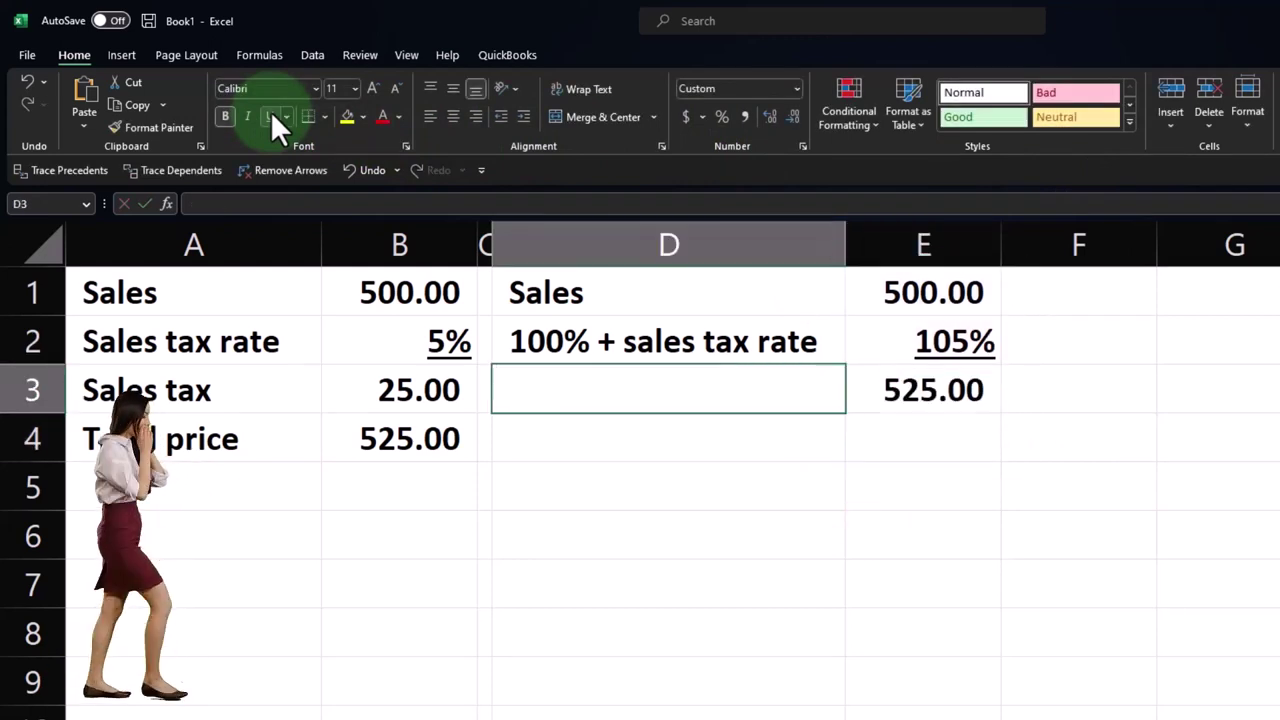
text(+)
key(Left)
key(Left)
key(Left)
key(Down)
key(Return)
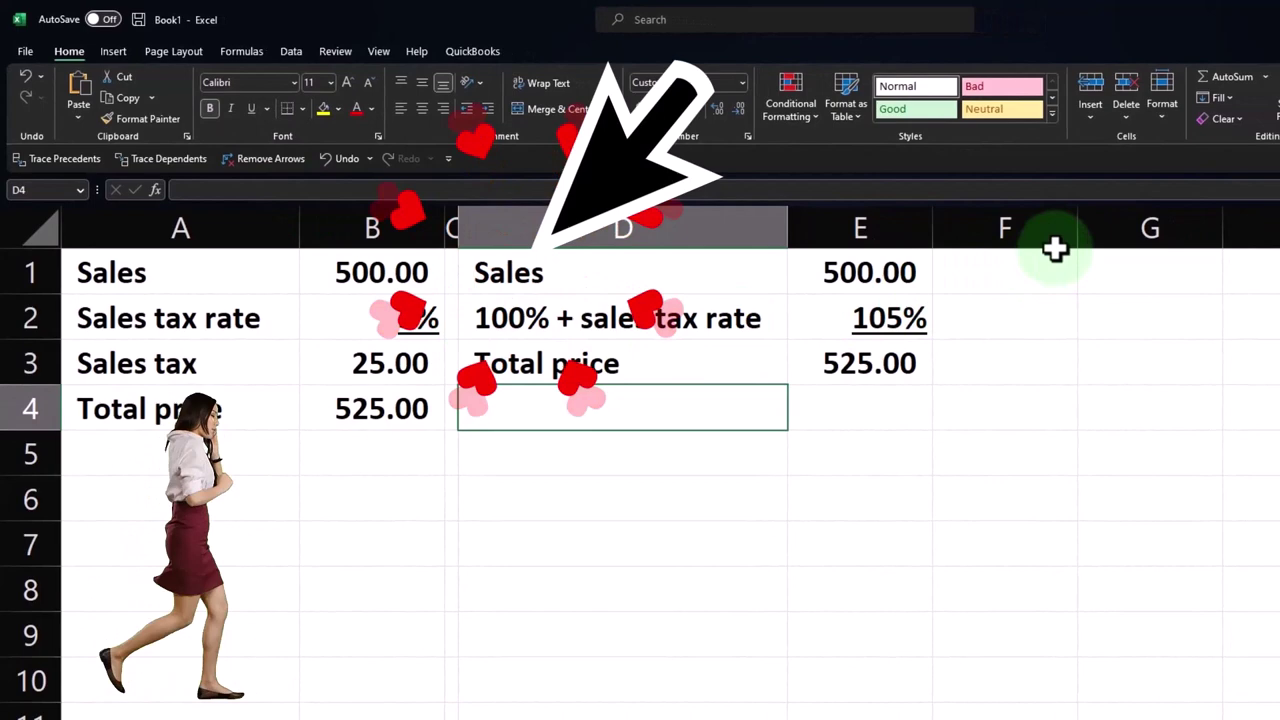
Narrow column F to a thin spacer and enter the label "Sales including tax" in cell G1.
drag(1079, 228, 946, 230)
click(996, 268)
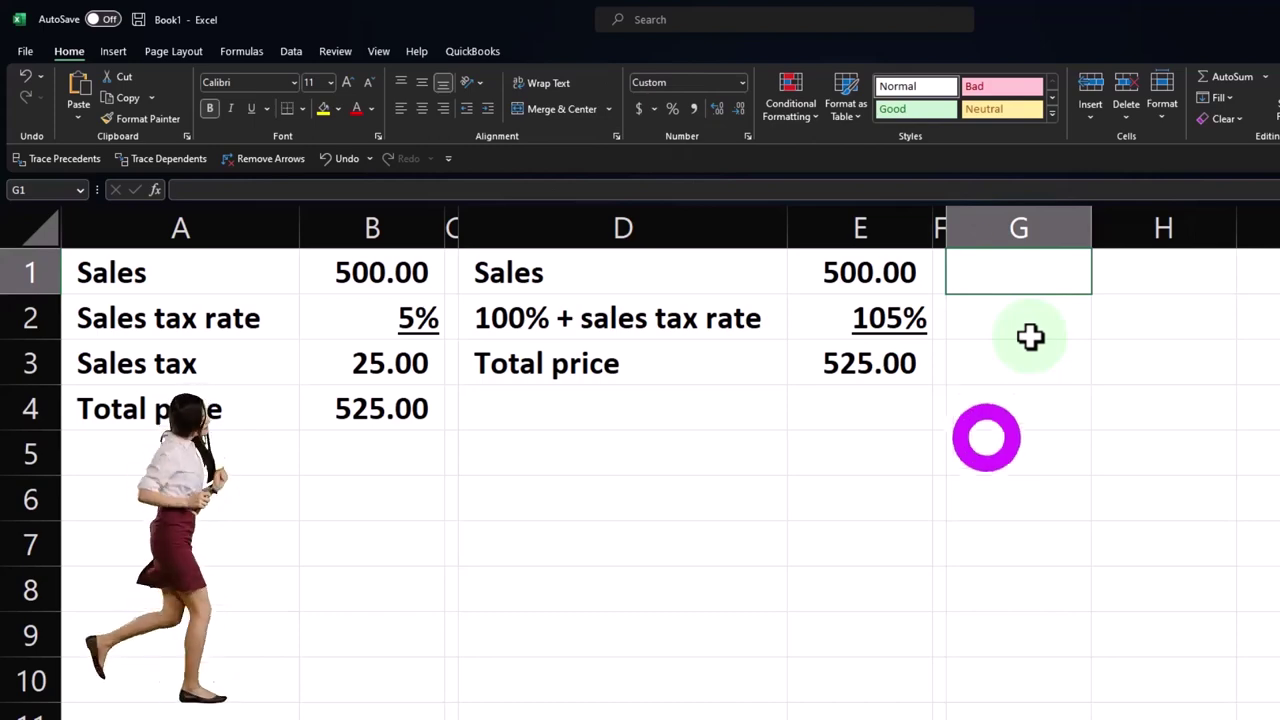
text(Sale)
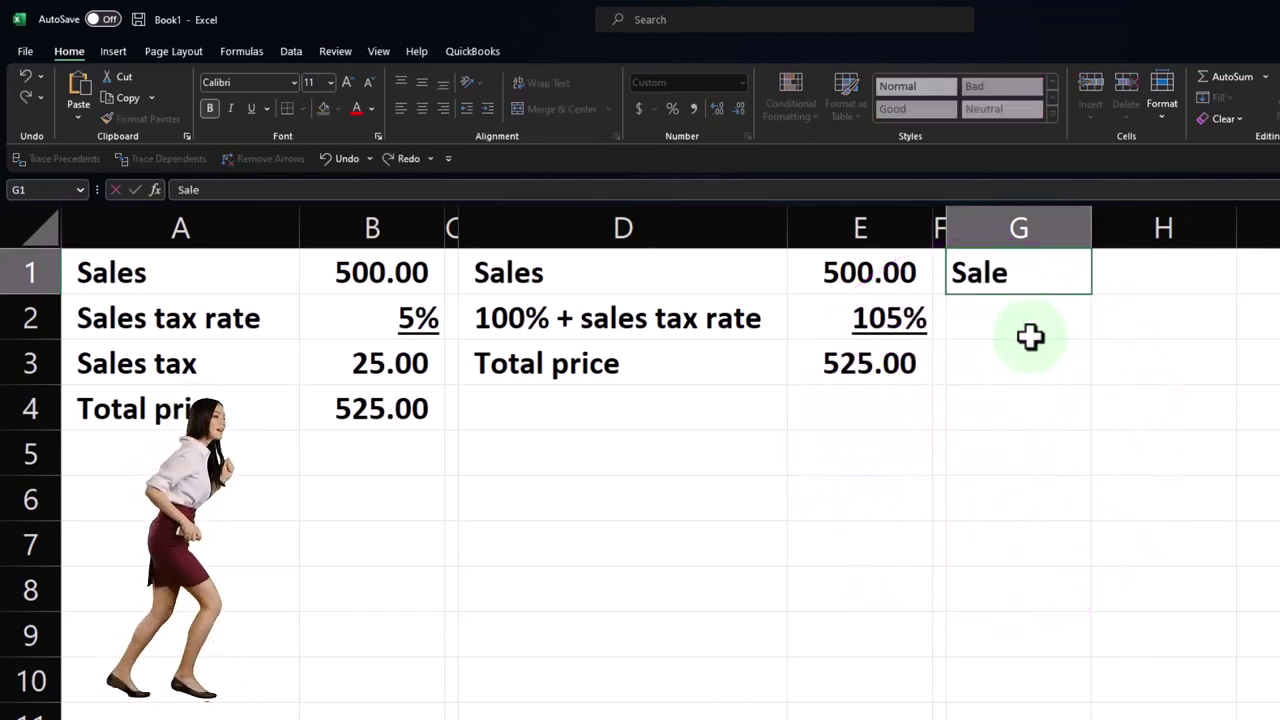
text(s including ta)
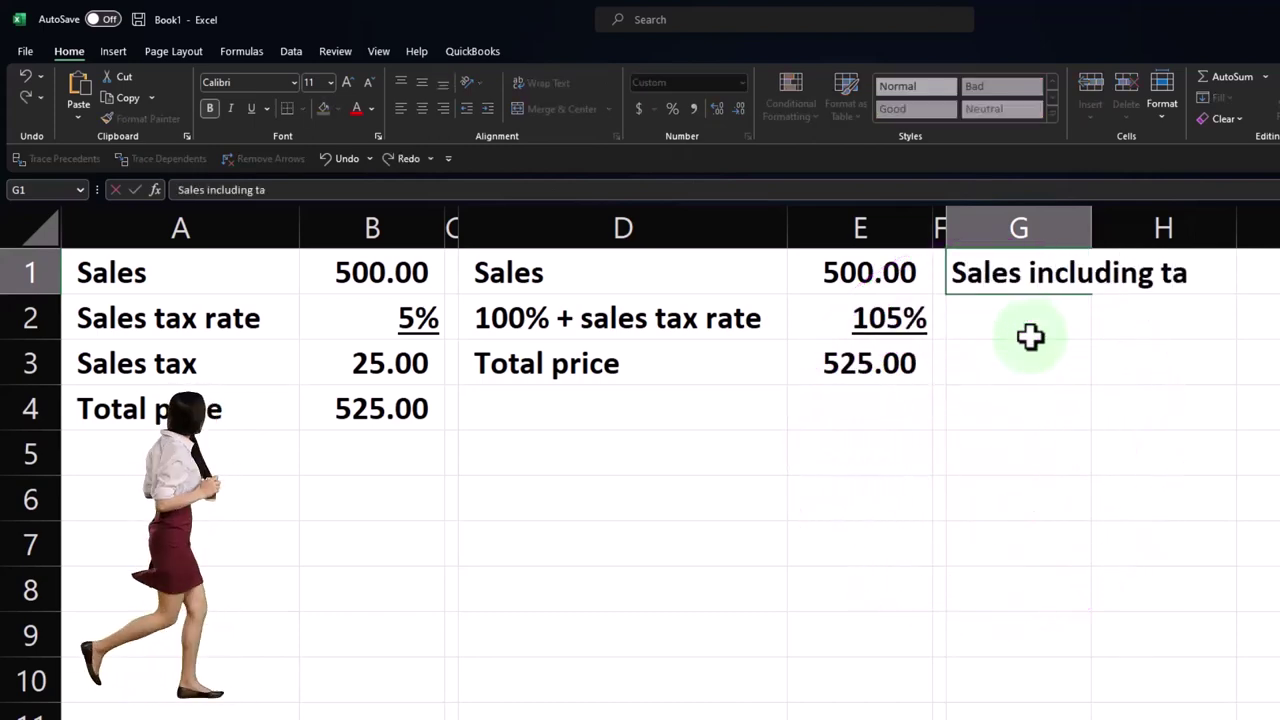
text(x)
key(Tab)
Widen column G to fit its label and link cell H1 to the total price with =E3.
drag(1092, 229, 1100, 229)
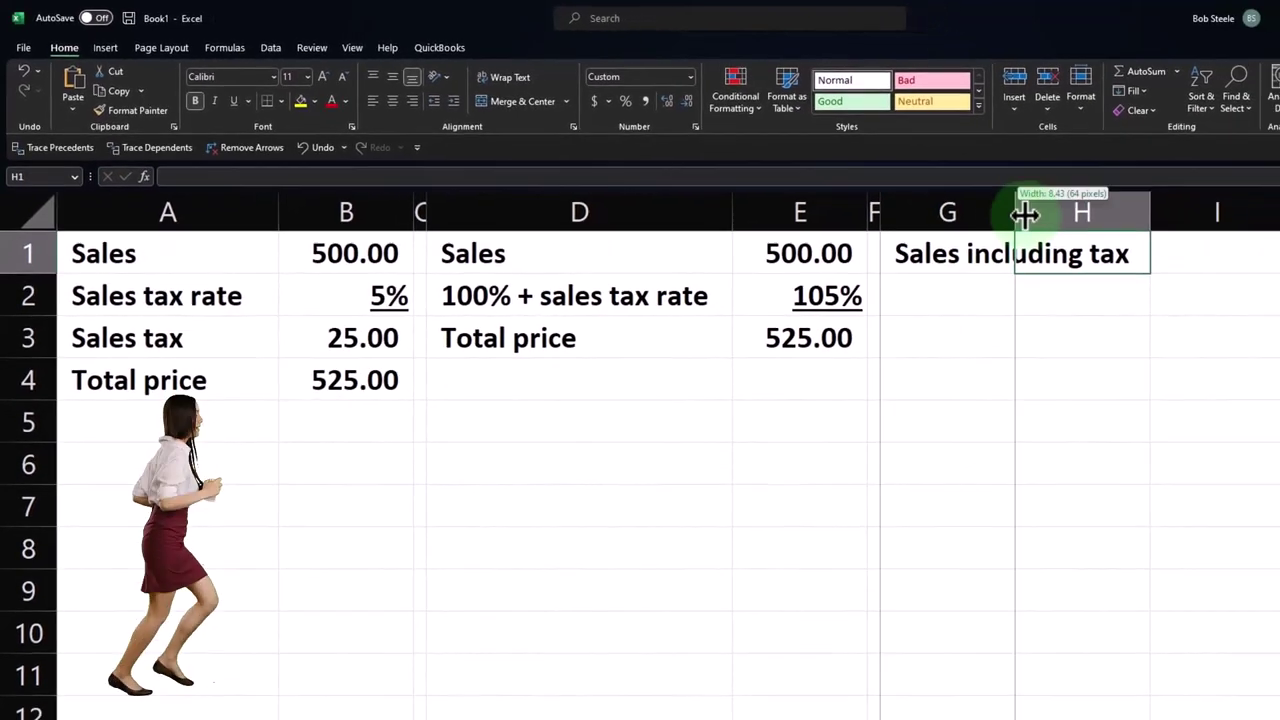
drag(1025, 213, 1143, 215)
text(=)
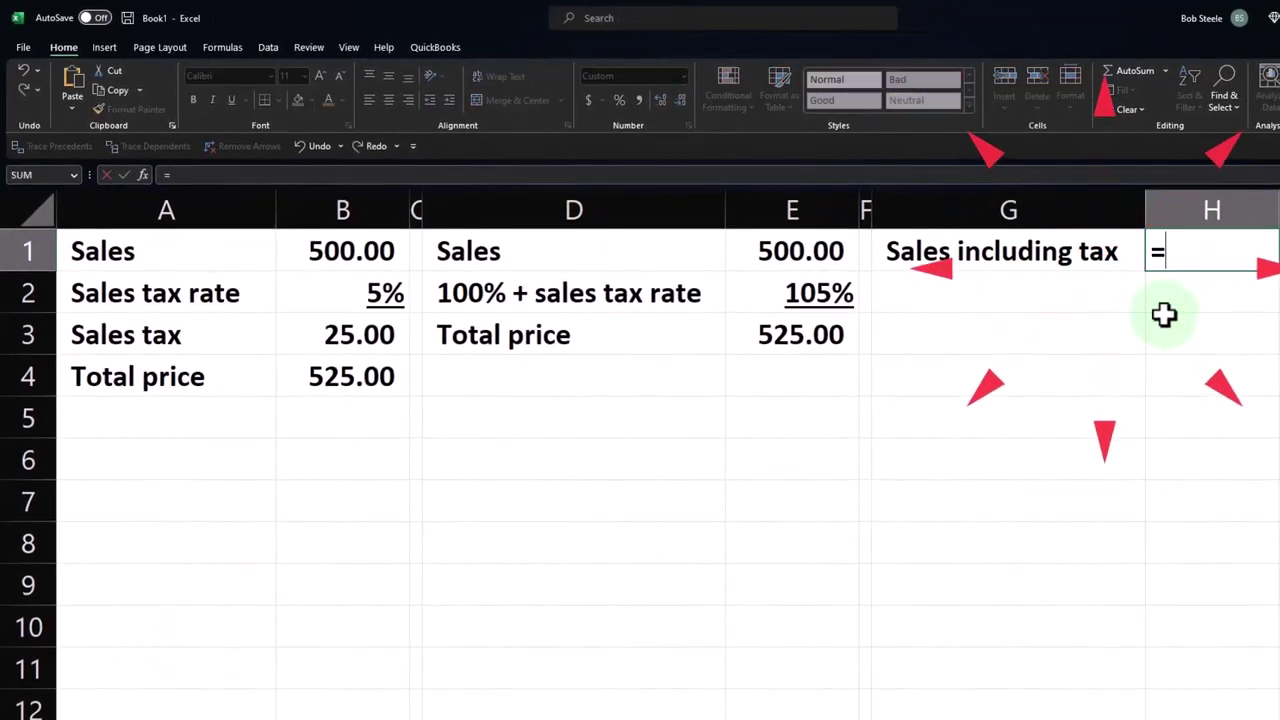
key(Left)
key(Left)
key(Left)
key(Return)
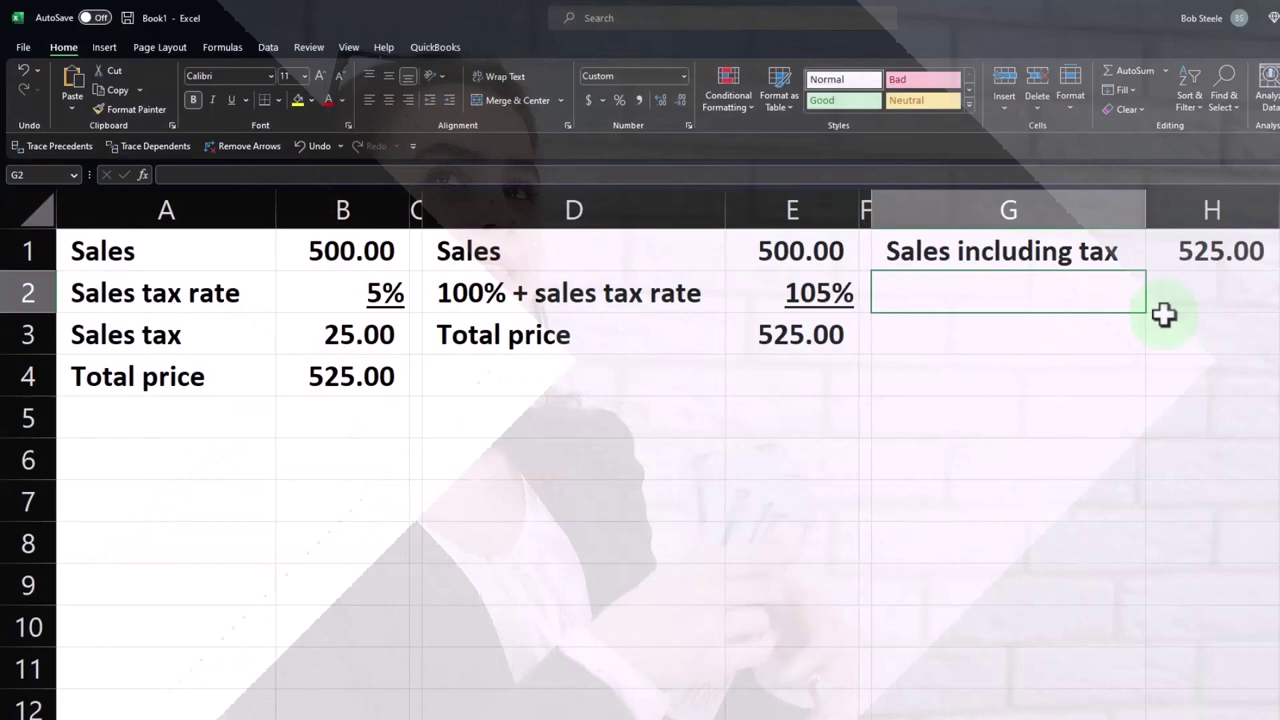
Link cell G2 to the Sales tax rate label with =A2.
text(=)
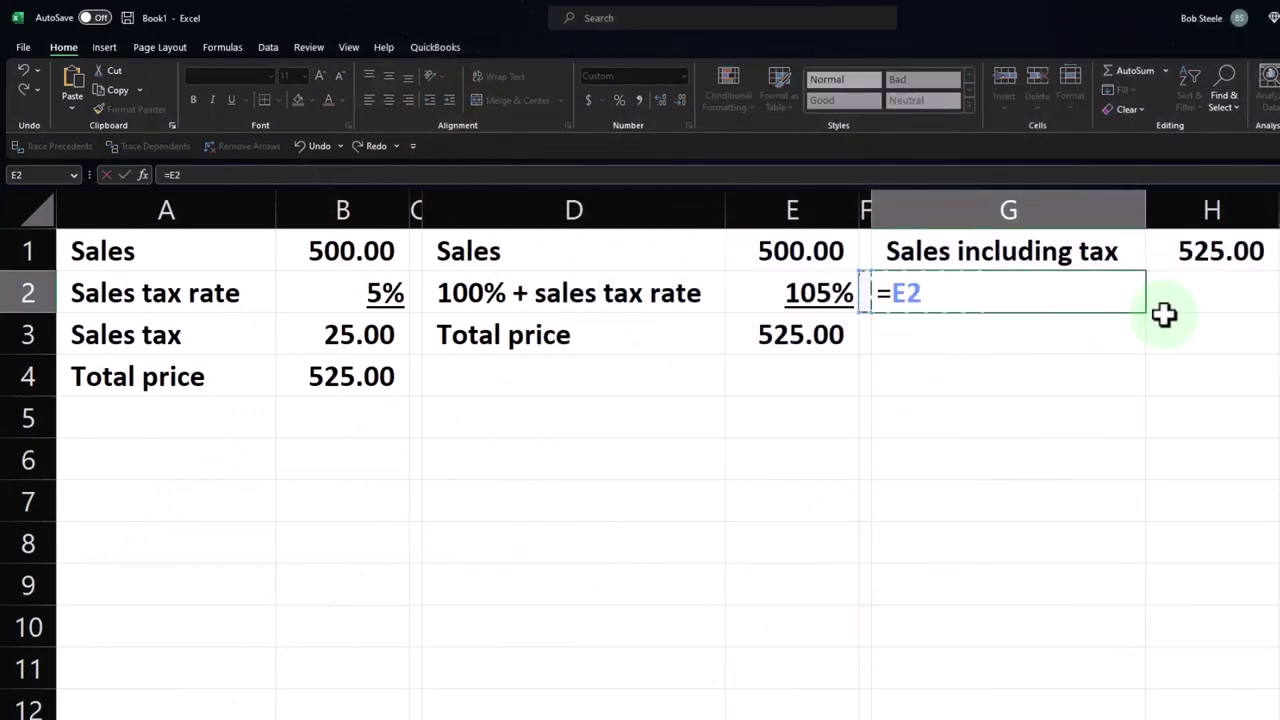
key(Left)
key(Left)
key(Tab)
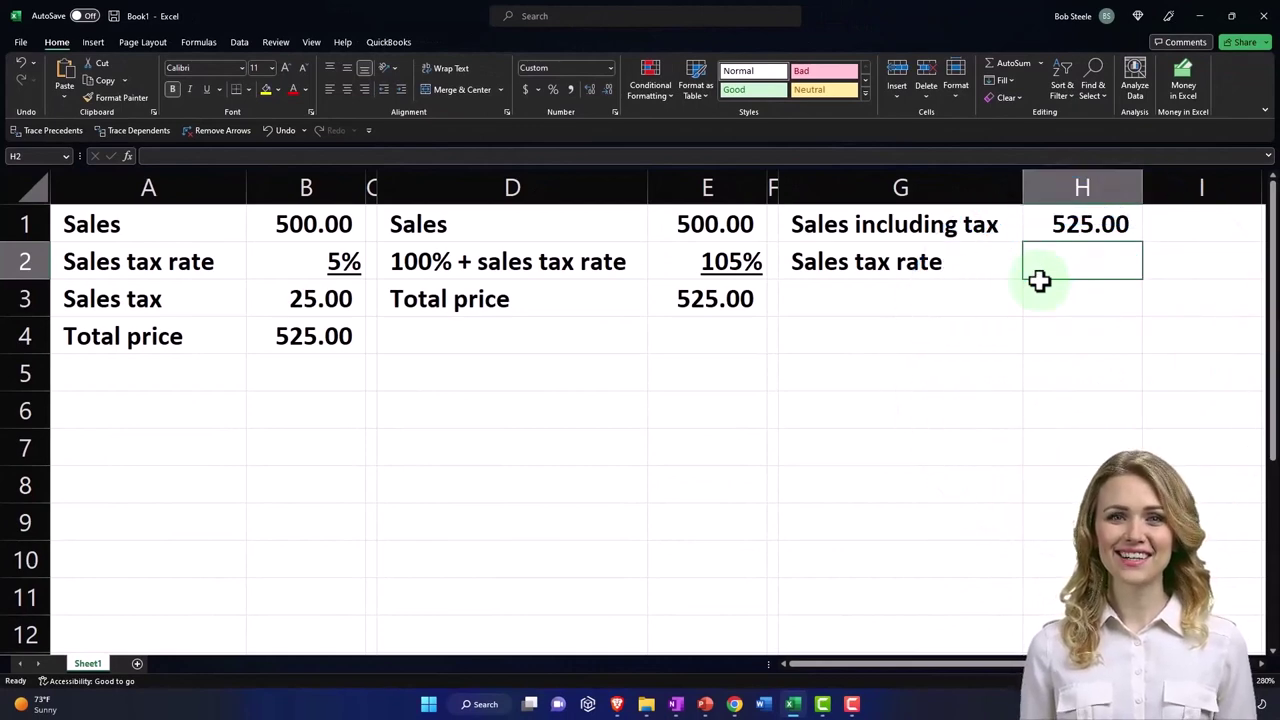
Enter .05 as the sales tax rate in cell H2 and format it as an underlined percentage.
text(.05)
key(Return)
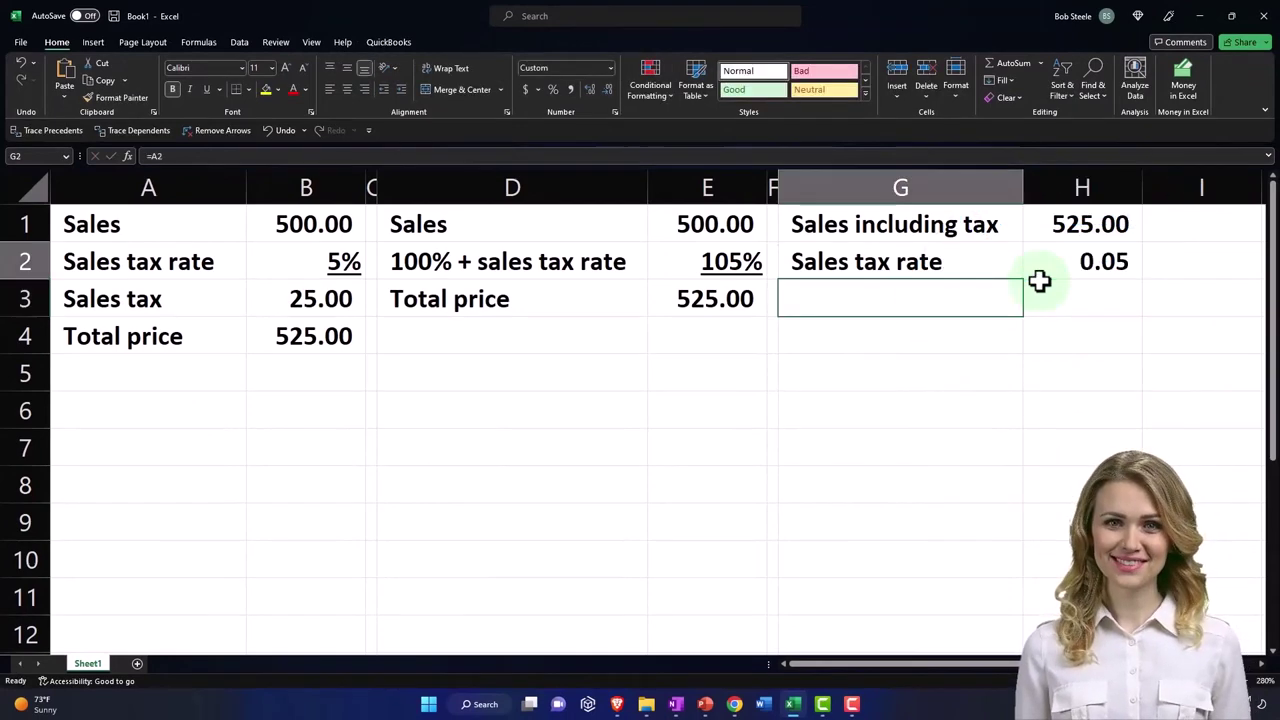
click(1040, 278)
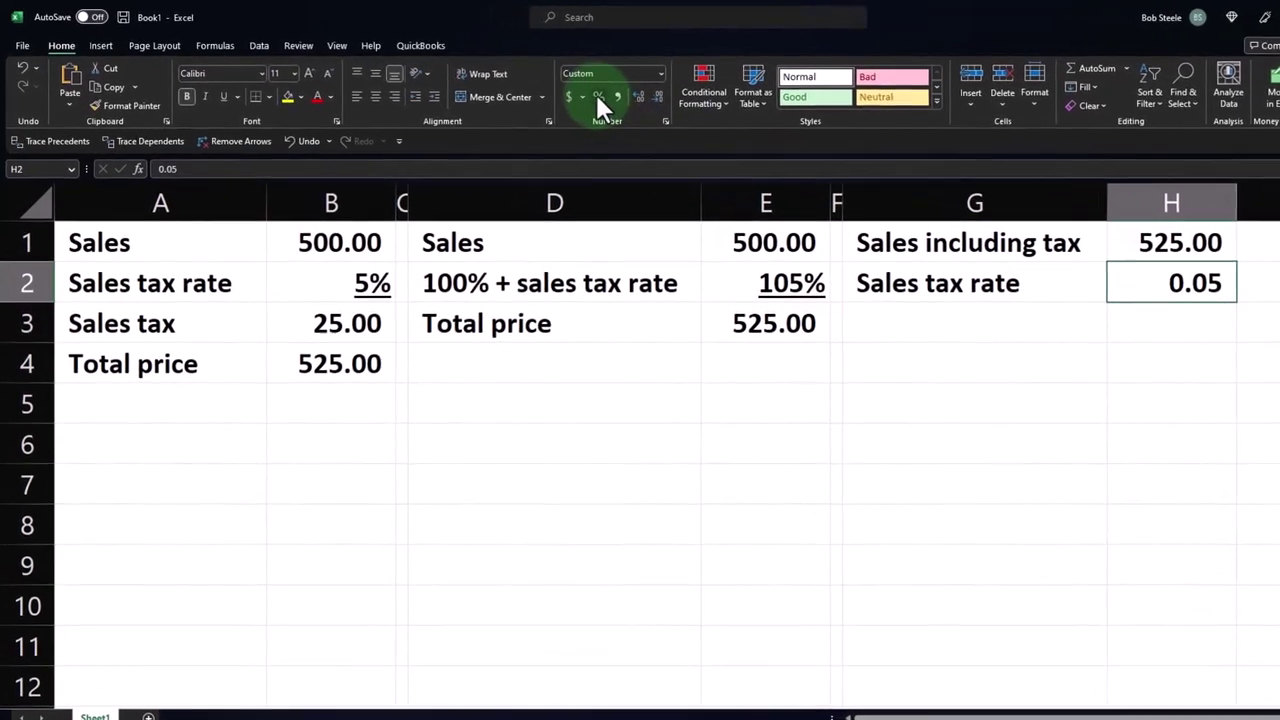
click(553, 89)
click(222, 95)
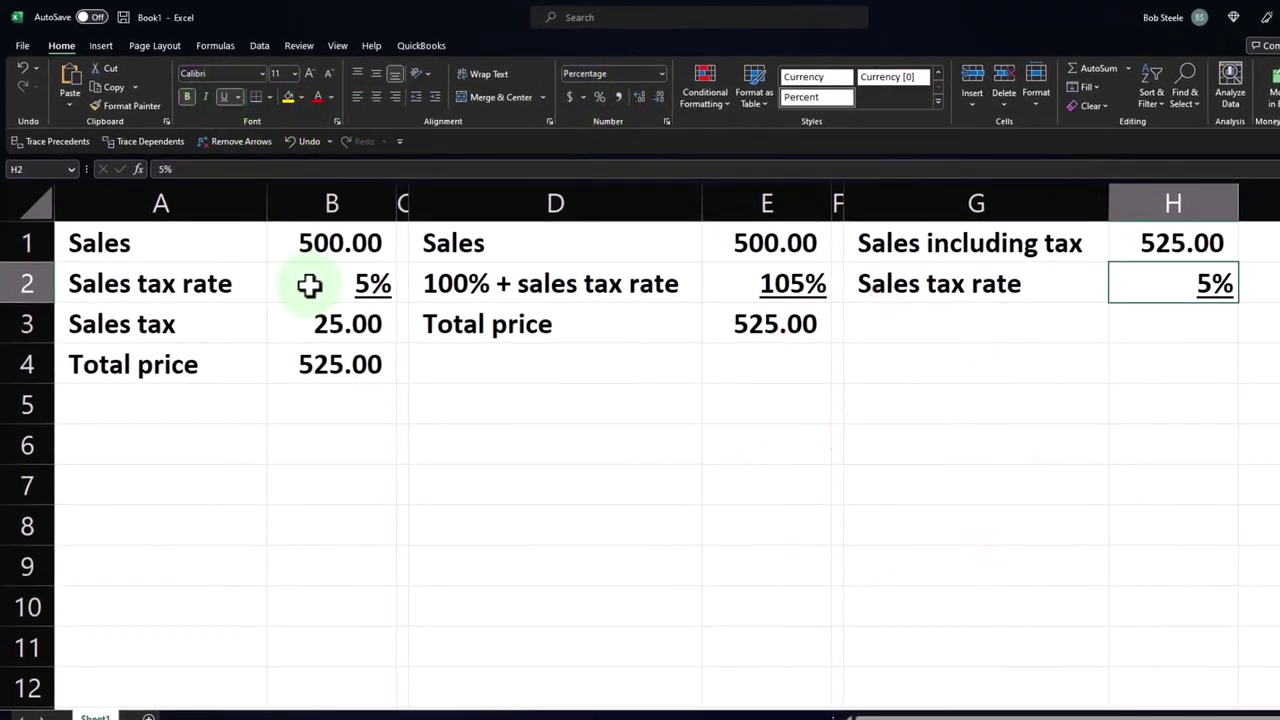
Multiply the tax-inclusive sales by the tax rate in cell H3 with the formula =H1*H2.
key(Return)
text(=)
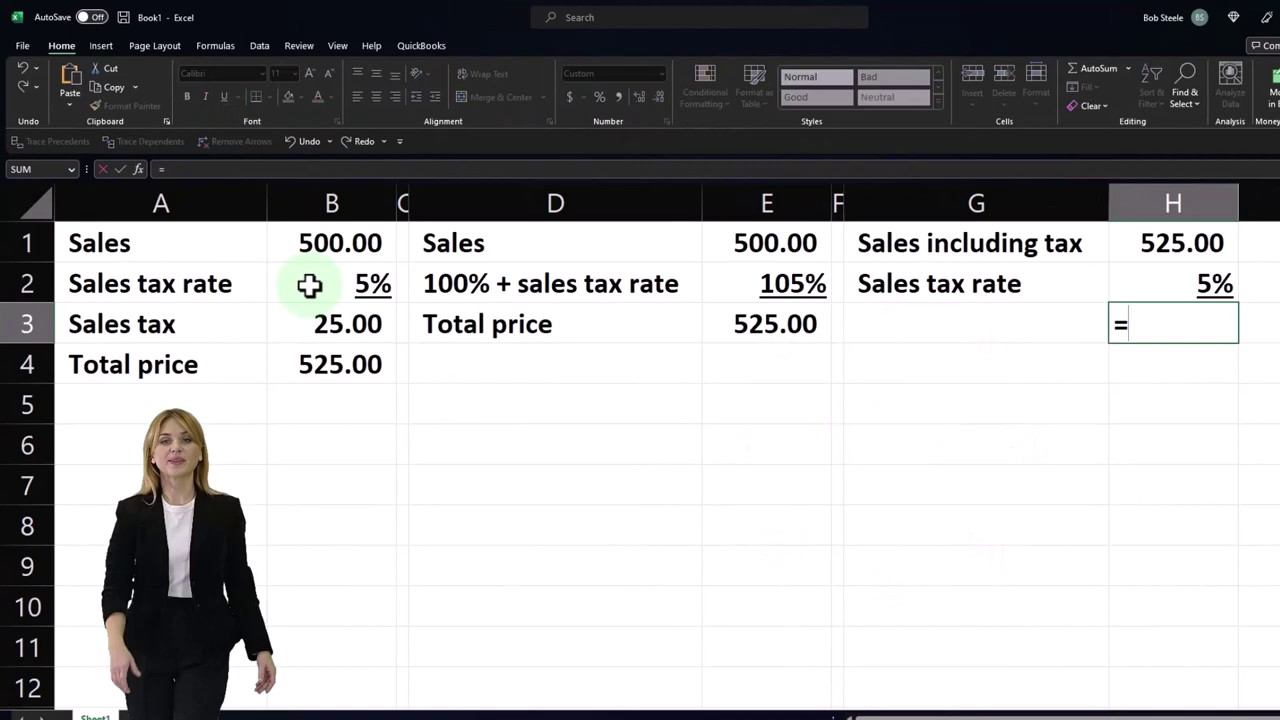
key(Up)
key(Up)
text(*)
key(Up)
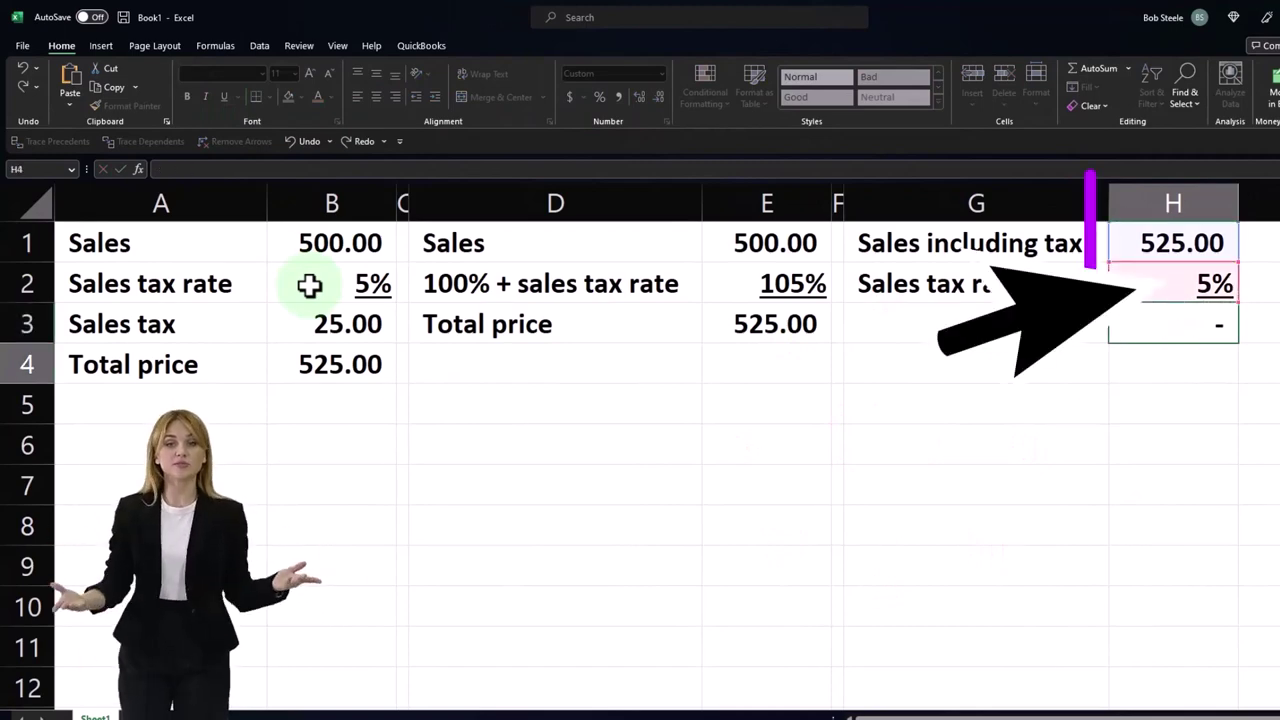
key(Return)
key(Up)
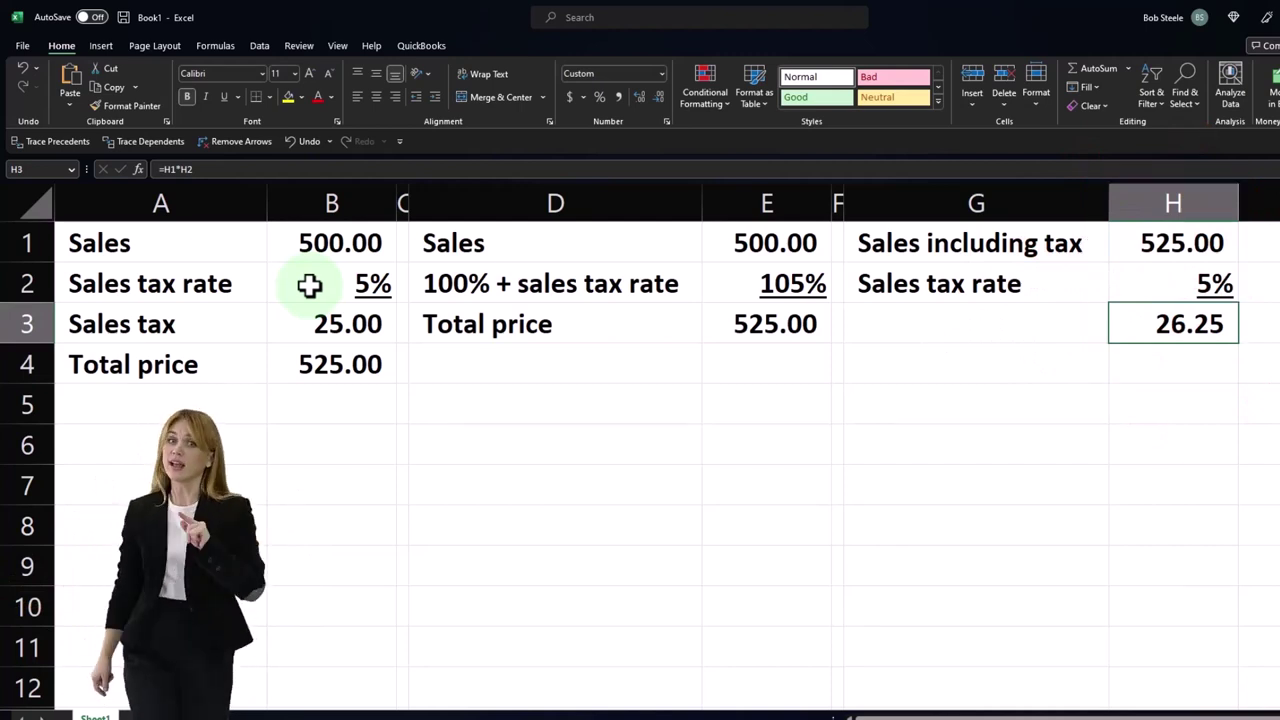
key(Up)
key(Up)
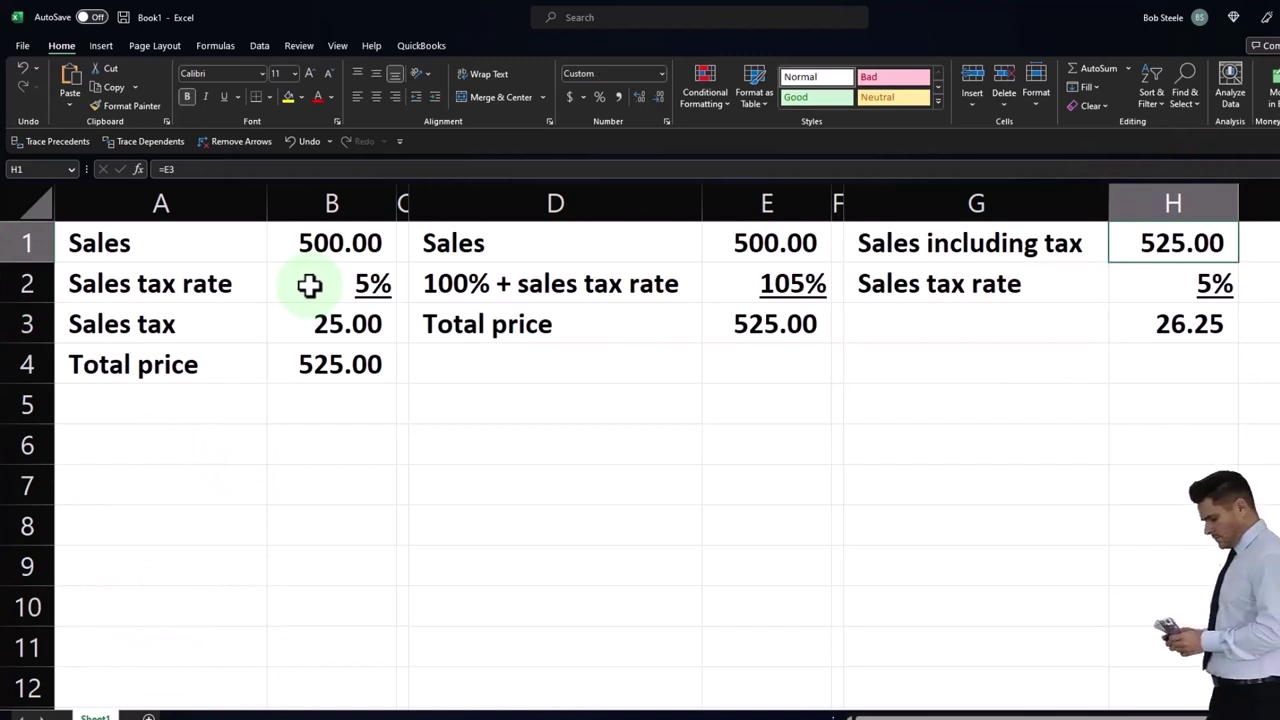
key(Down)
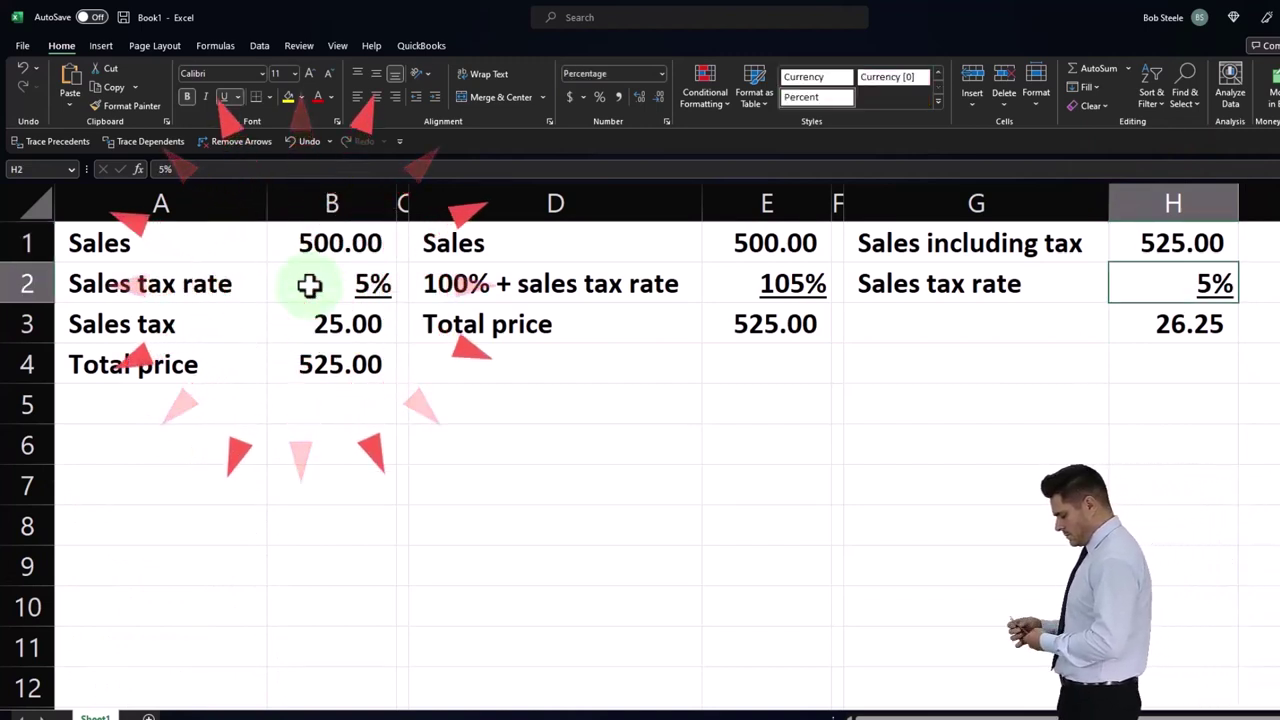
key(Up)
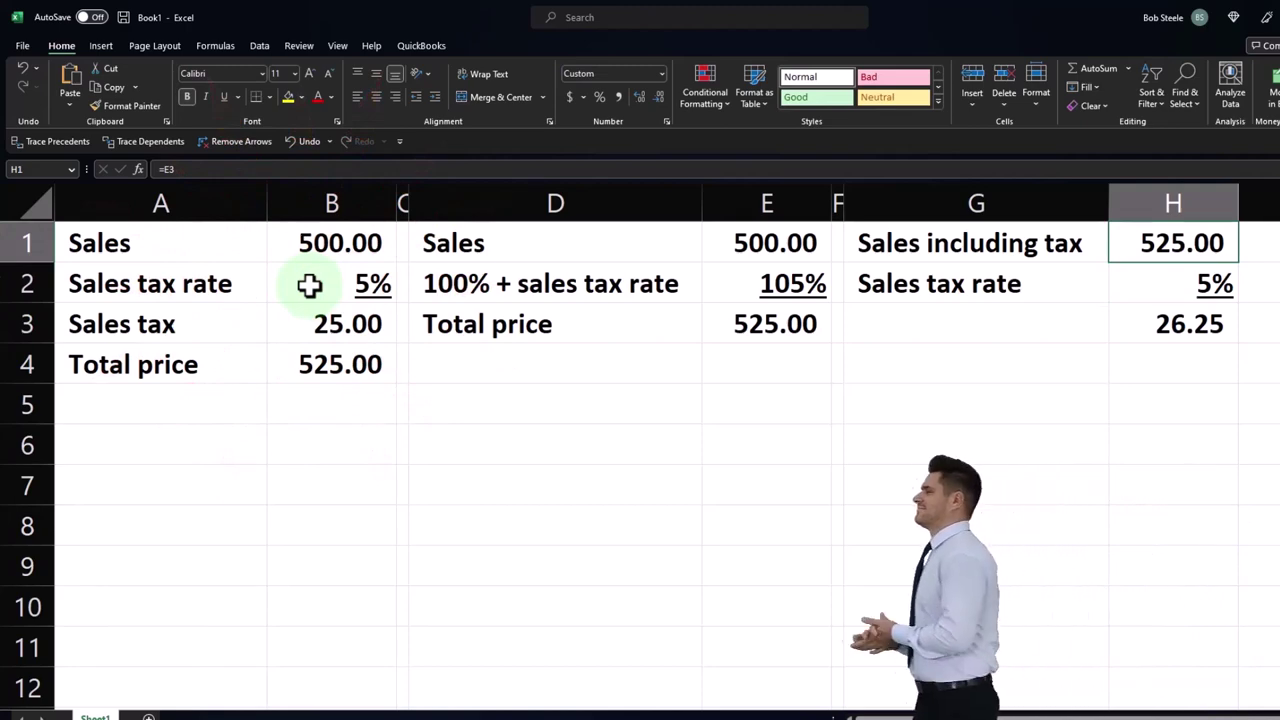
key(Down)
key(Down)
key(Down)
key(Down)
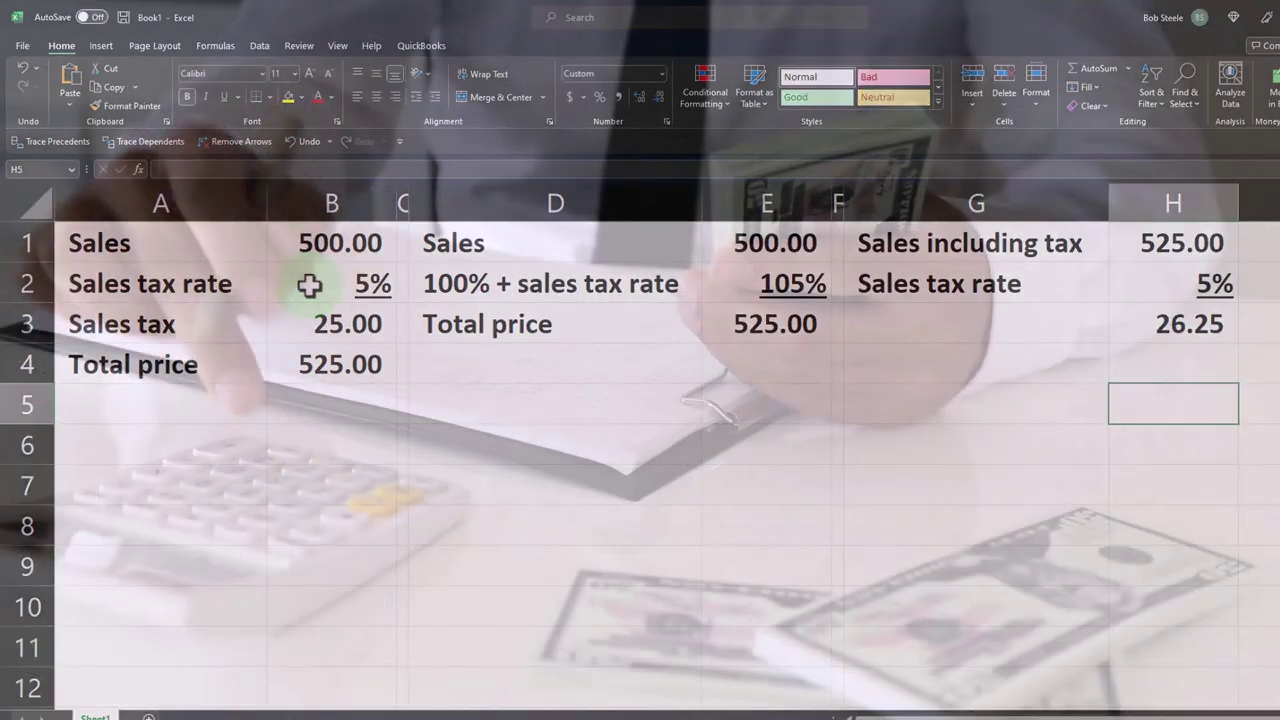
key(Up)
key(Up)
key(Up)
key(Up)
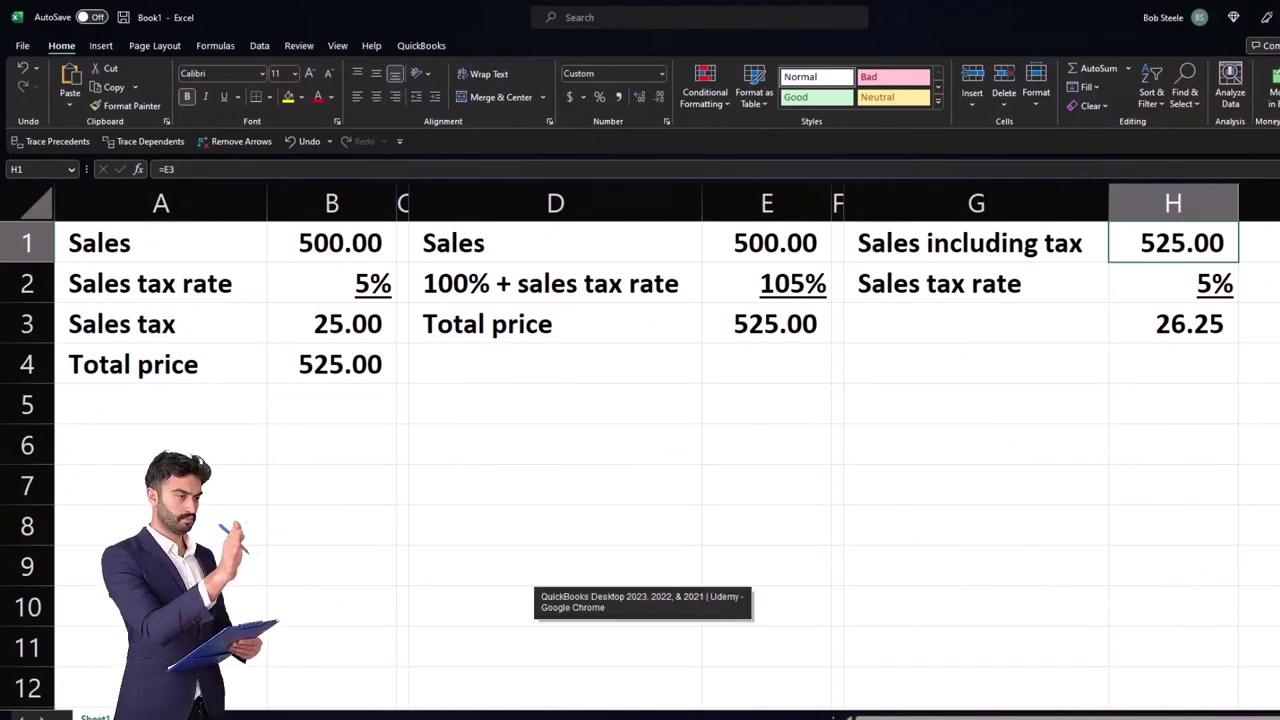
Switch to QuickBooks in Chrome, examine the sales tax payable on the balance sheet and income on the Profit and Loss, and return to Excel.
mouse_move(800, 708)
click(780, 655)
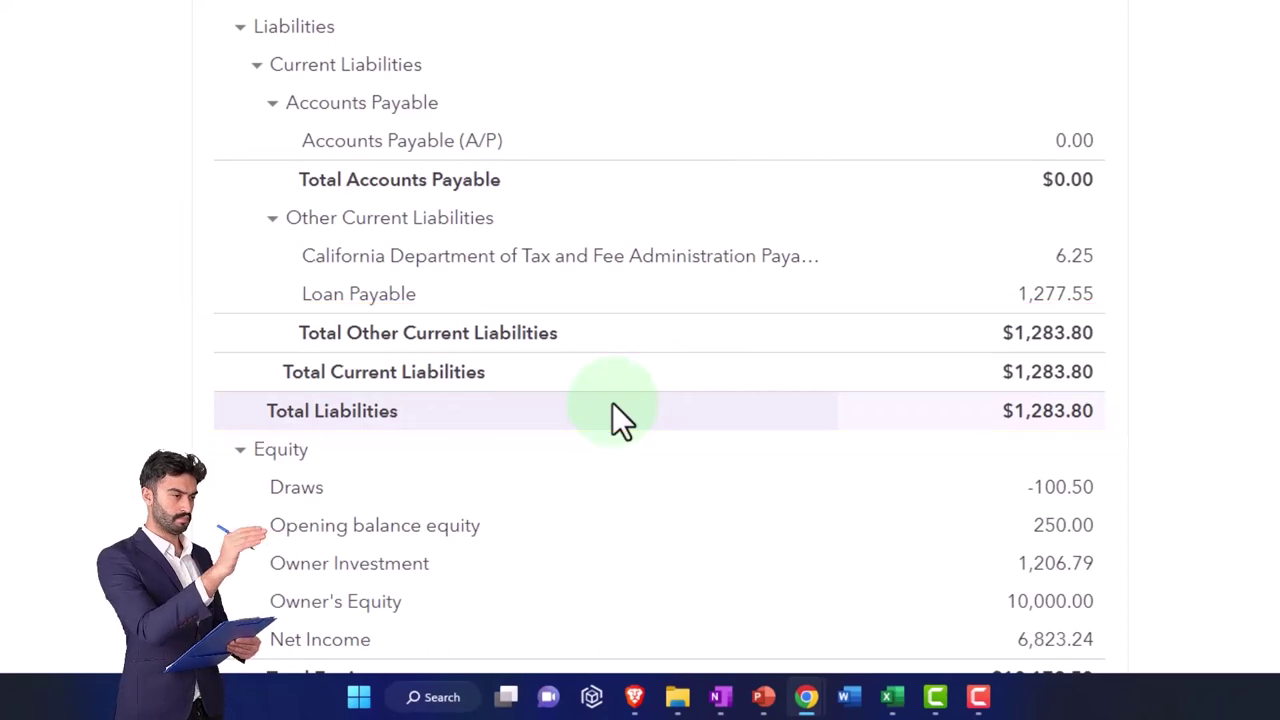
scroll(612, 402, up, 2)
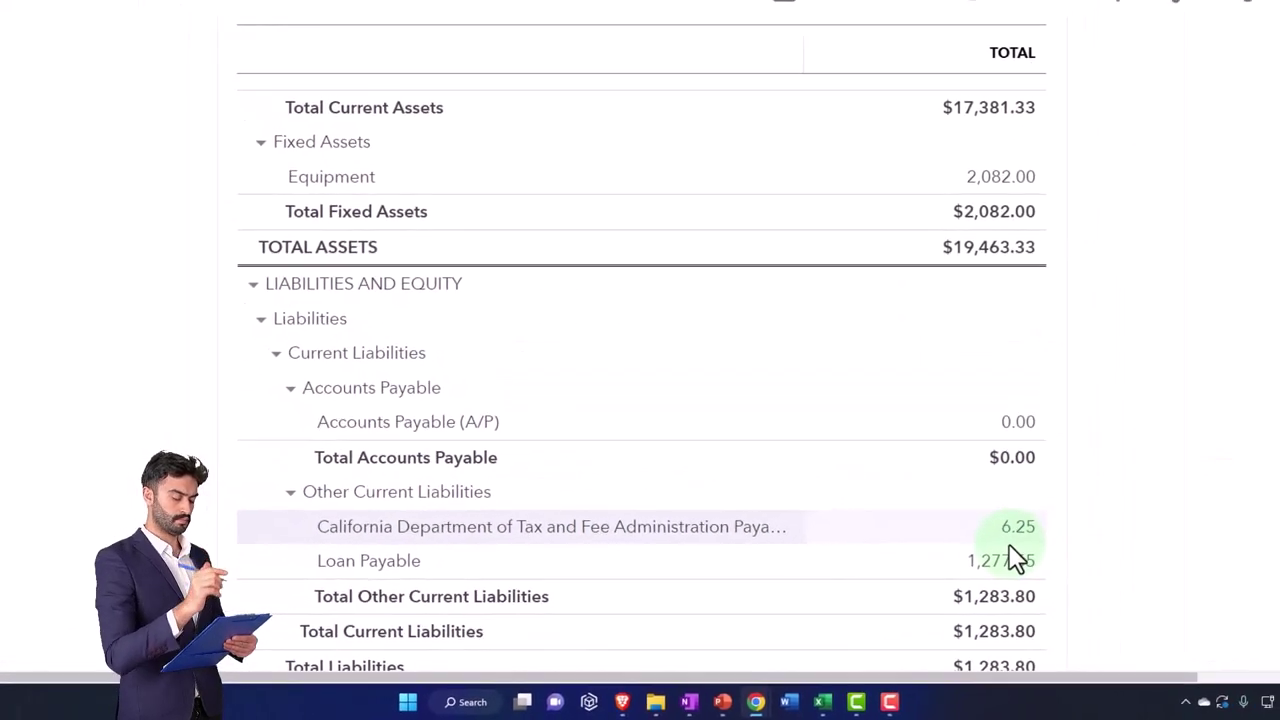
click(580, 20)
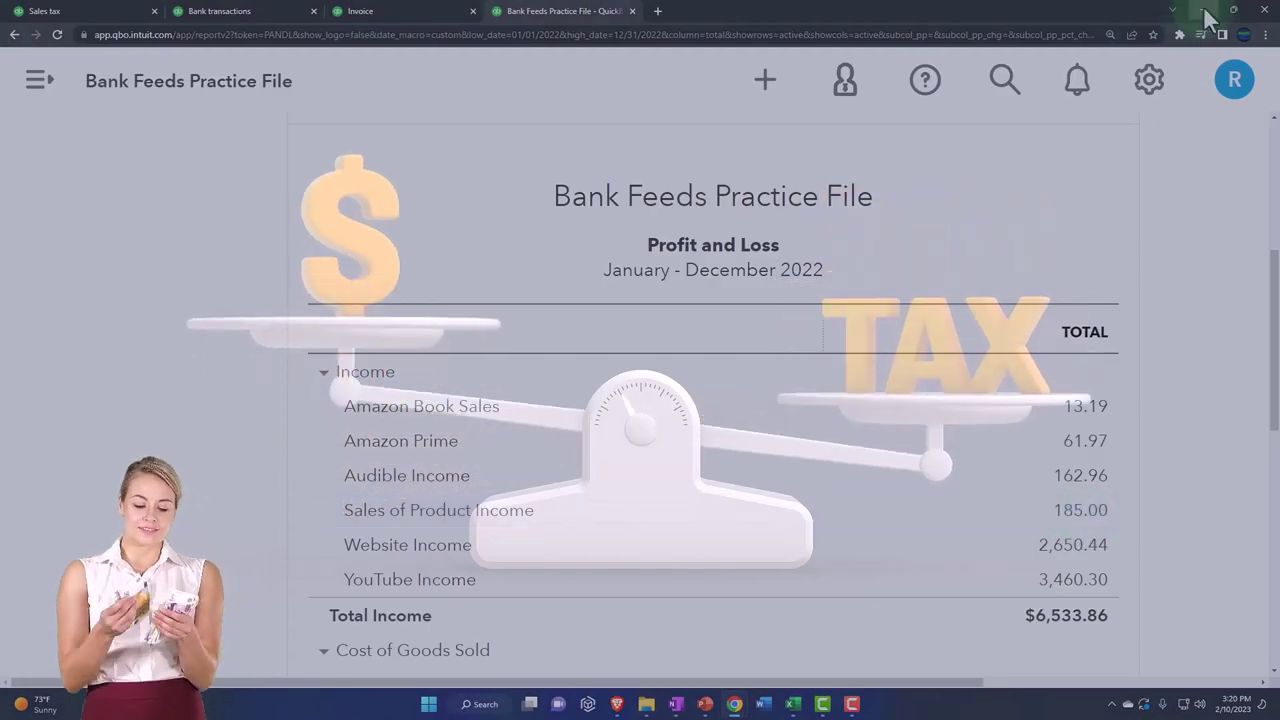
click(1204, 12)
Narrow column I into a thin spacer between the tax-inclusive calculation and the next block.
click(1018, 370)
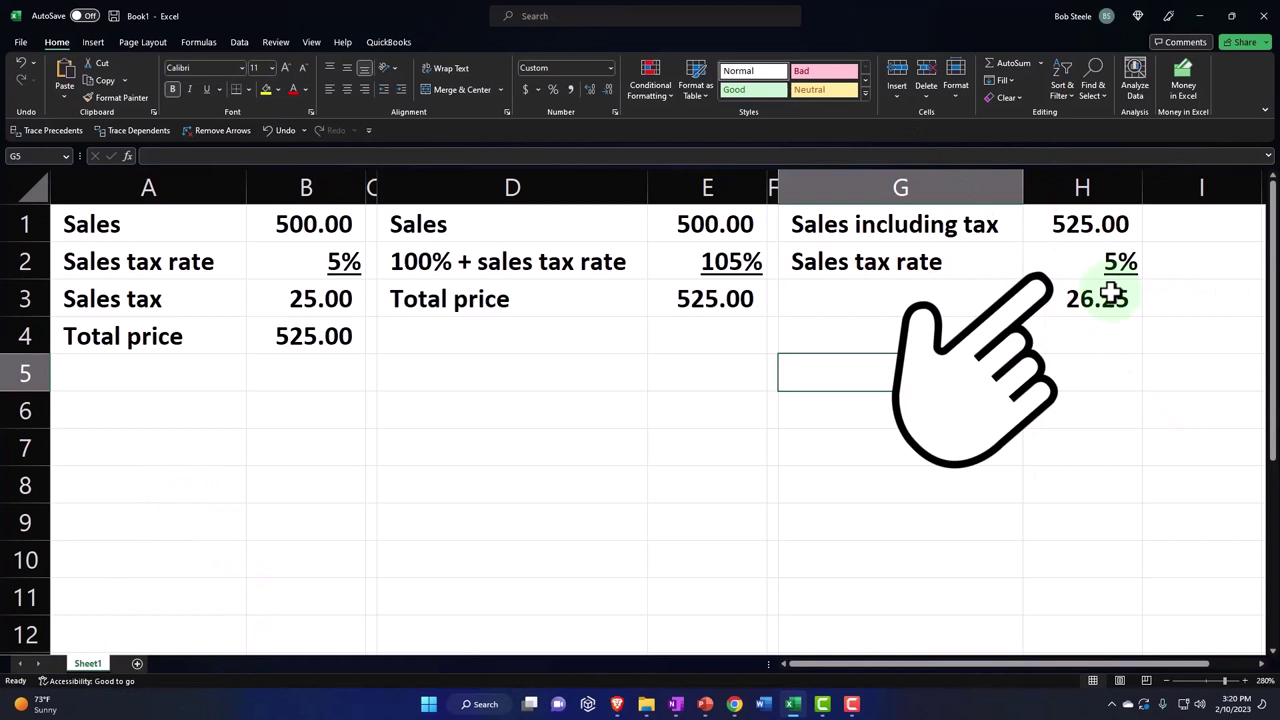
key(Right)
key(Right)
key(Right)
key(Right)
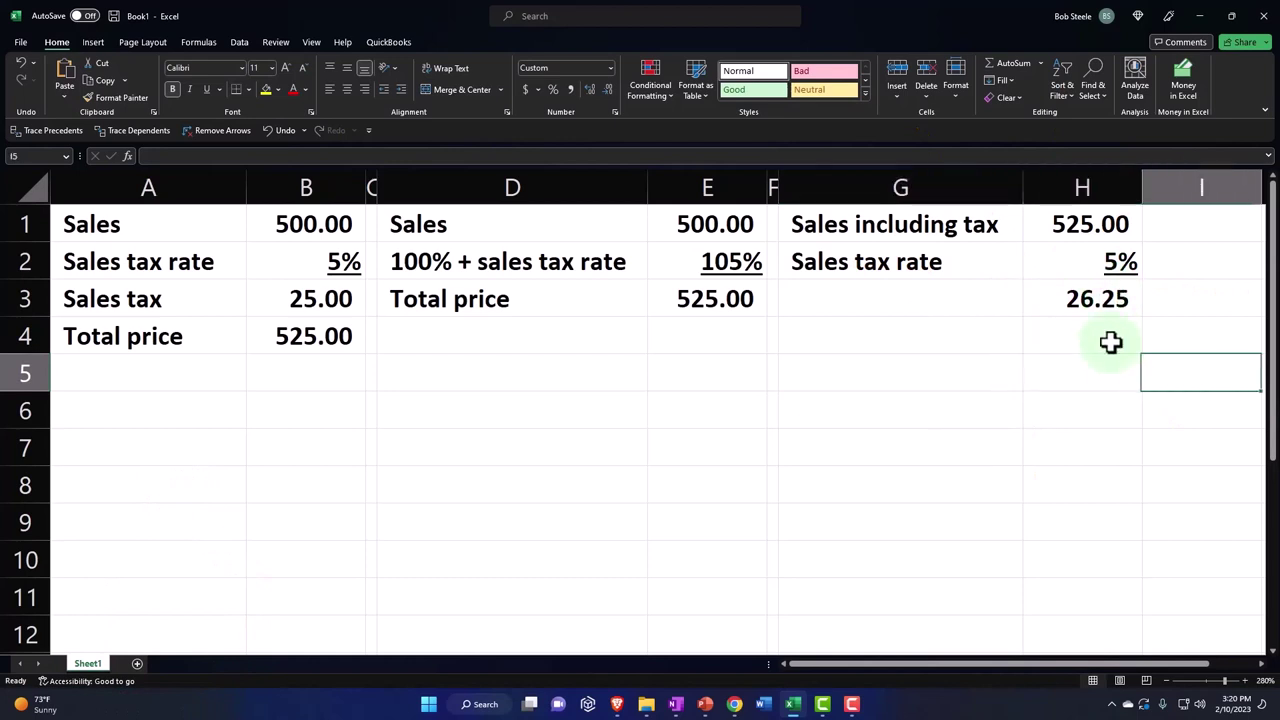
key(Up)
key(Up)
key(Up)
key(Up)
key(Left)
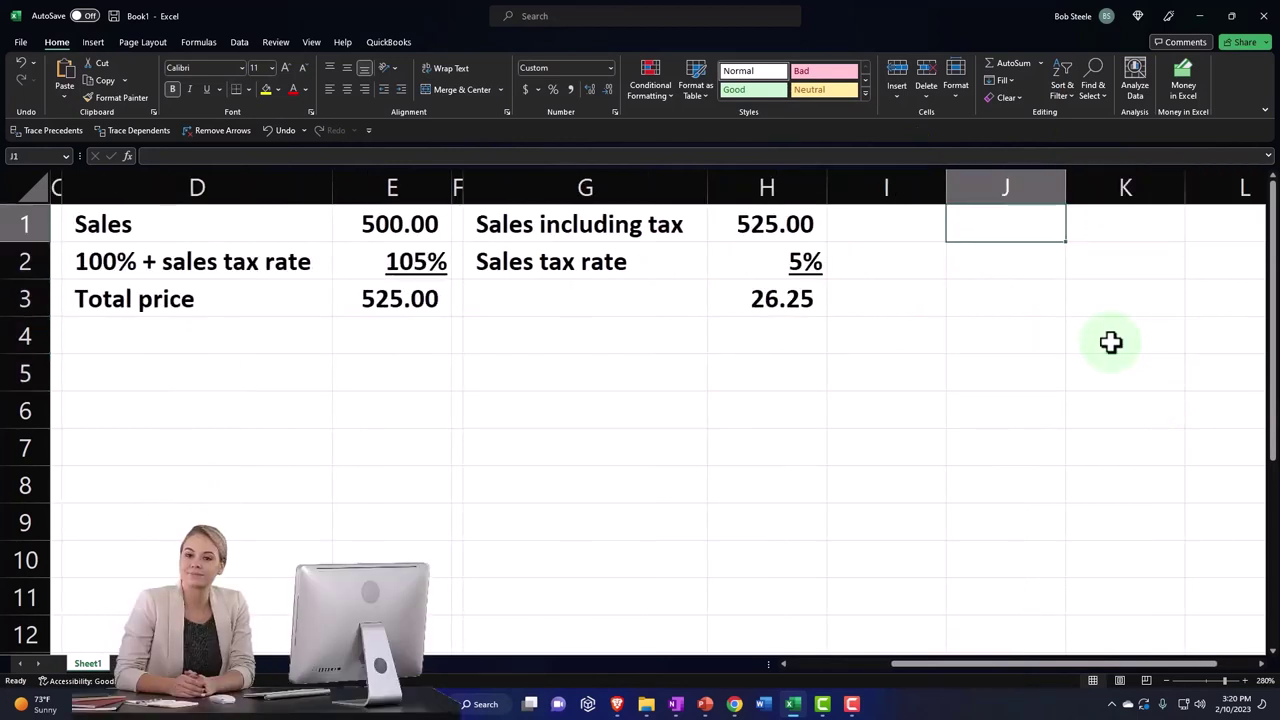
ctrl+scroll(923, 397, down, 3)
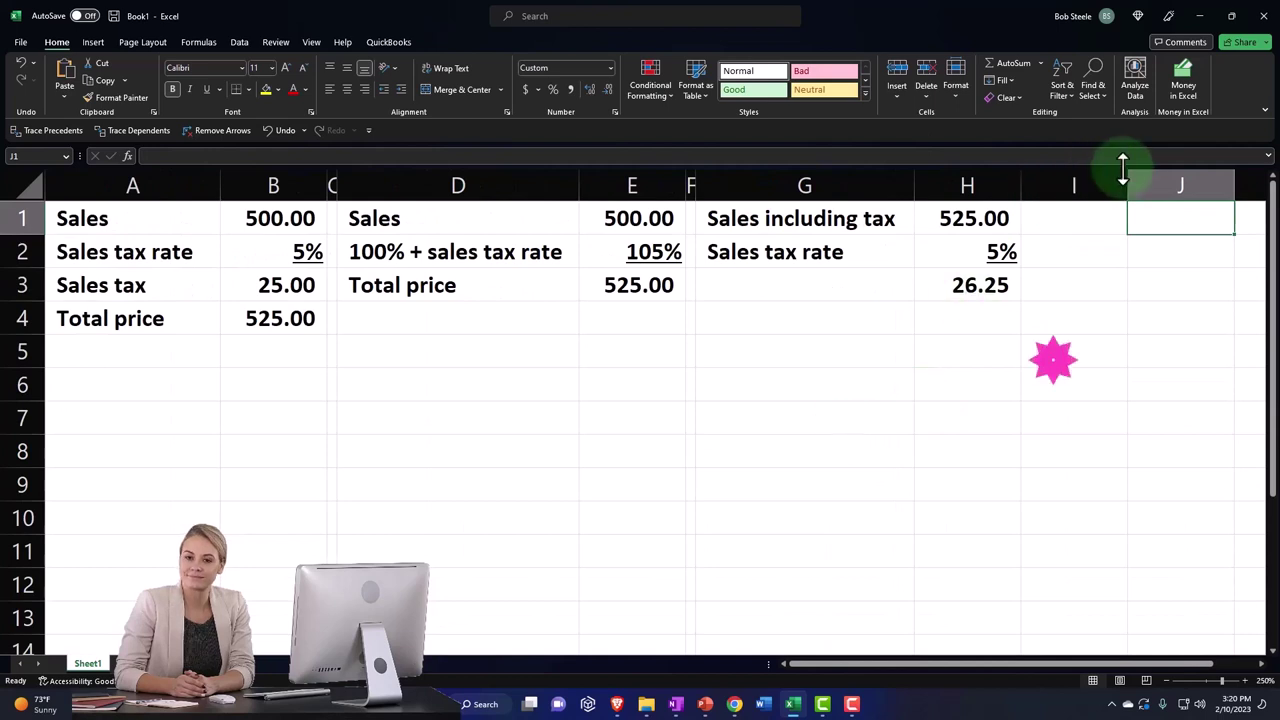
drag(1123, 170, 1040, 186)
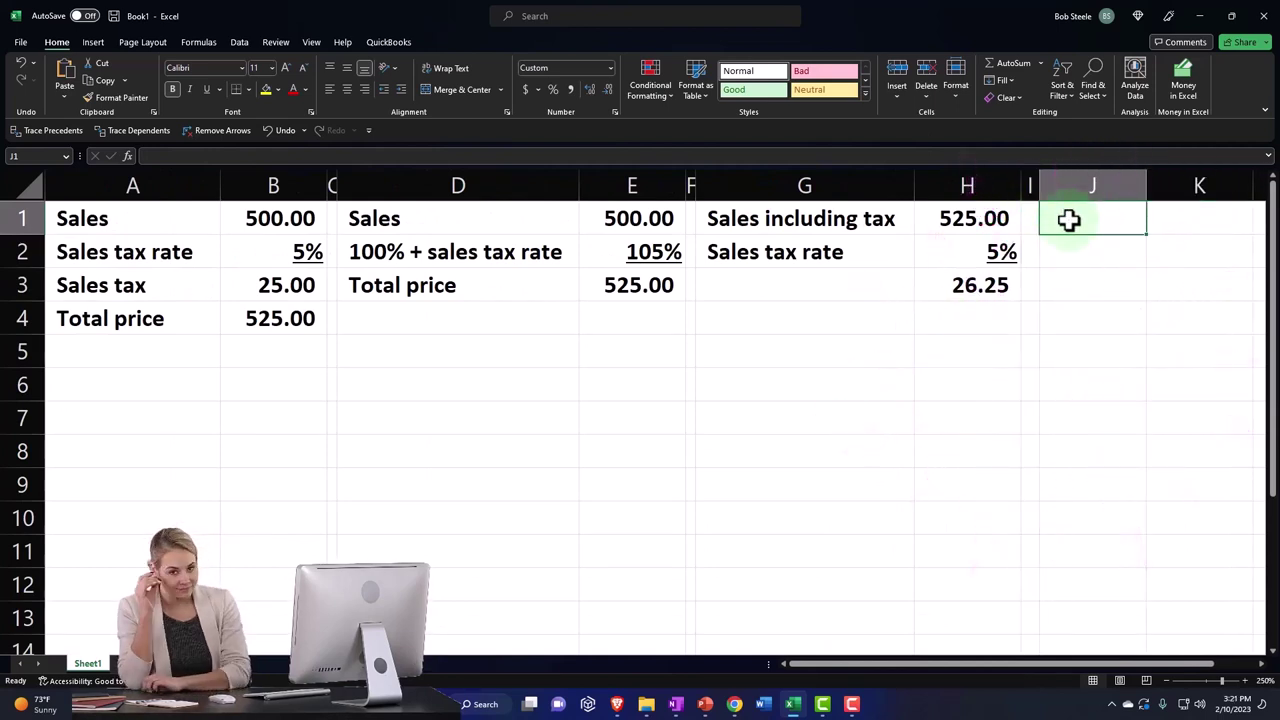
Link cell J1 to the Sales label with =D1.
text(=)
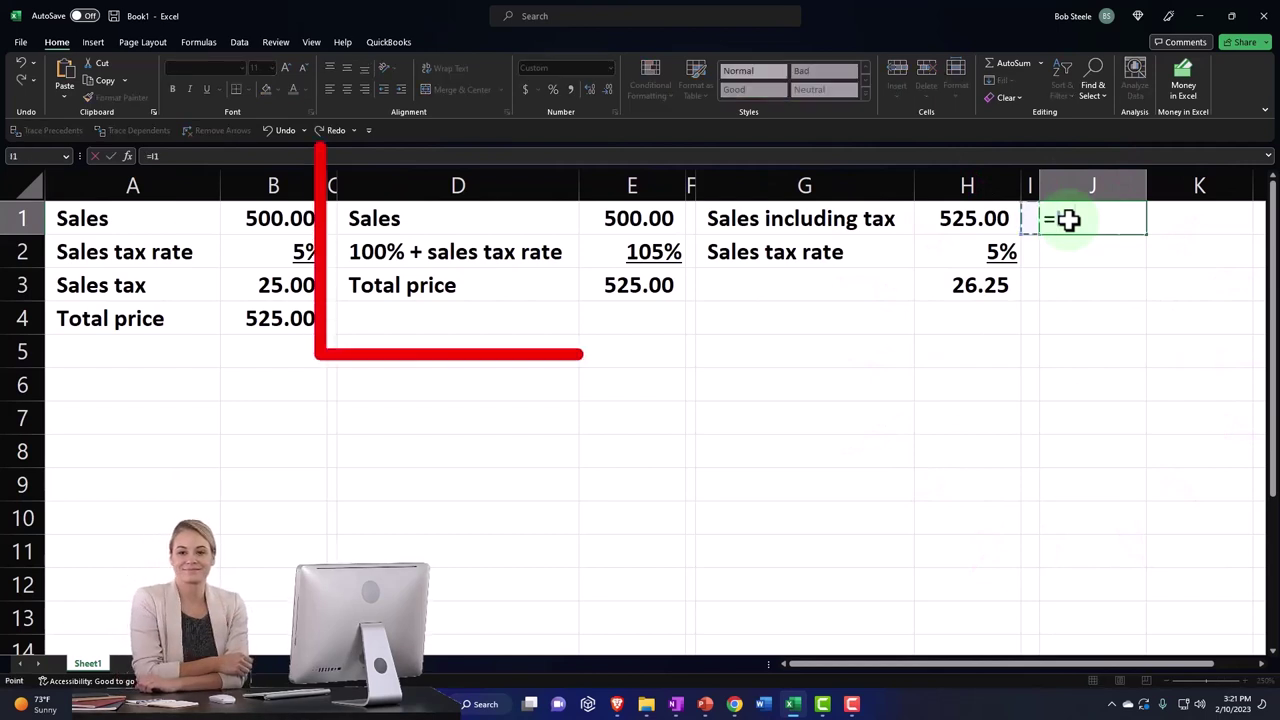
key(Left)
key(Left)
key(Left)
key(Left)
key(Left)
key(Return)
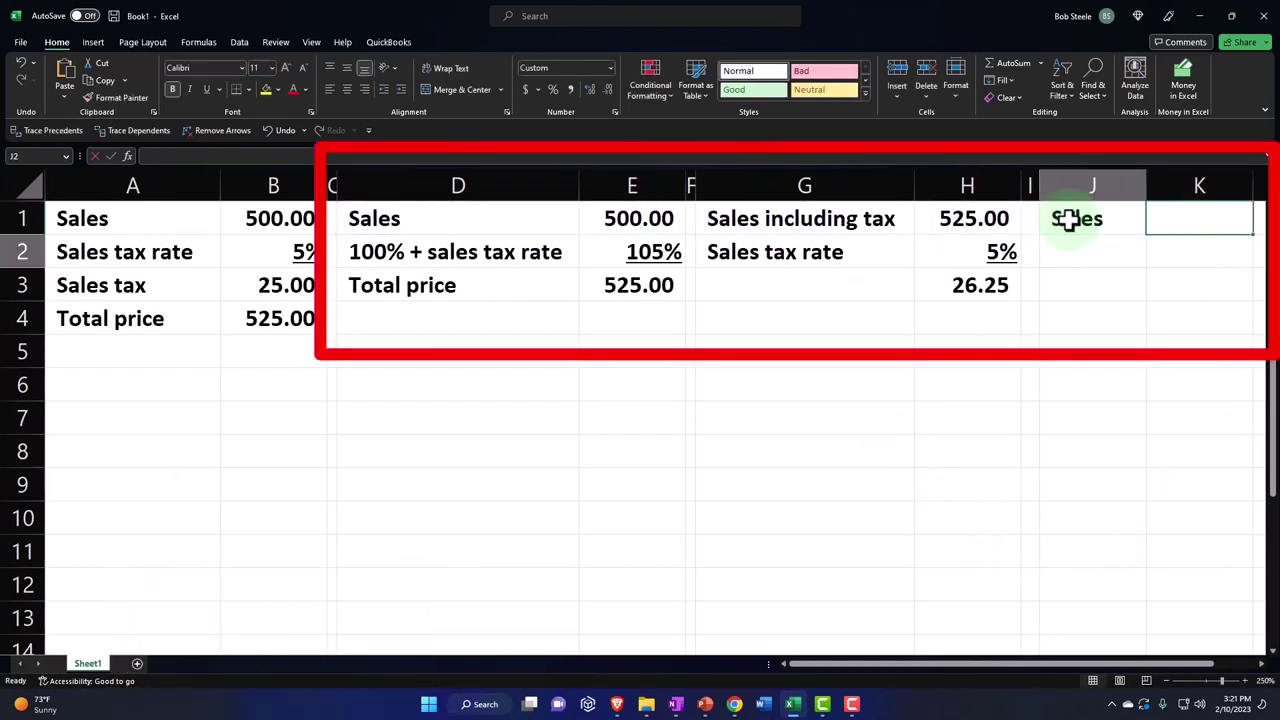
Link J2 to the 100% + sales tax rate label in D2 and J3 to the Total price label in D3.
text(+)
key(Left)
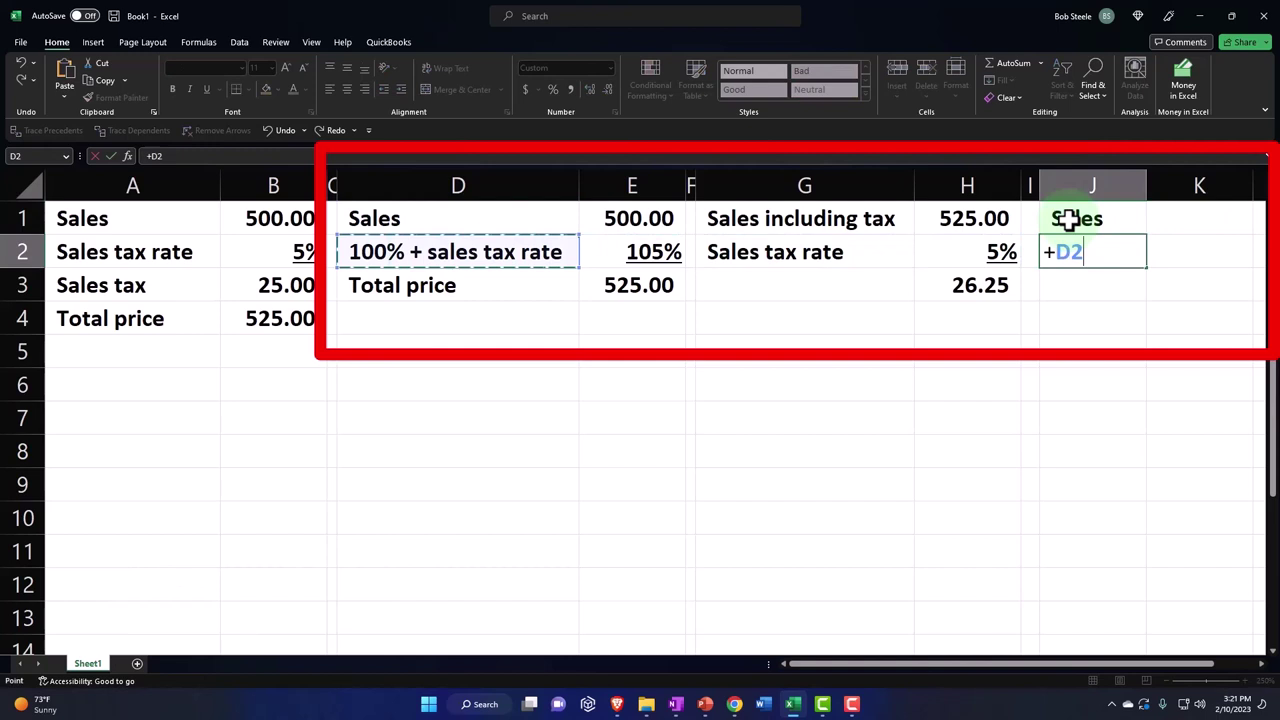
key(Return)
text(+)
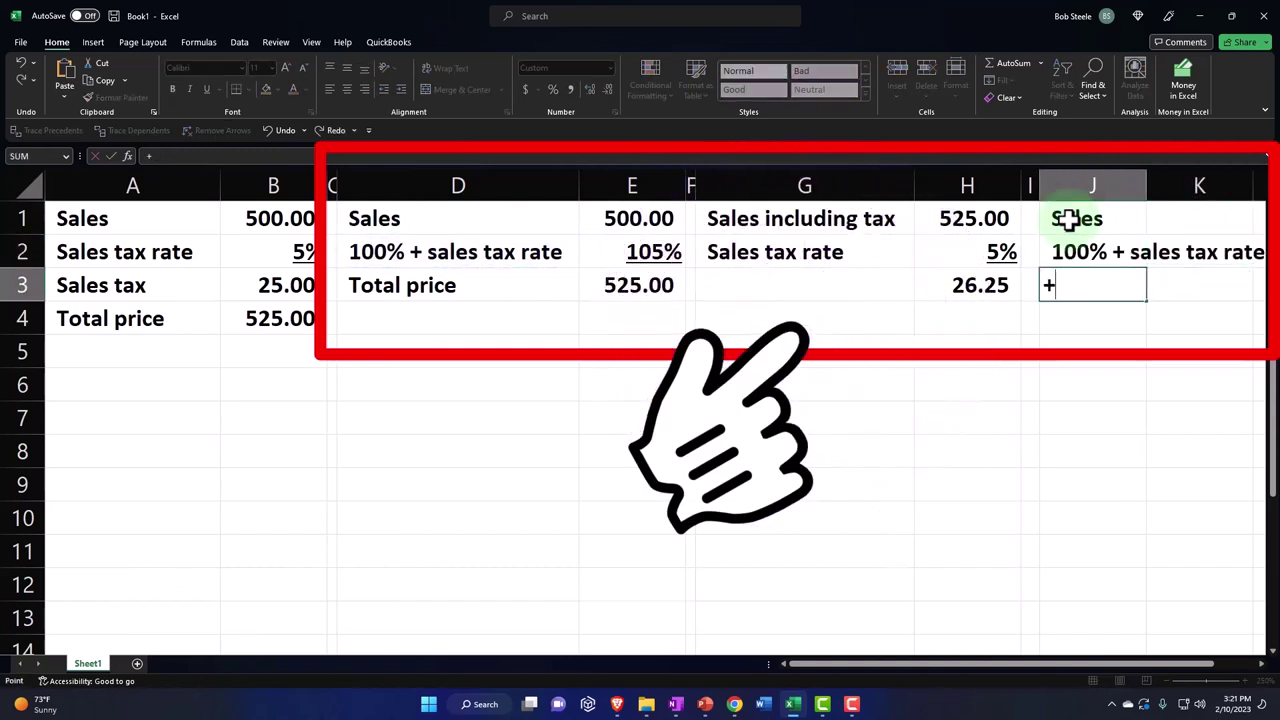
key(Left)
key(Left)
key(Left)
key(Return)
Widen column J to fit its labels and fill cell K1 with yellow.
key(Right)
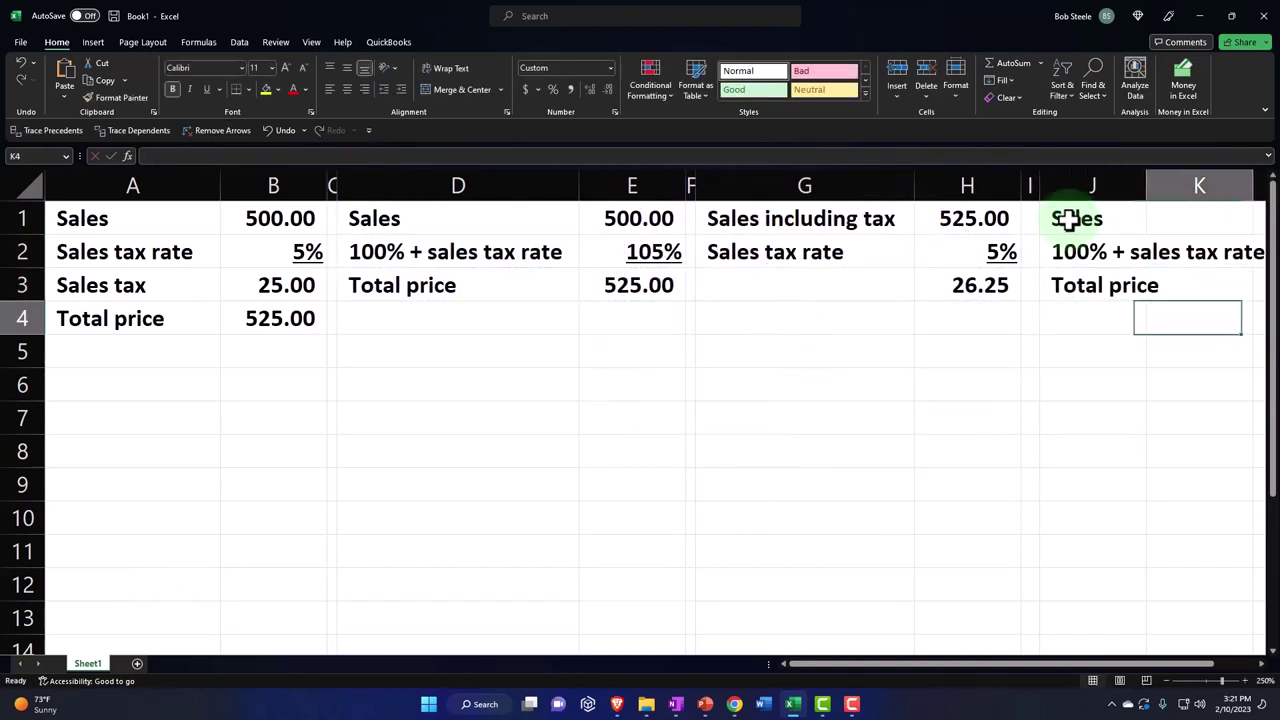
key(Right)
key(Right)
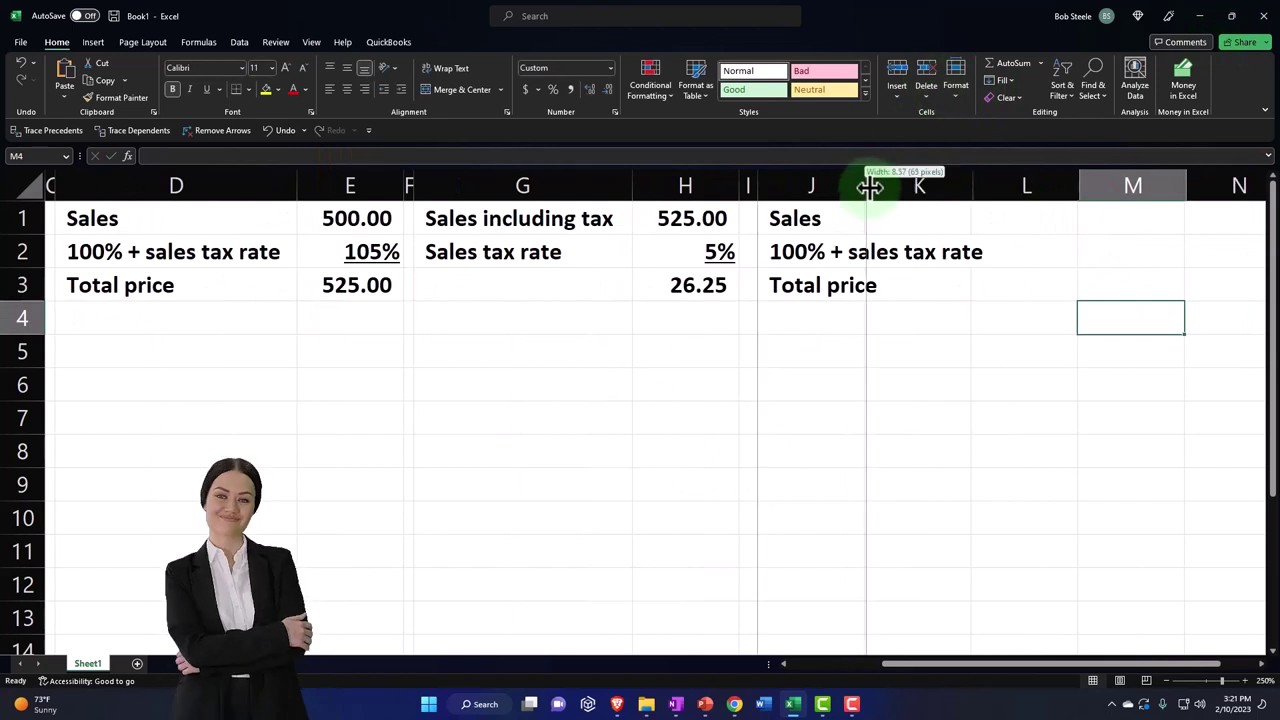
drag(869, 186, 1000, 201)
click(1025, 223)
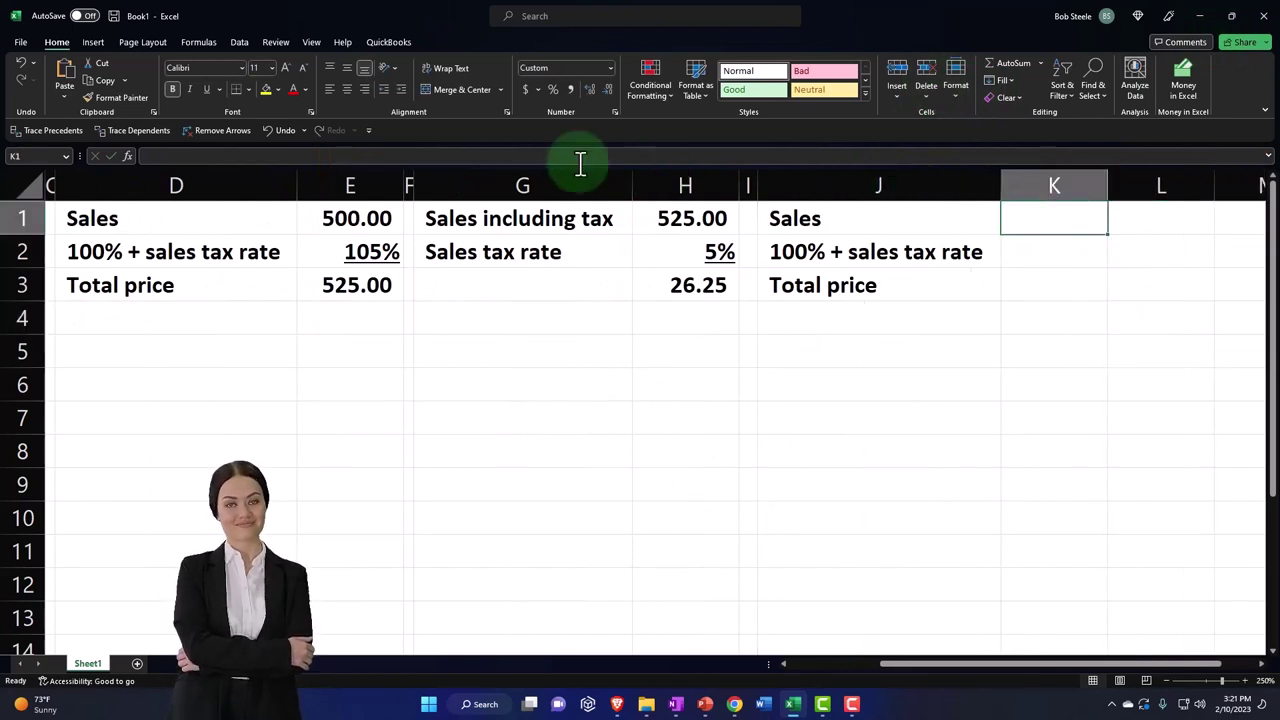
Link cell K2 to the combined tax rate with =E2, formatted as a percentage.
click(1037, 253)
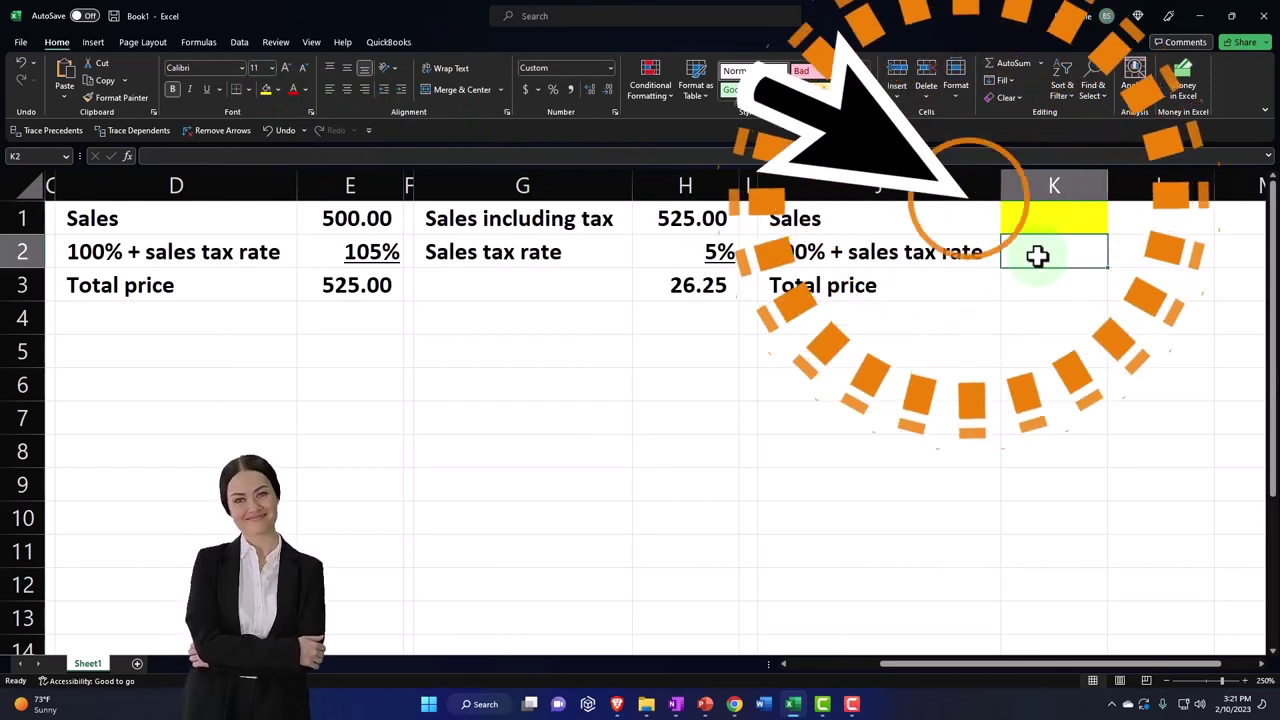
text(=)
key(Left)
key(Left)
key(Left)
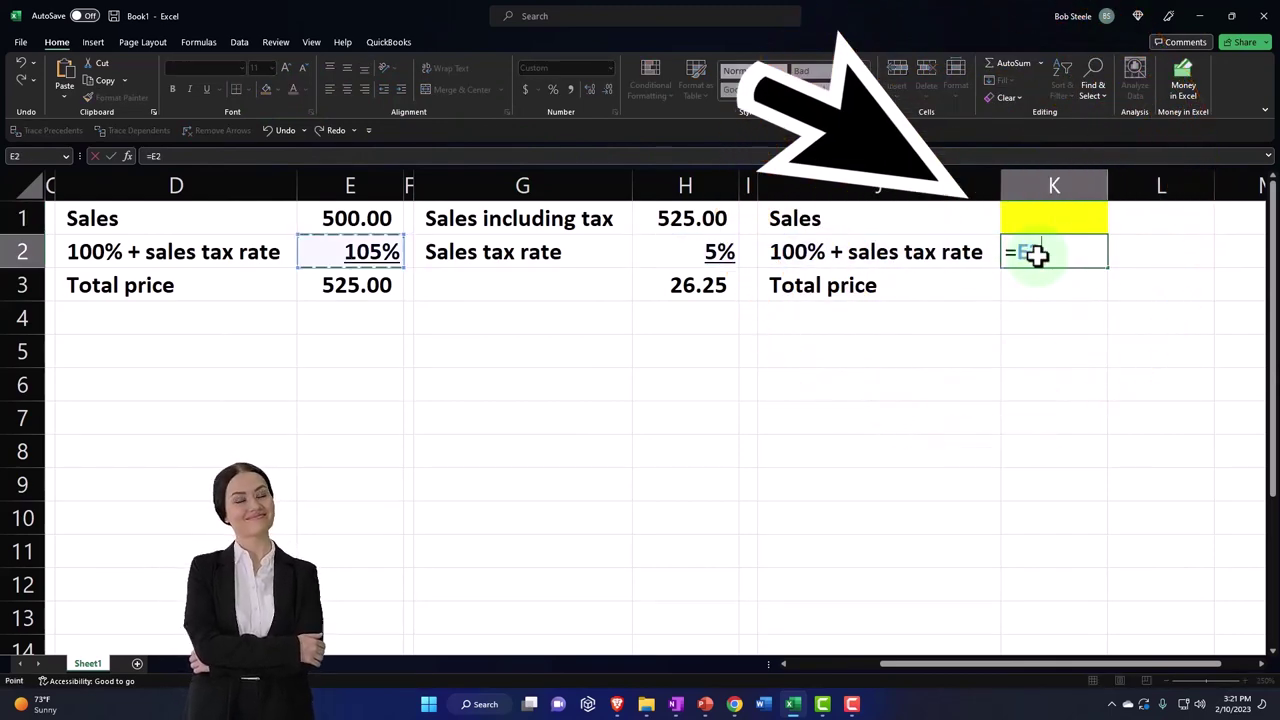
key(Return)
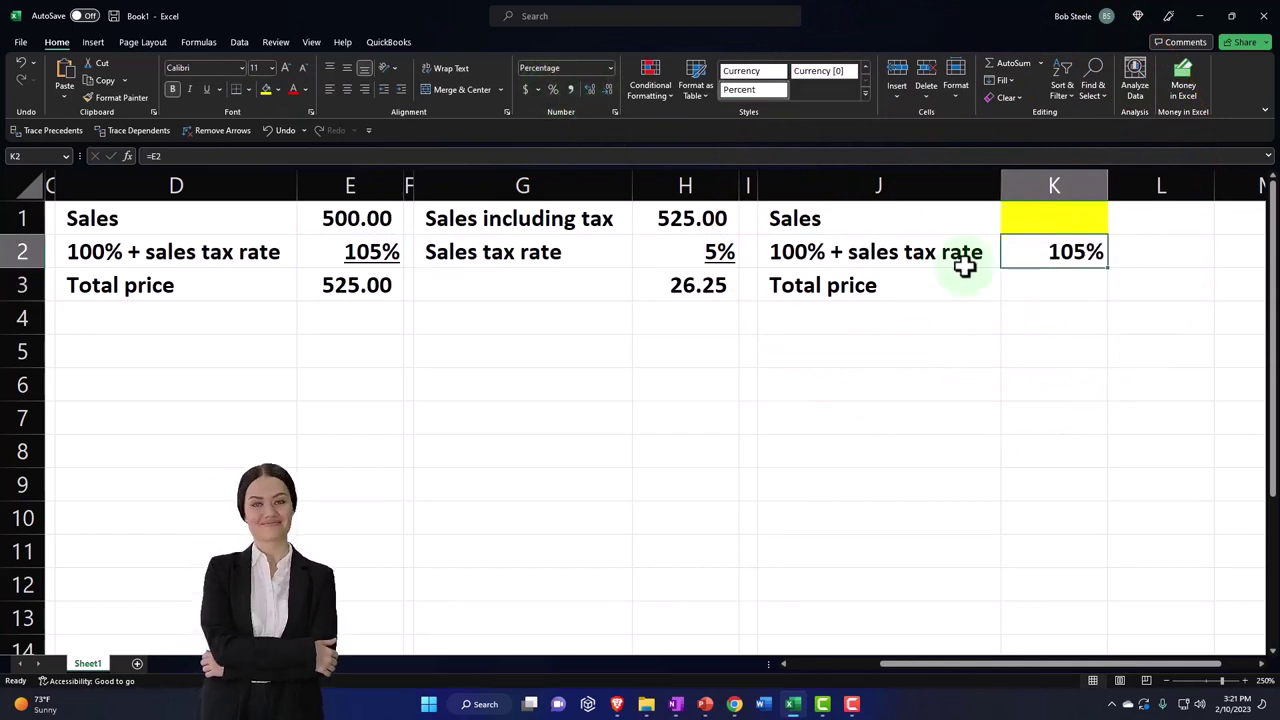
Link the total price in cell K3 to the tax-inclusive sales amount with =H1.
click(1069, 285)
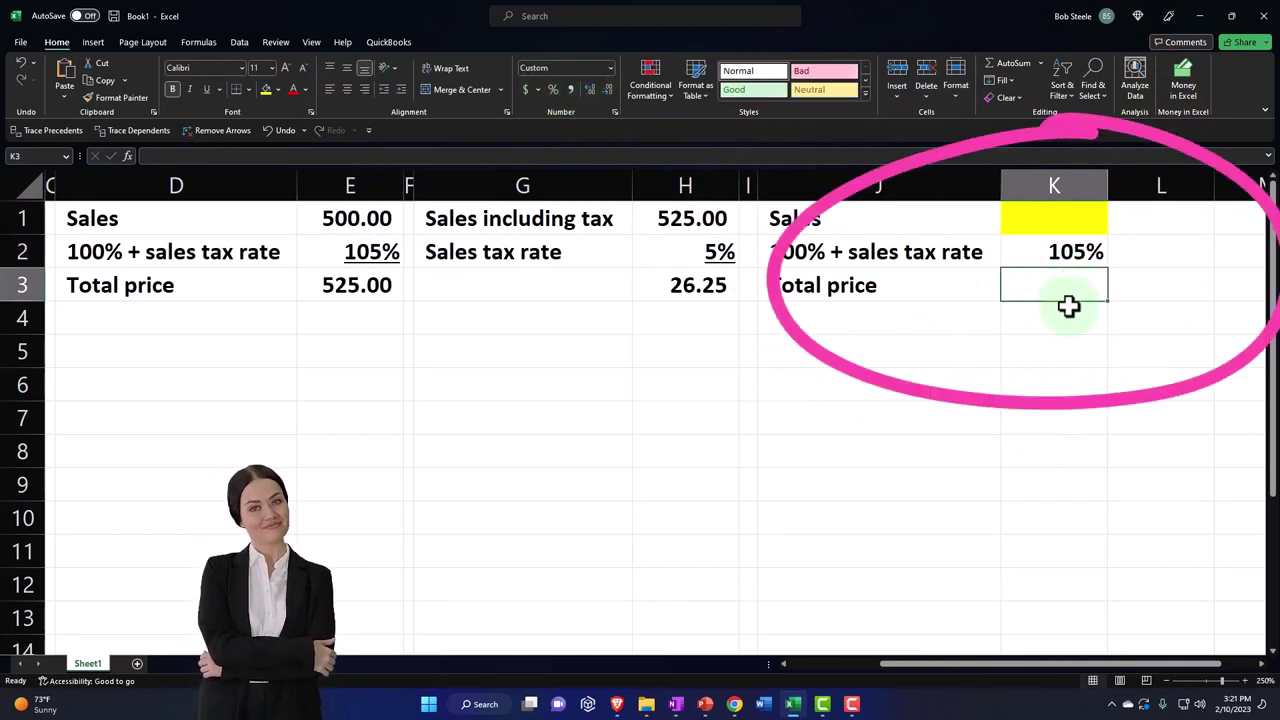
text(=)
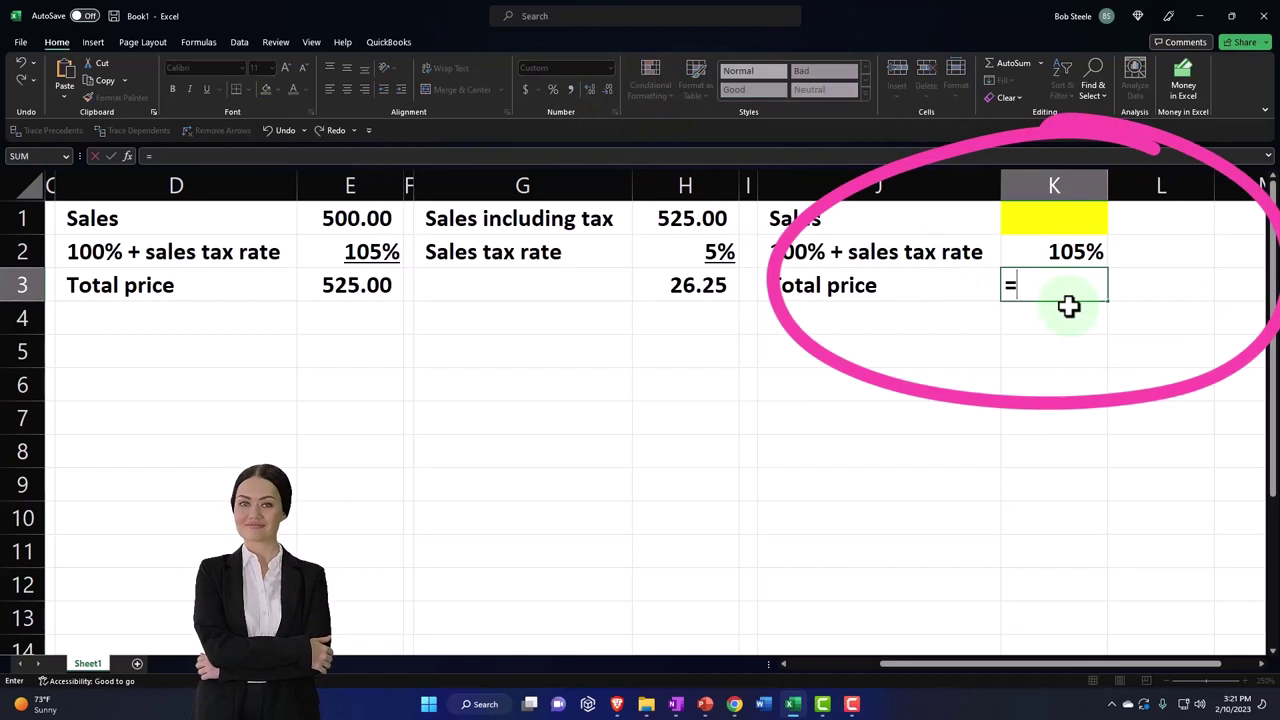
key(Up)
key(Up)
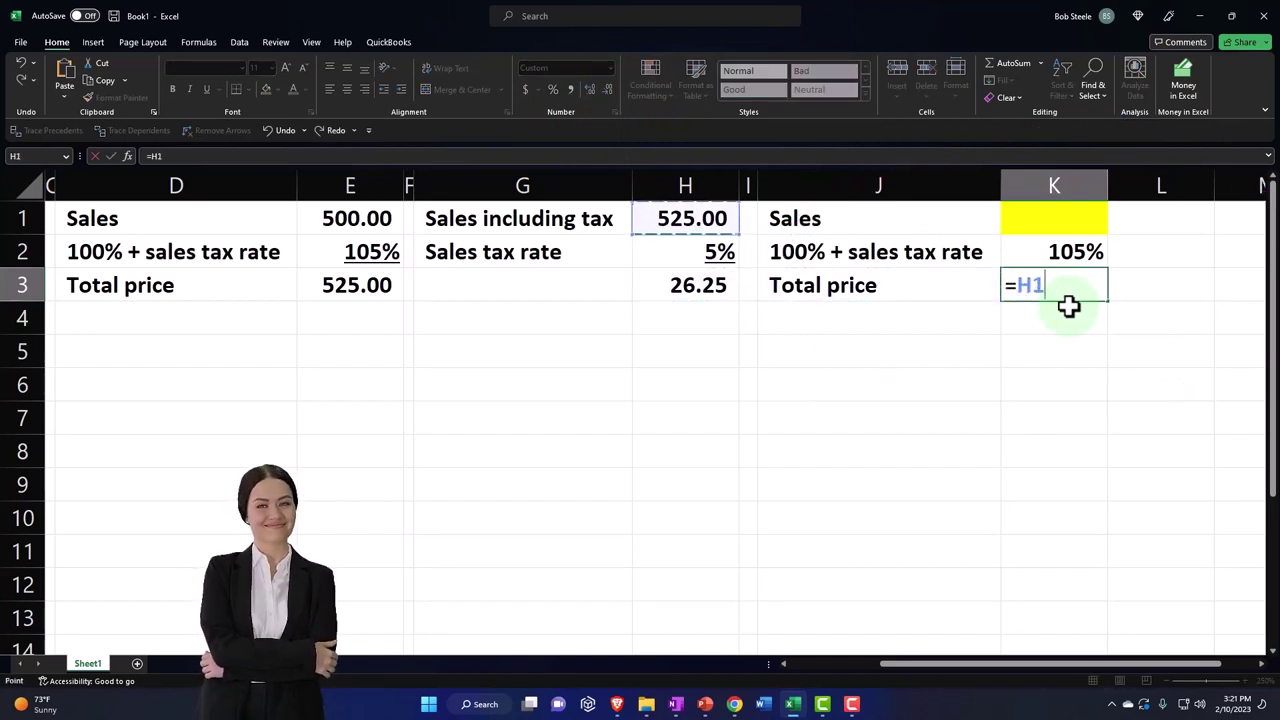
key(Return)
key(Up)
key(Up)
key(Up)
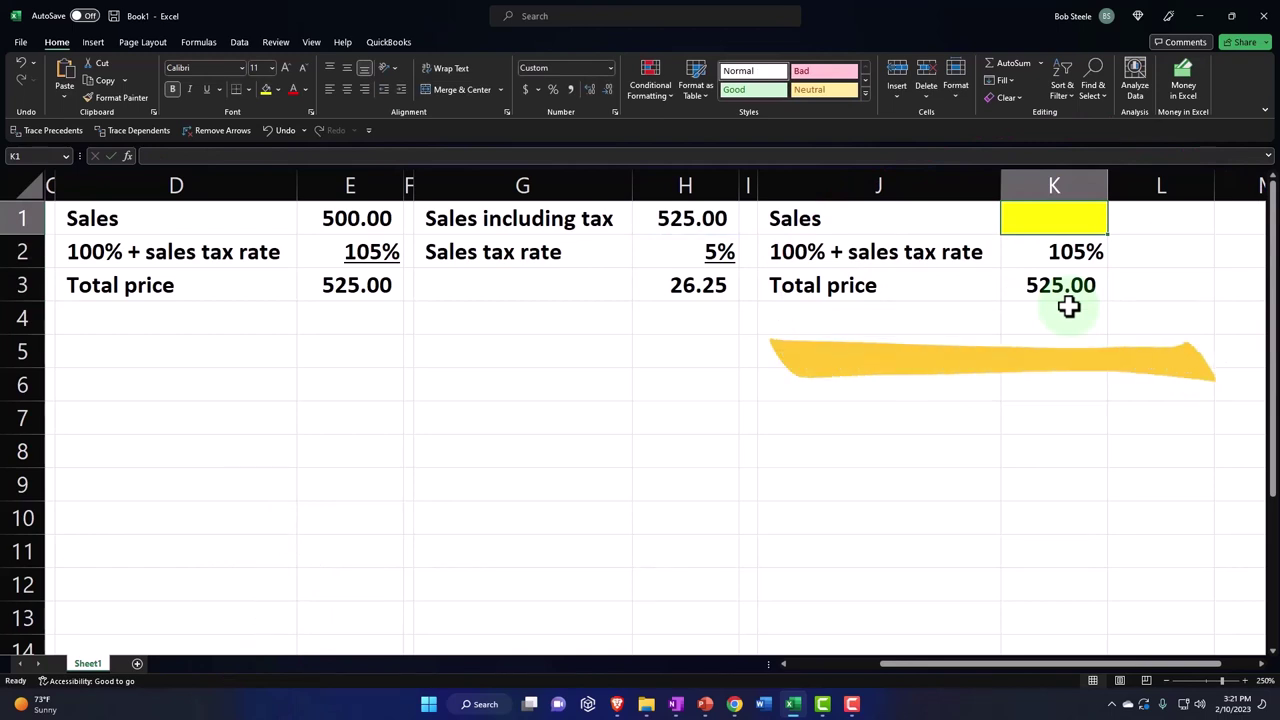
Enter x in cell K1 as a placeholder for the unknown sales amount.
click(500, 423)
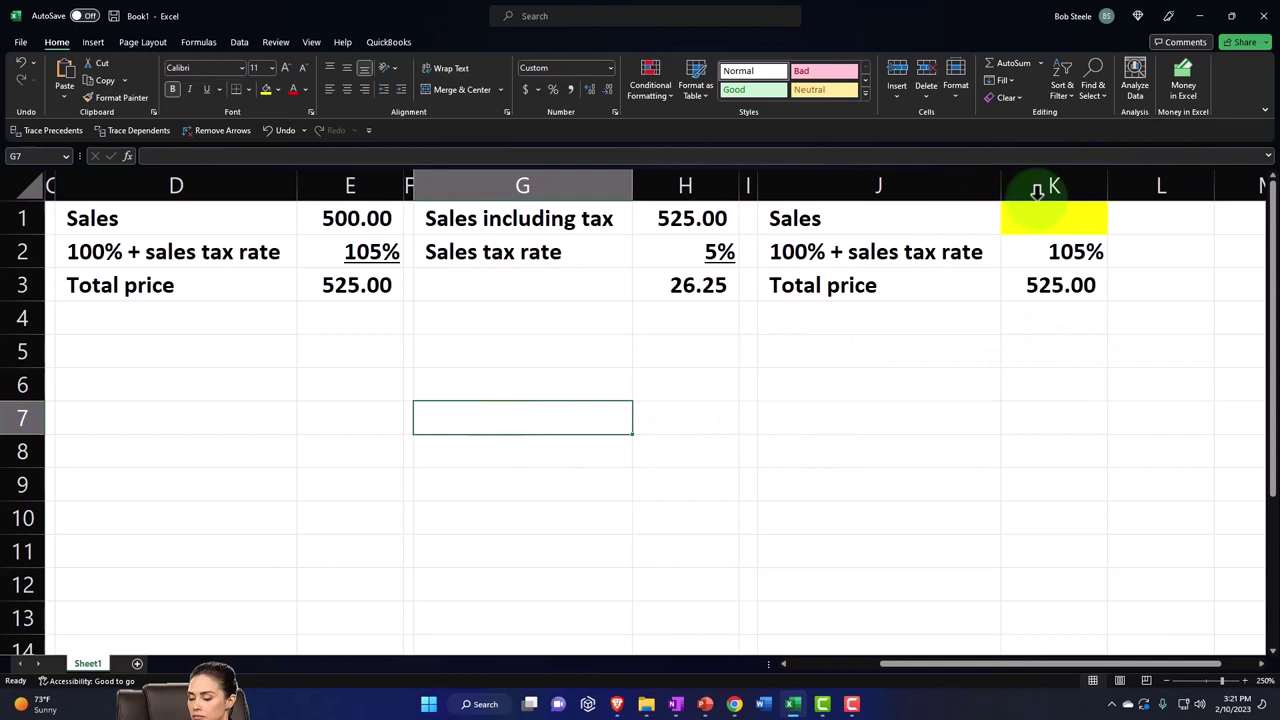
click(1068, 221)
text(x)
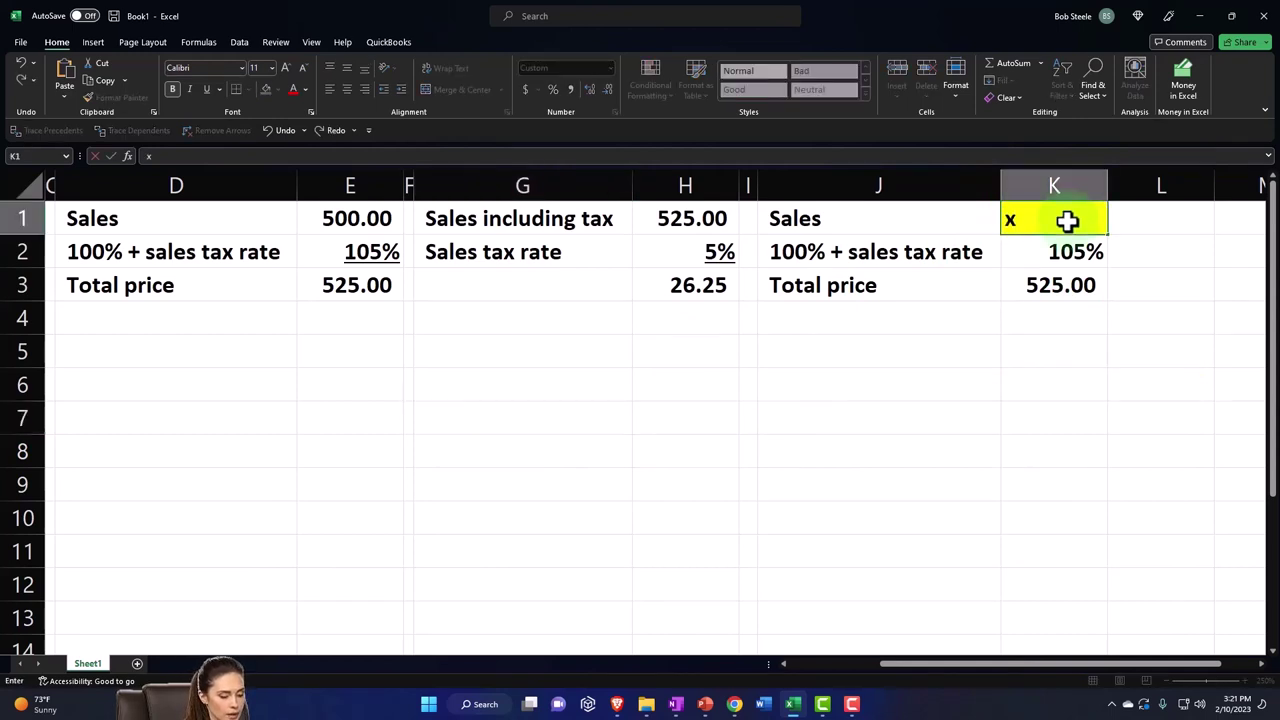
key(Return)
Write the algebraic equation x*1.05=525 in cell G6.
key(Return)
key(Down)
key(Down)
key(Down)
key(Left)
key(Left)
key(Left)
key(Left)
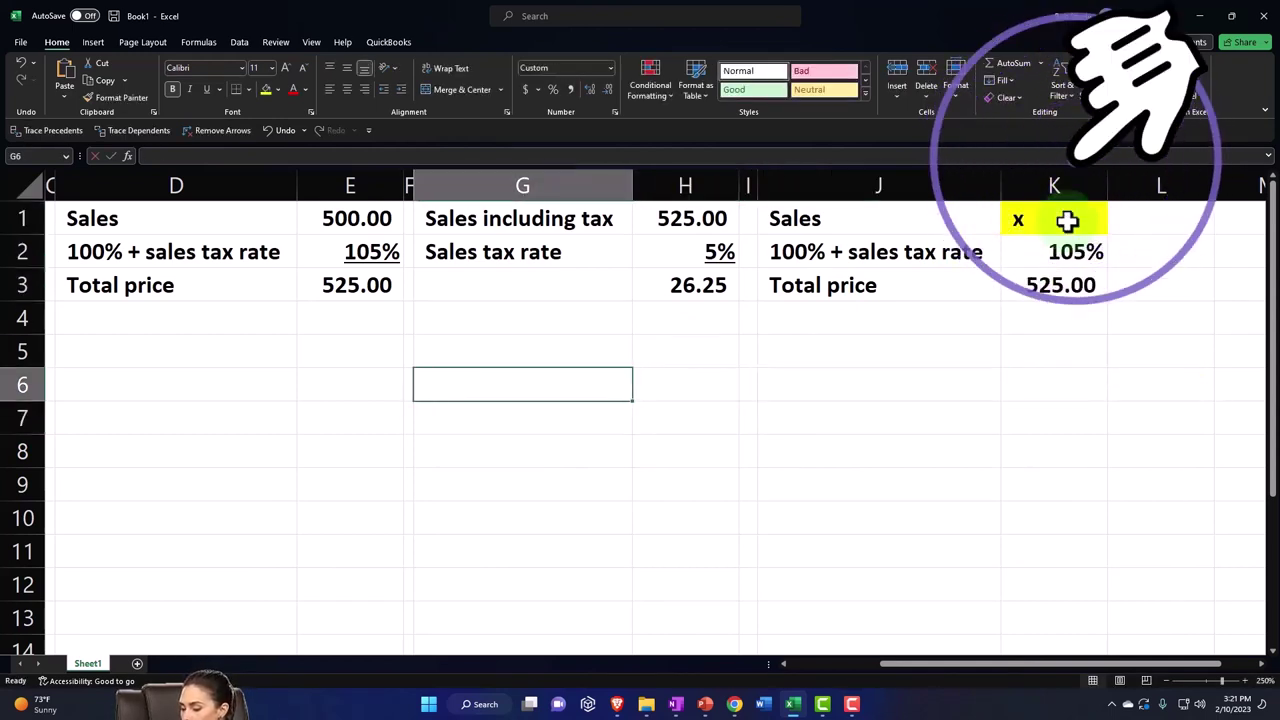
text(x*1.05=525)
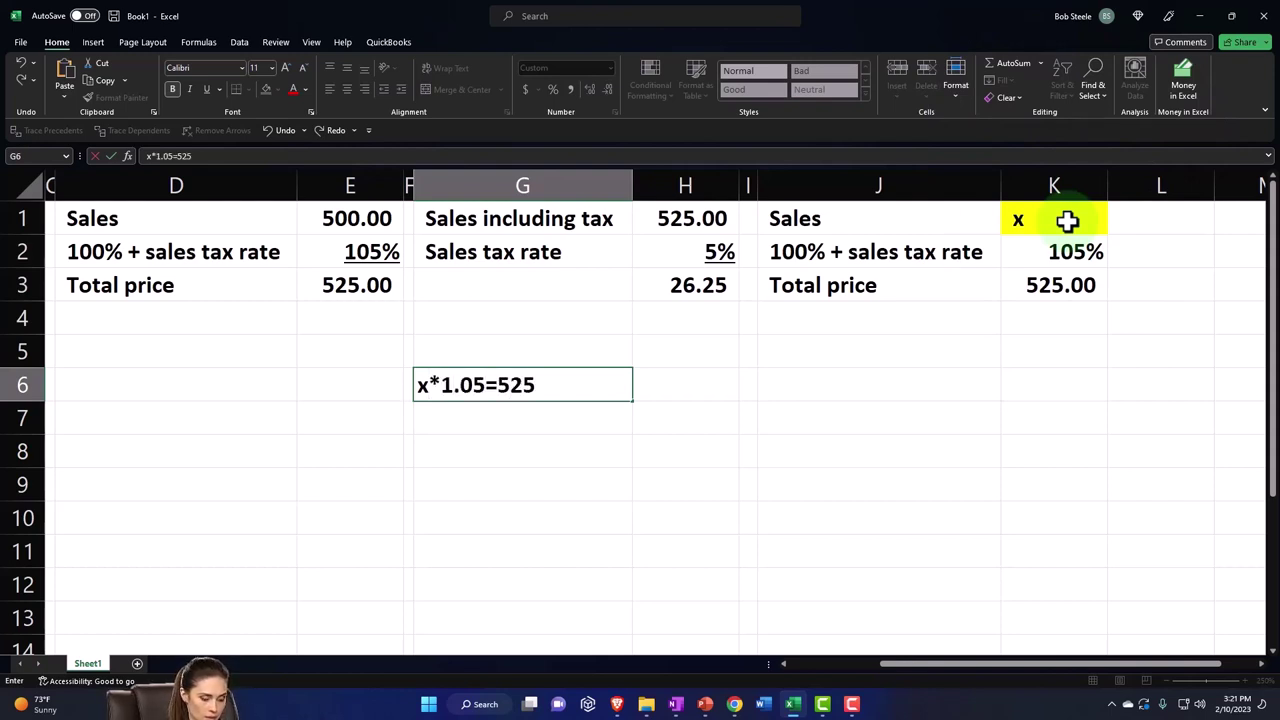
key(Return)
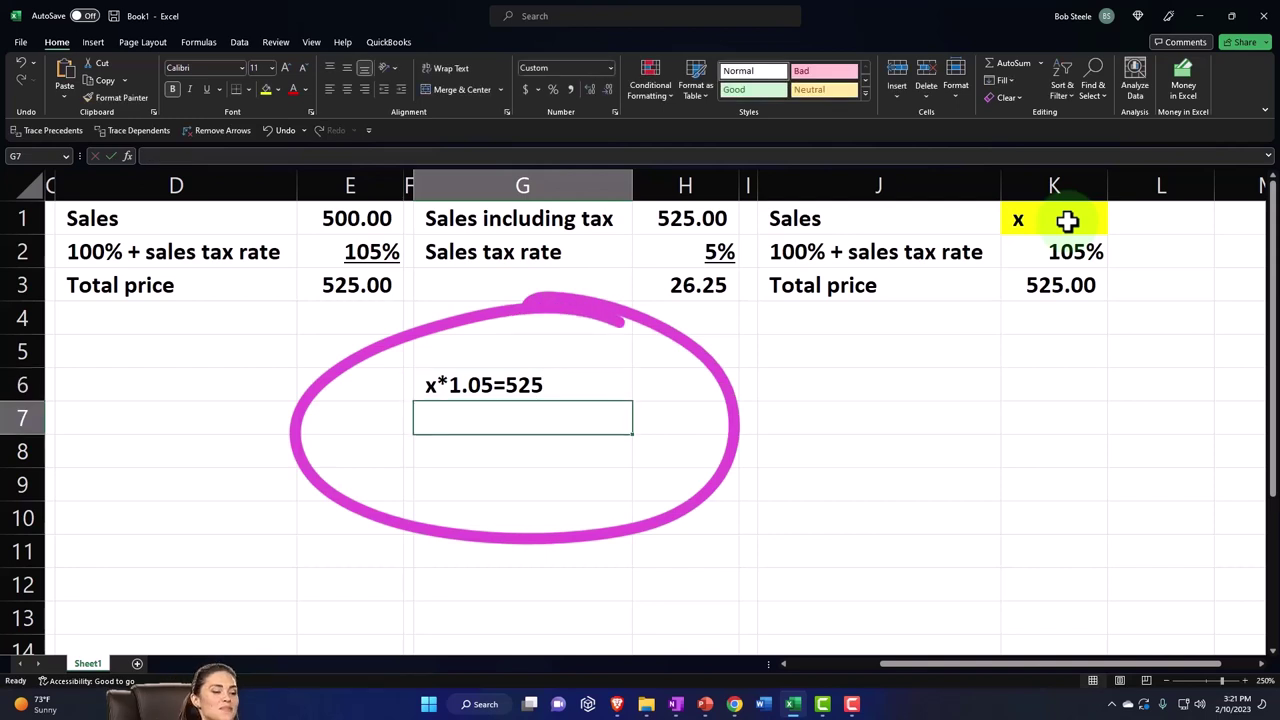
Clear cell K1 and calculate the pre-tax sales there by dividing total price by rate with =K3/K2.
click(1067, 221)
key(Delete)
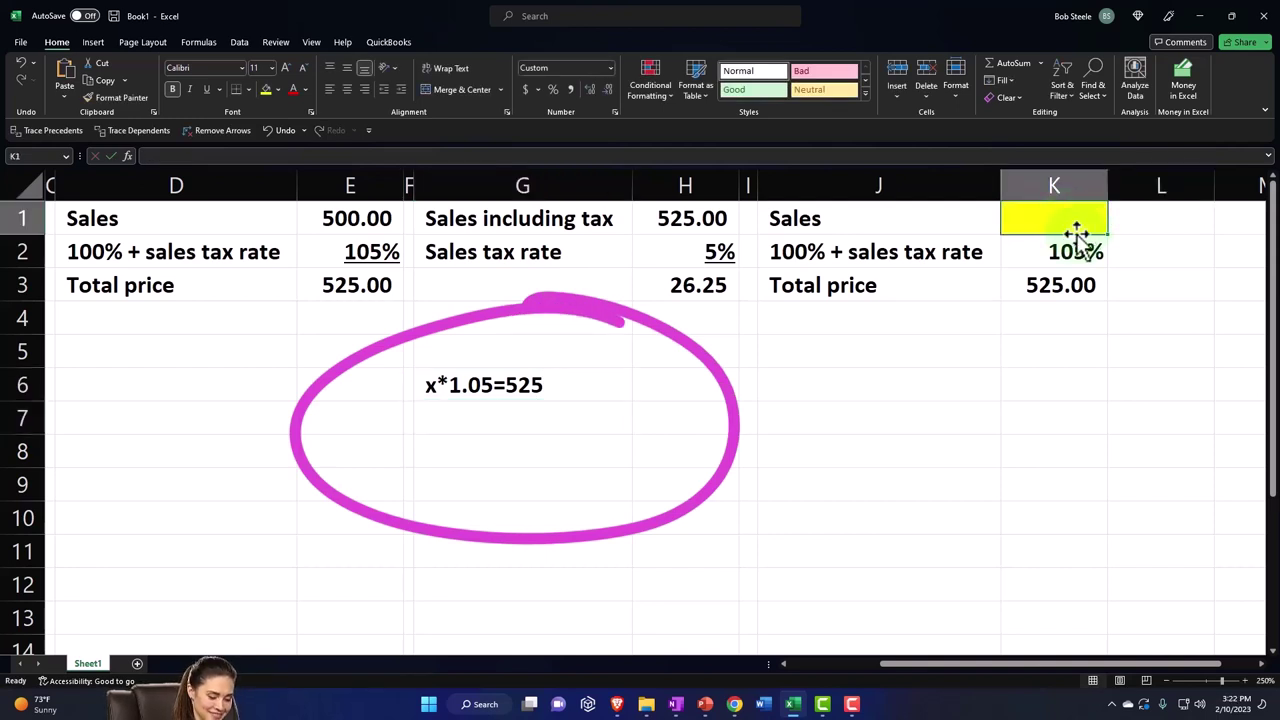
text(=)
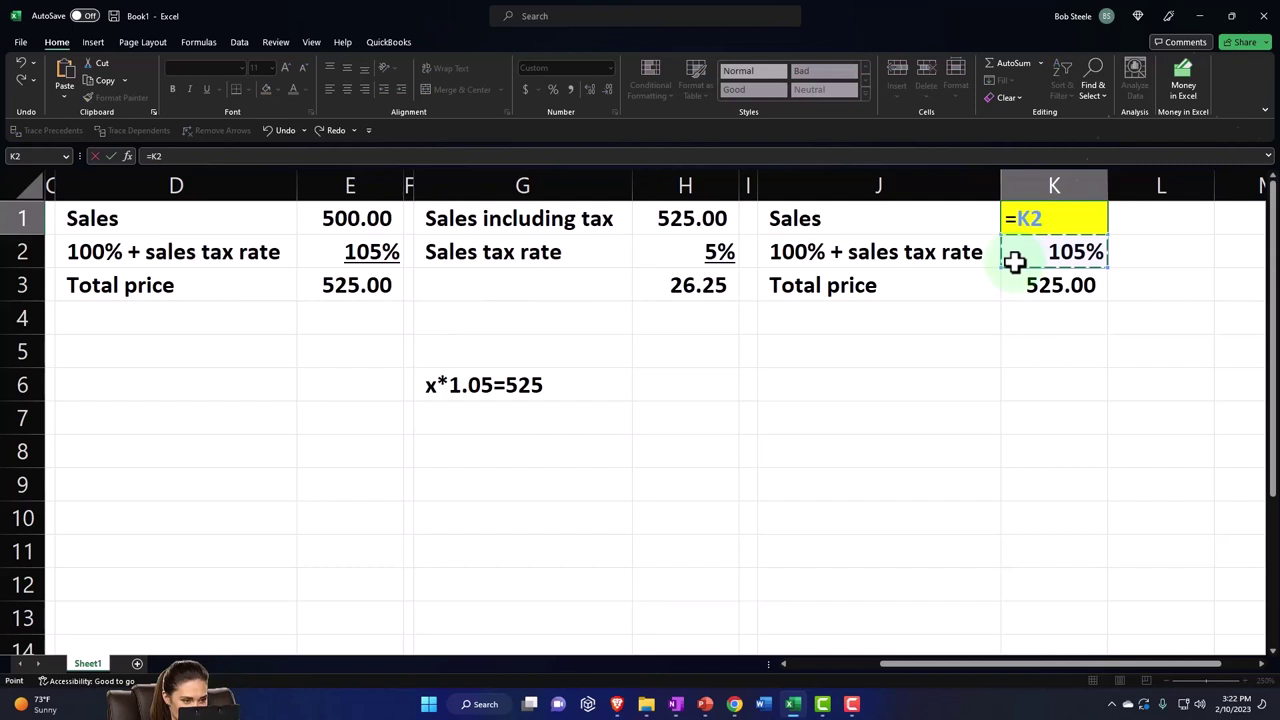
key(Down)
text(/)
click(1015, 262)
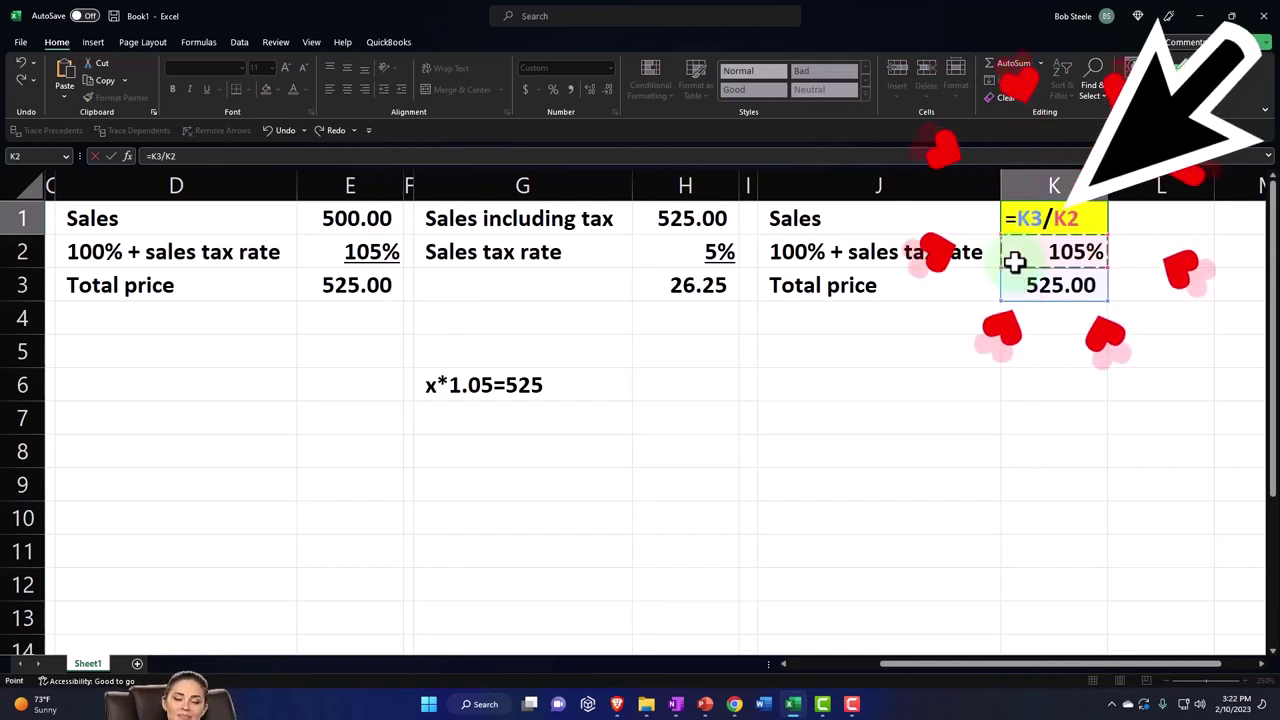
key(Return)
Link cell L1 to the sales amount in K1 and cell L2 to the combined tax rate in K2.
key(Up)
key(Right)
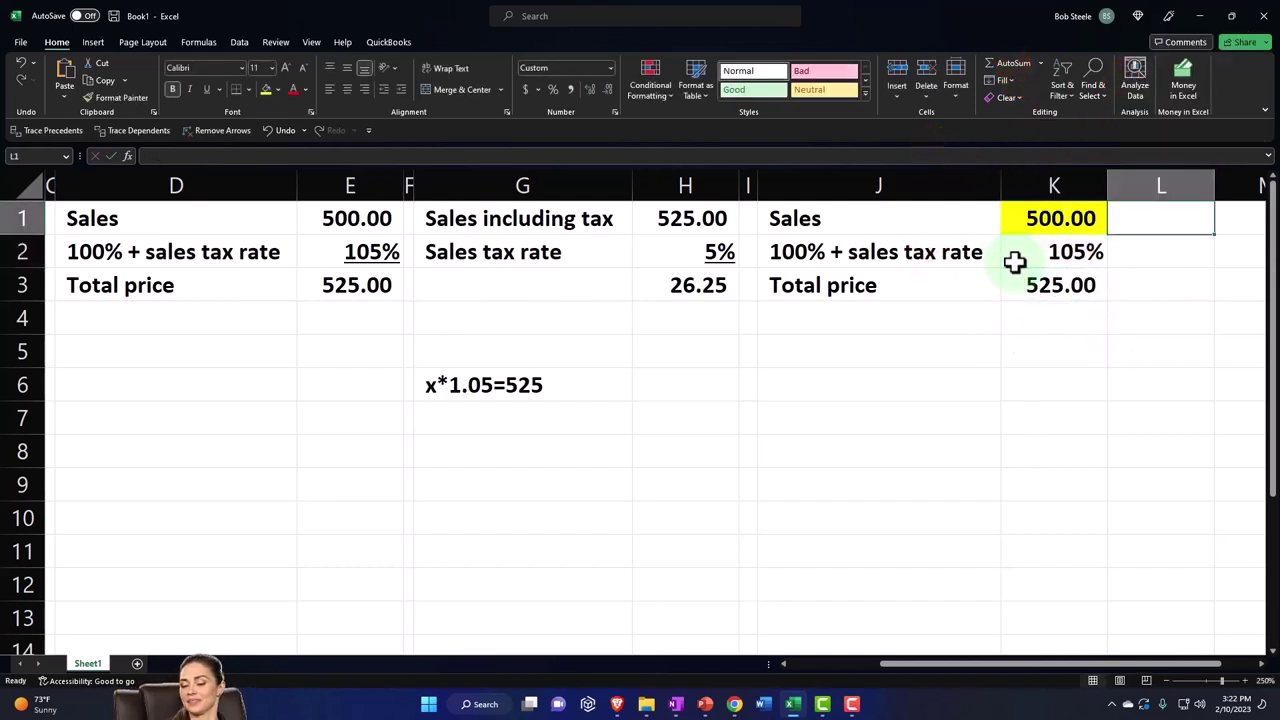
text(=)
key(Left)
key(Return)
text(+)
key(Left)
key(Down)
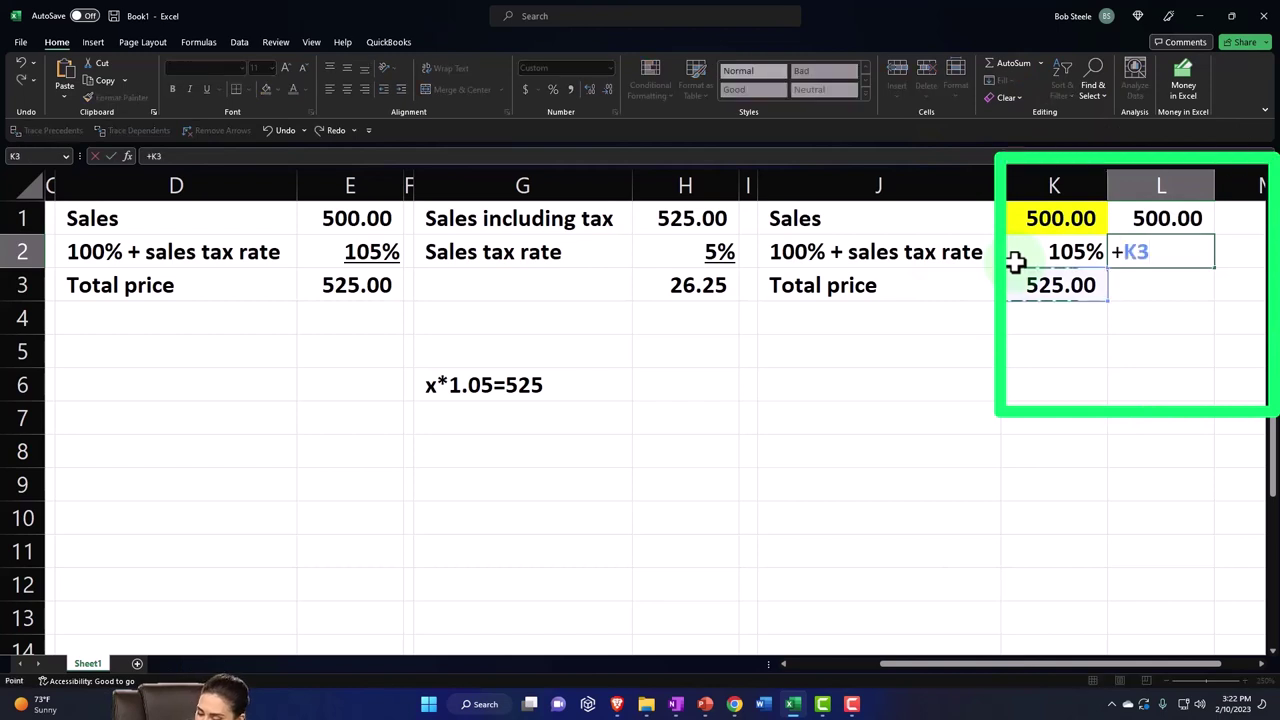
key(Return)
Calculate the total price in cell L3 by multiplying the sales amount in L1 by the rate in L2.
text(+)
key(Up)
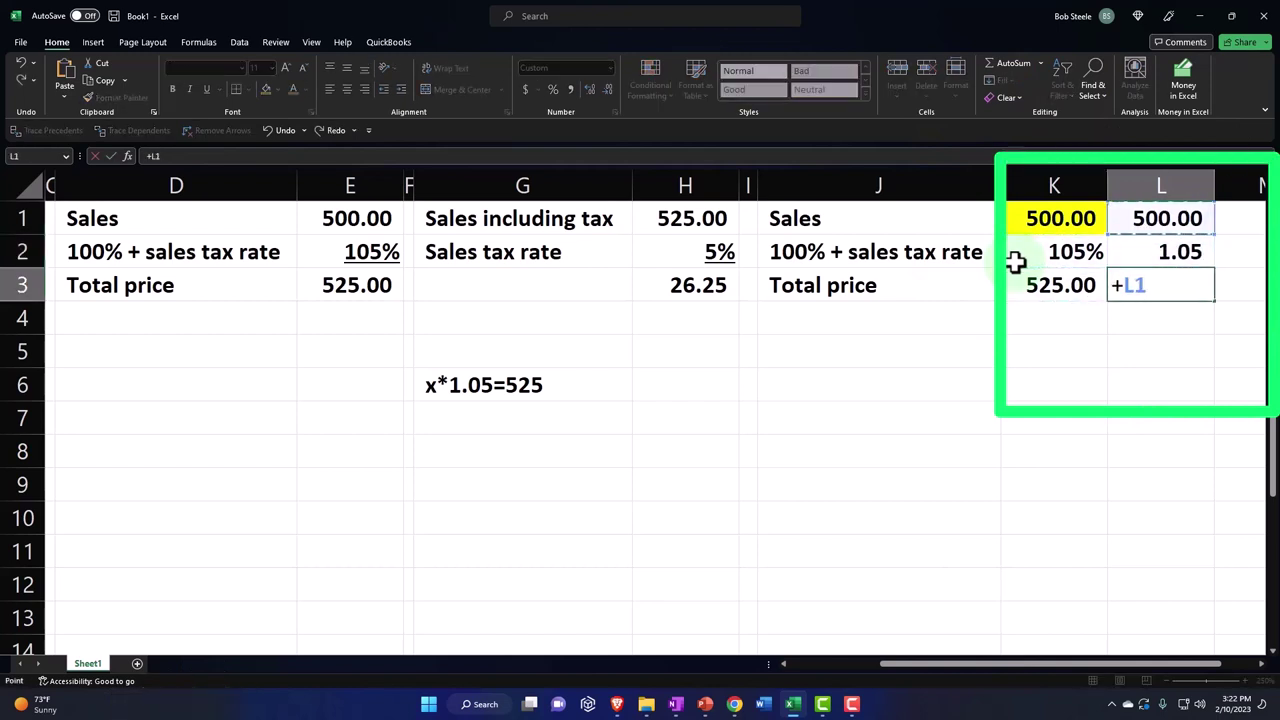
key(Return)
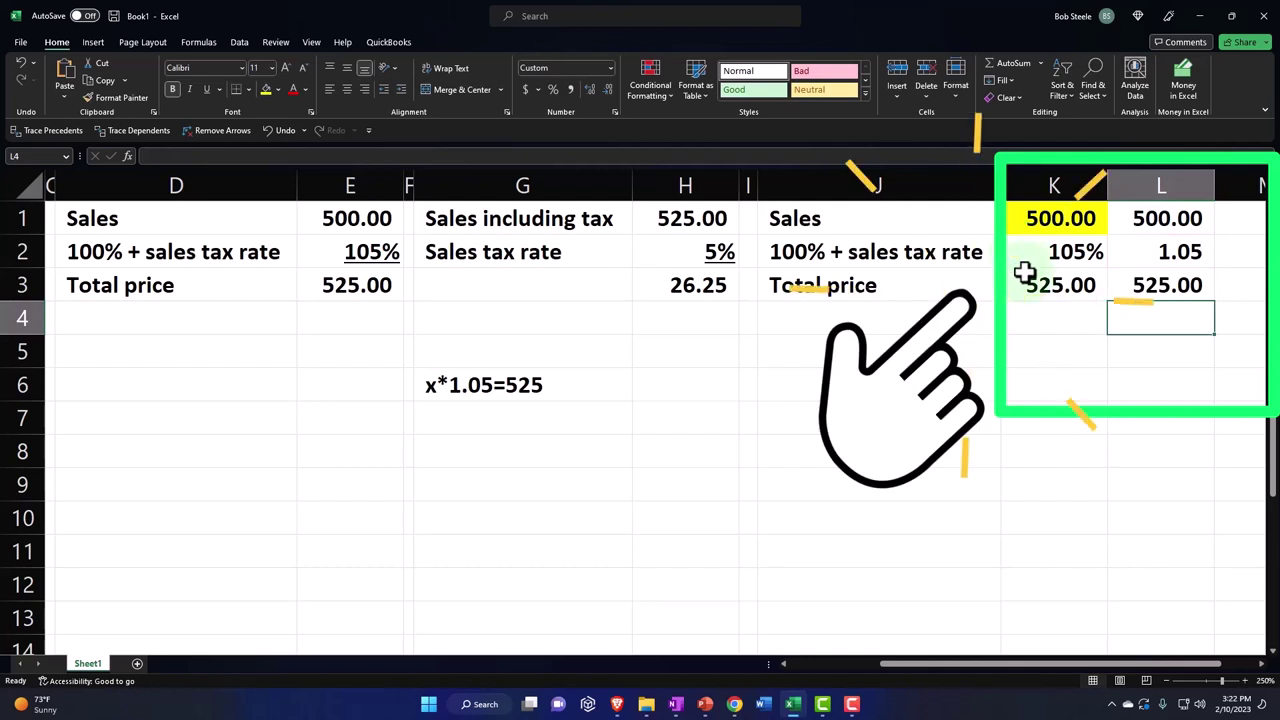
Calculate the sales tax difference in cell L4 with =L1-L3.
text(=)
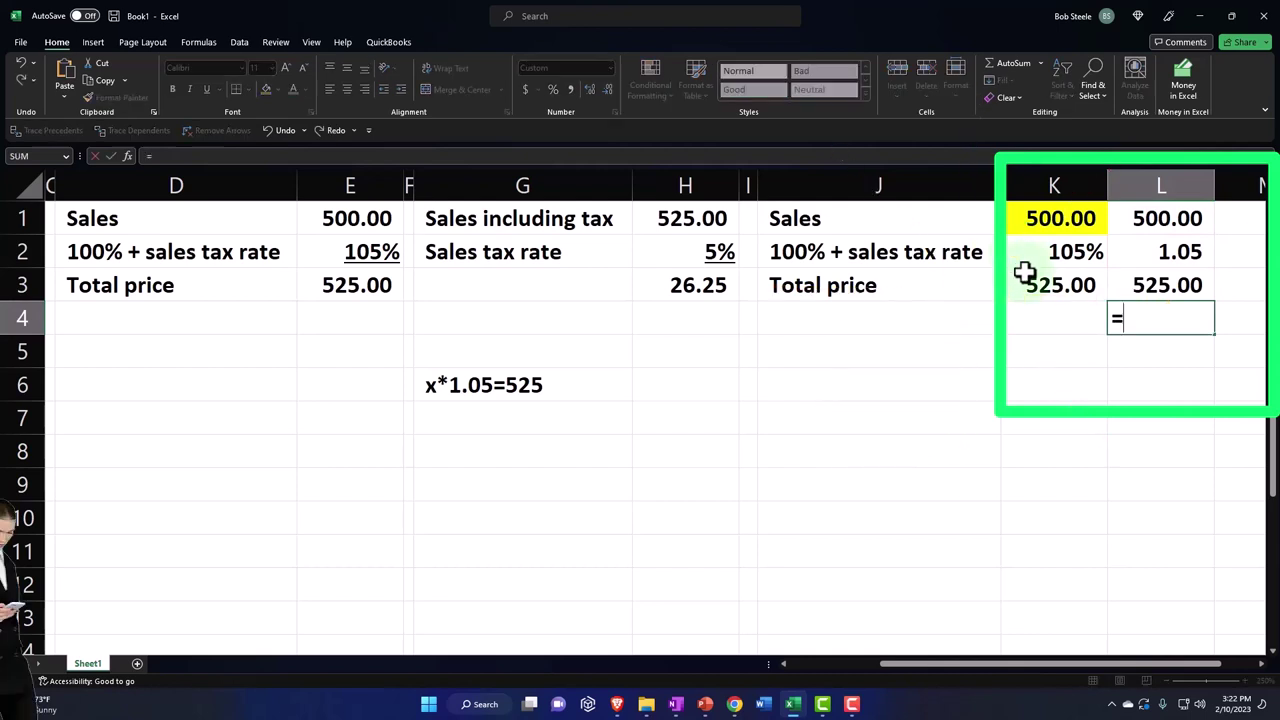
key(Up)
key(Up)
key(Up)
text(-)
key(Up)
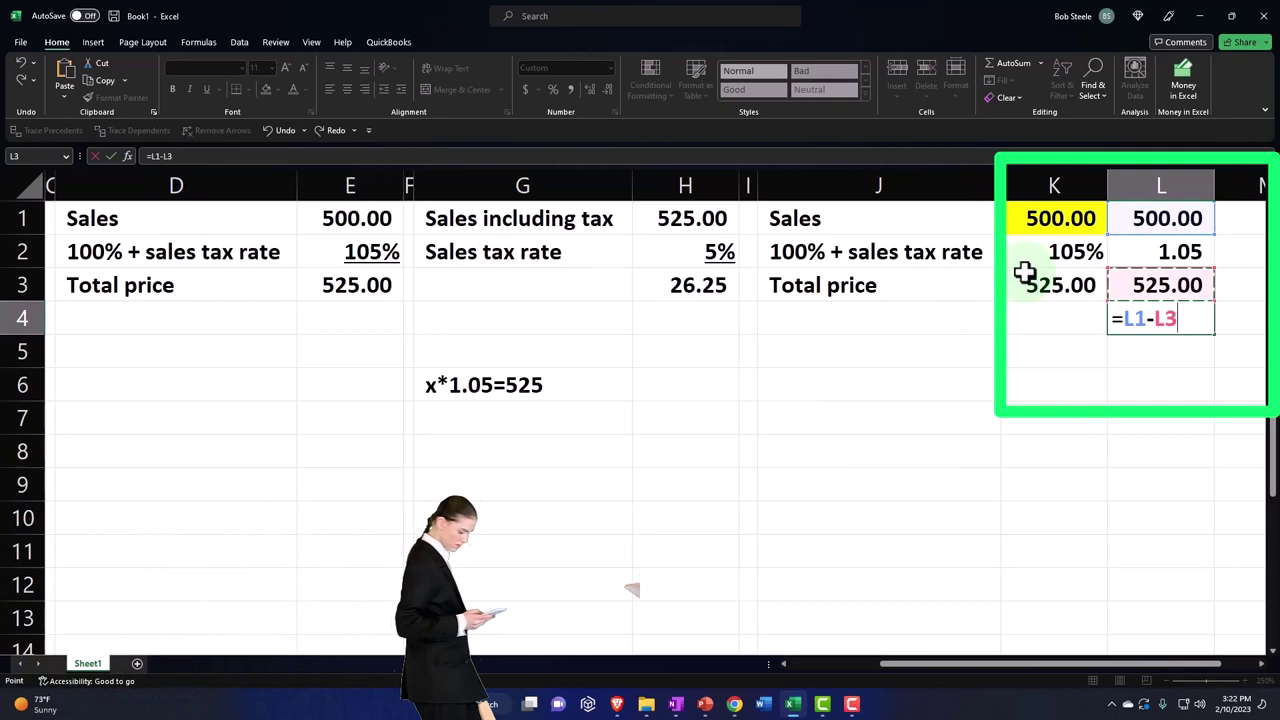
key(Return)
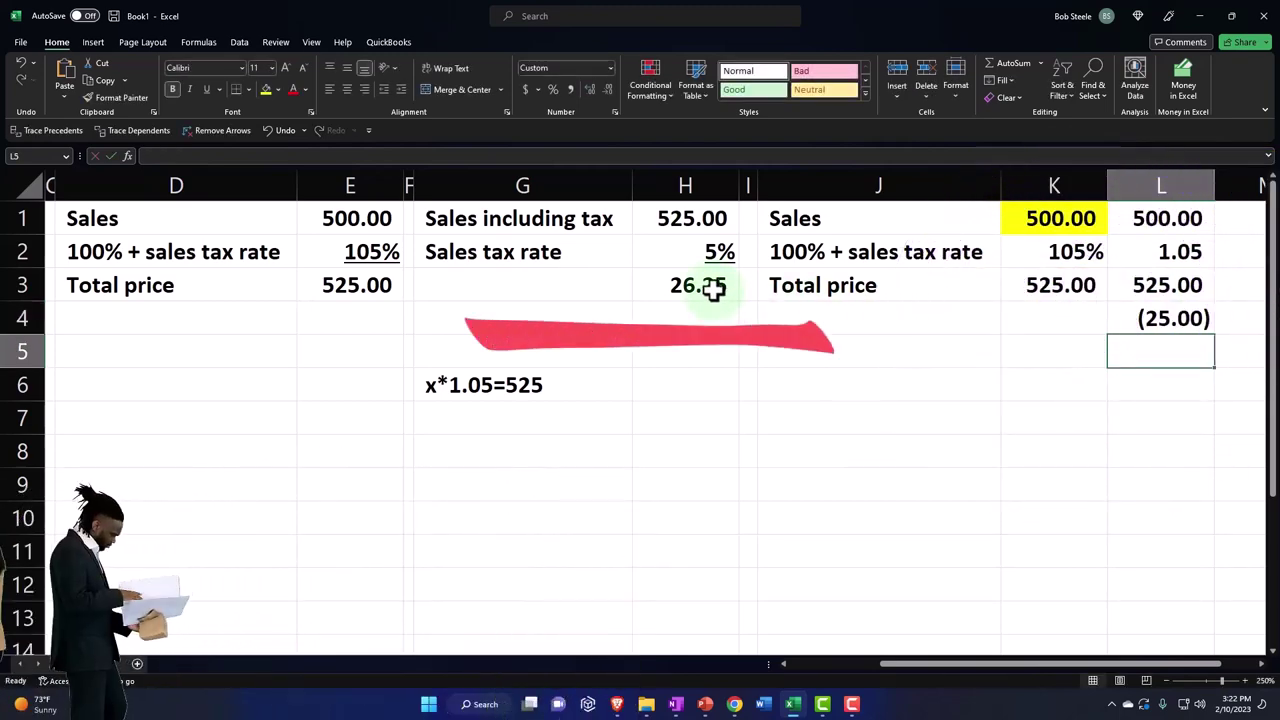
Start a journal entry in row 7 with the account Cash in J7 and a 525 debit in K7.
click(837, 417)
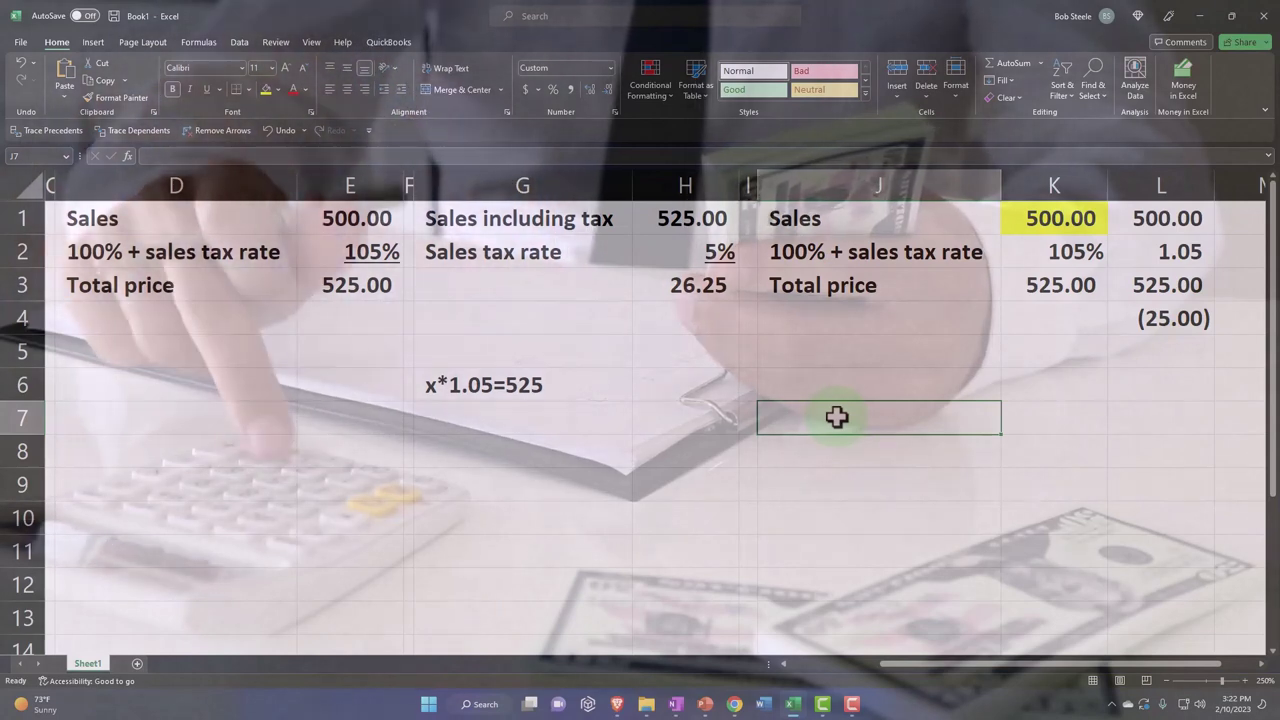
text(Cash)
key(Tab)
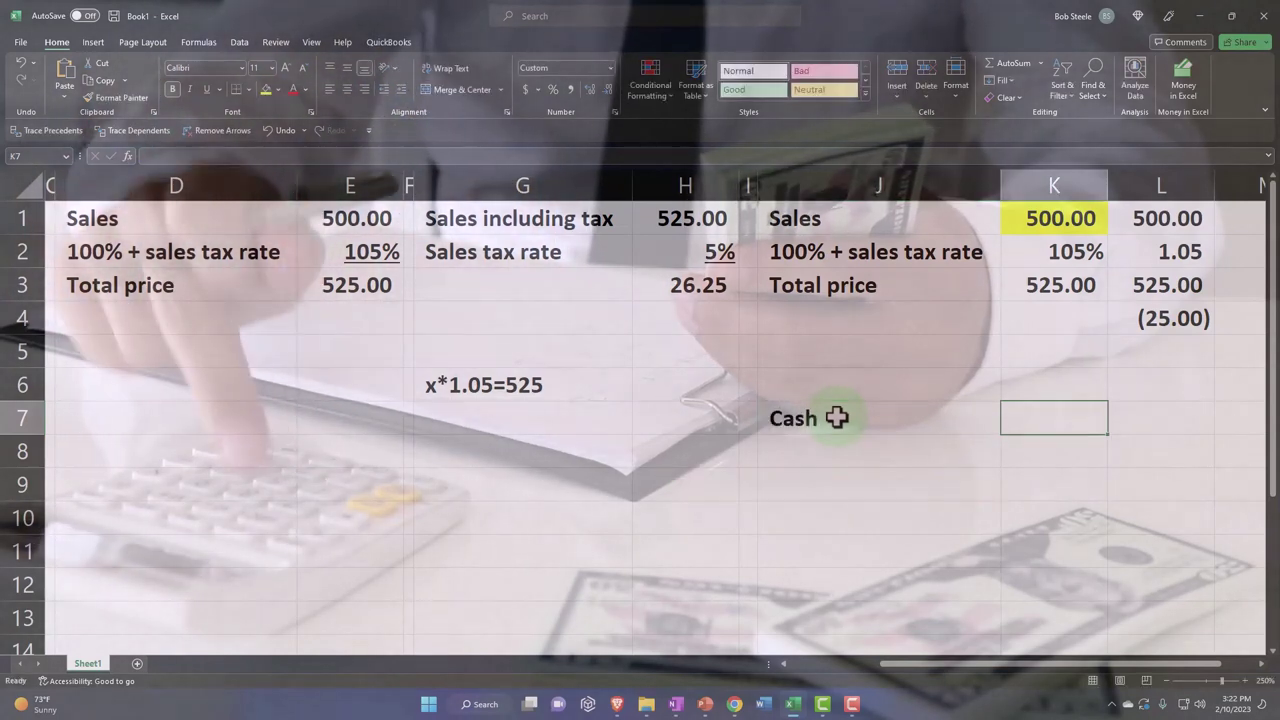
text(525)
key(Return)
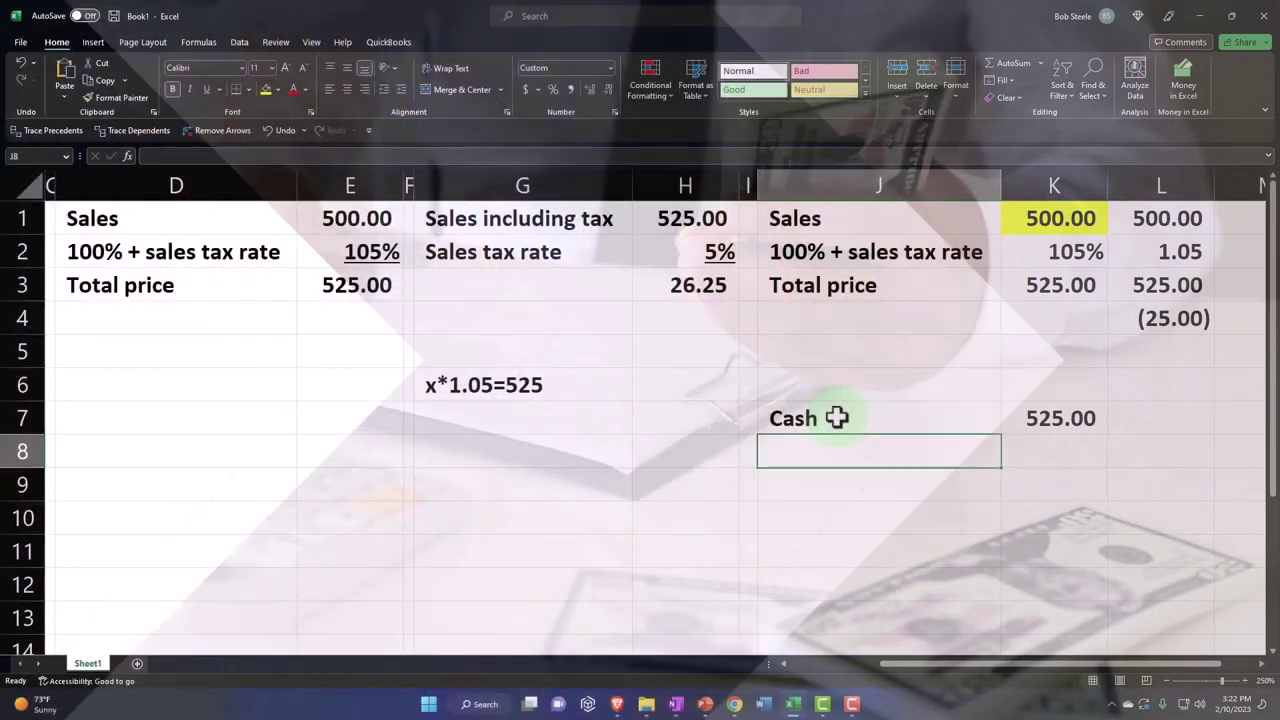
Enter the Sales account in J8 and its credit in L8 with =-K7.
text(Sale)
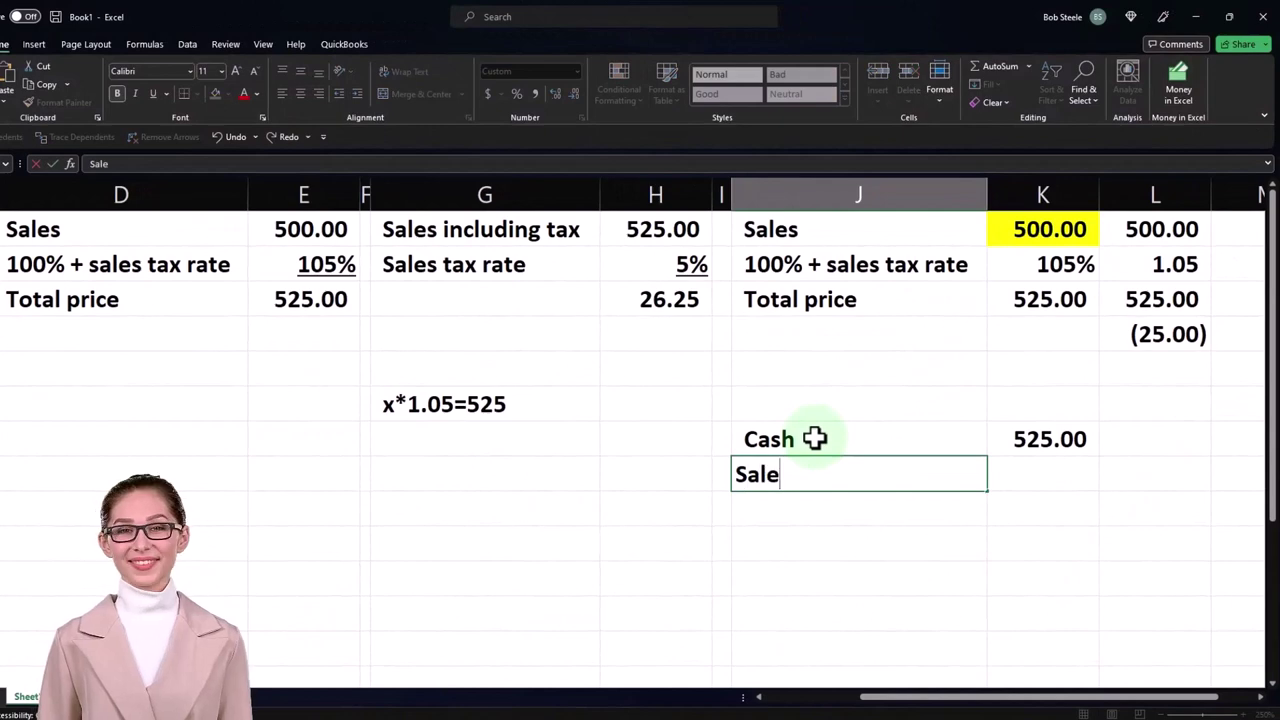
text(s)
key(Tab)
key(Tab)
text(-)
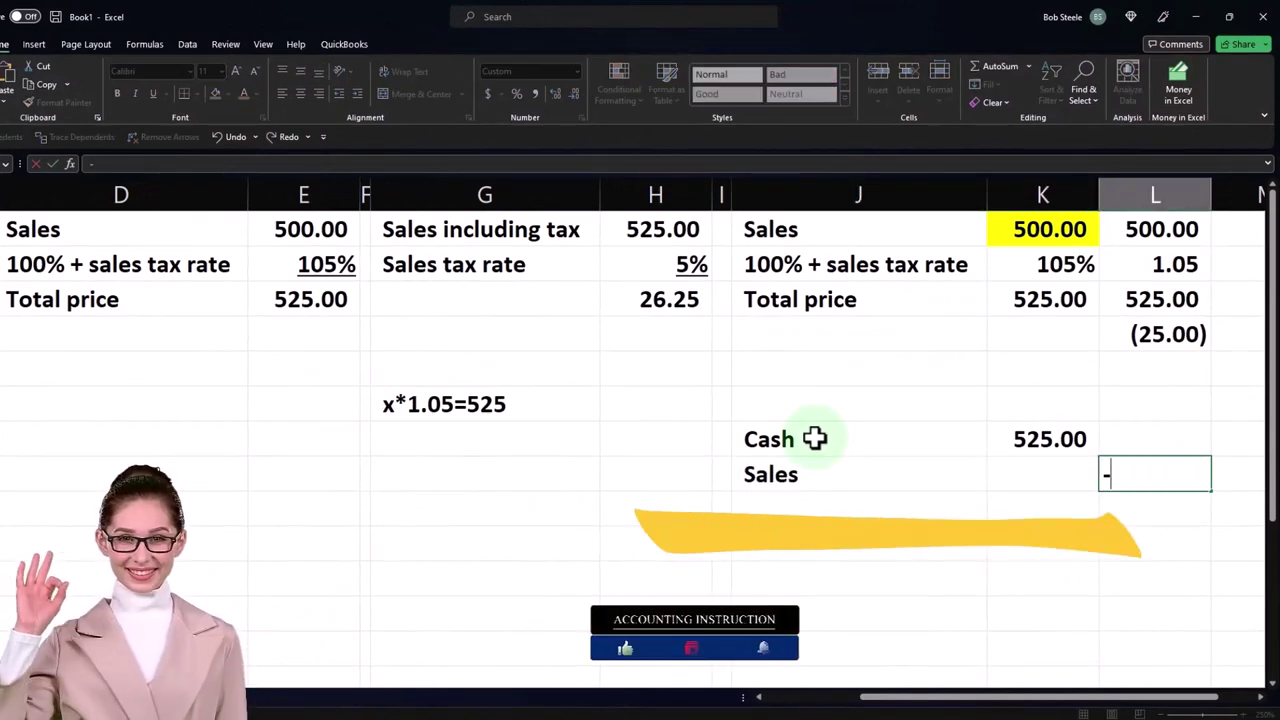
key(Return)
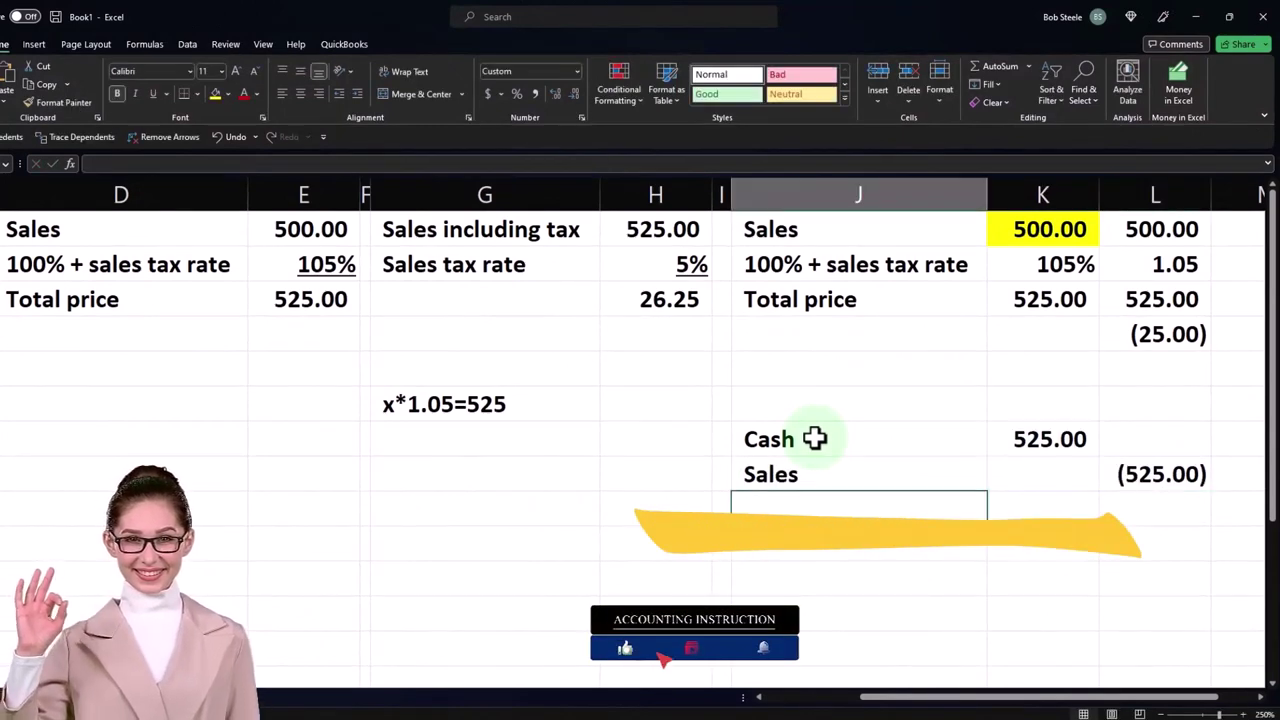
key(Up)
key(Right)
key(Right)
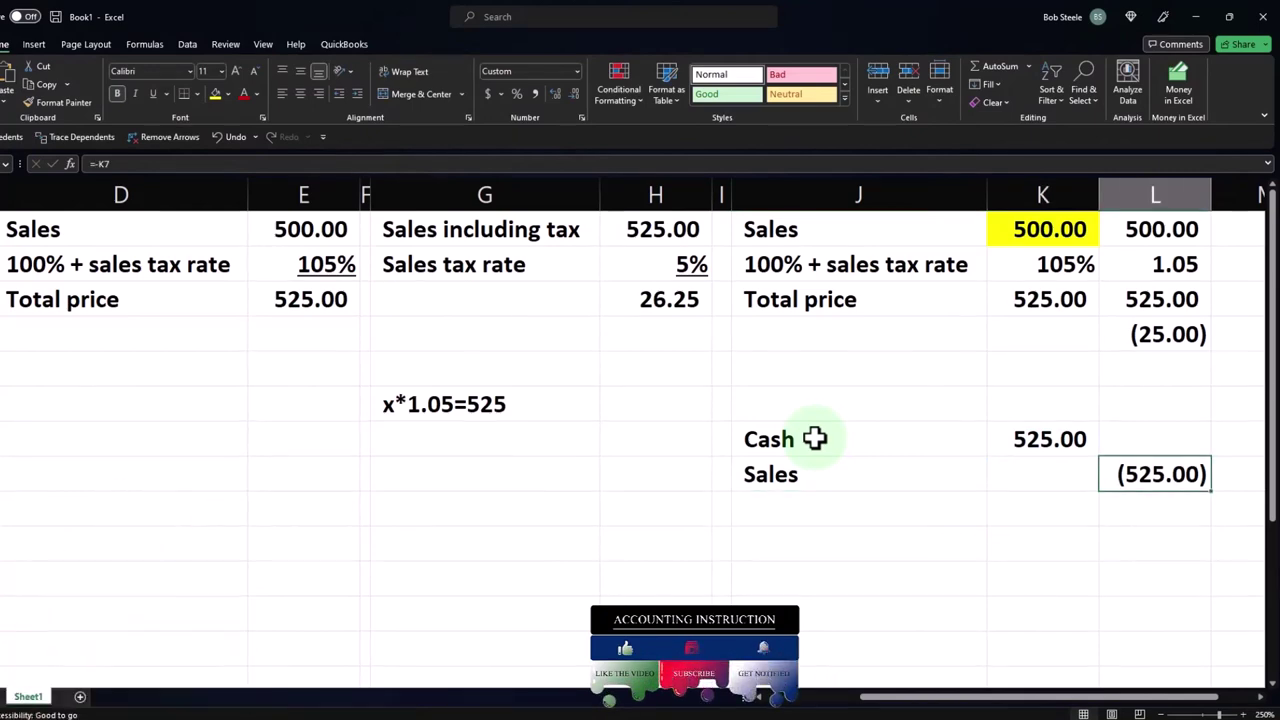
Start a second entry in row 10, linking J10 to the Sales label in J8 and debiting K10 with -L4.
key(Down)
key(Down)
key(Left)
key(Left)
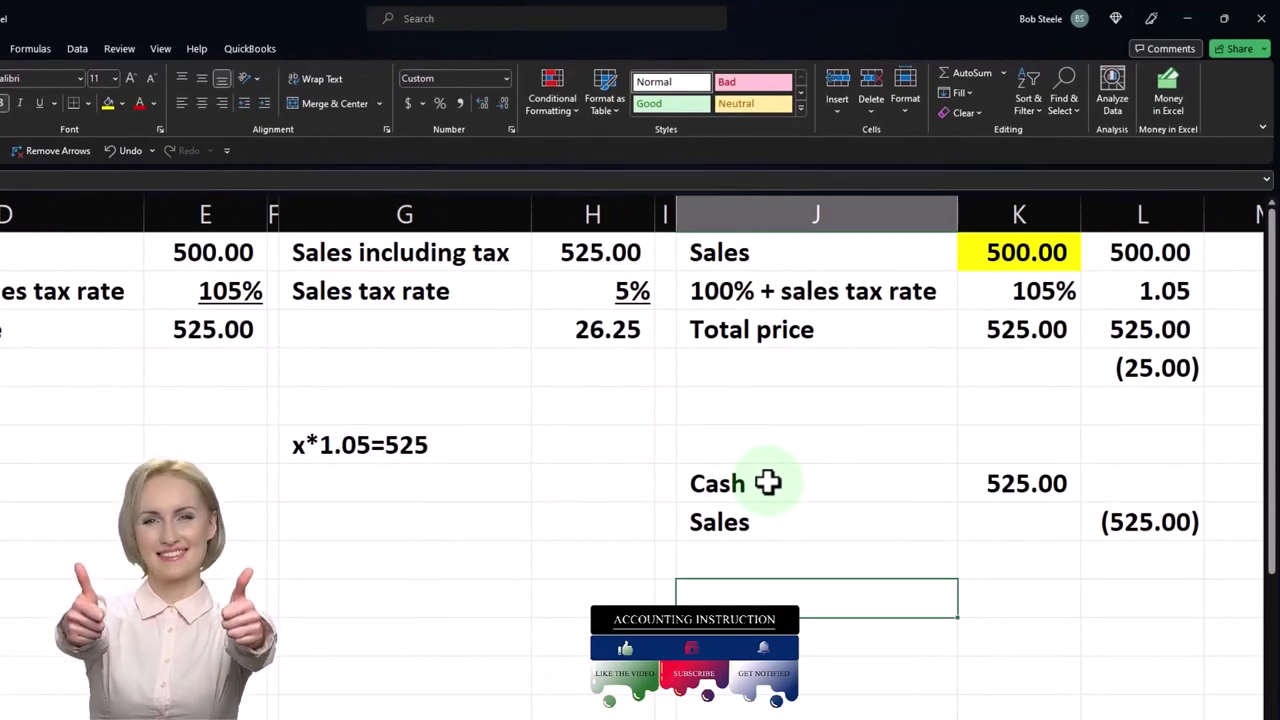
text(=)
key(Tab)
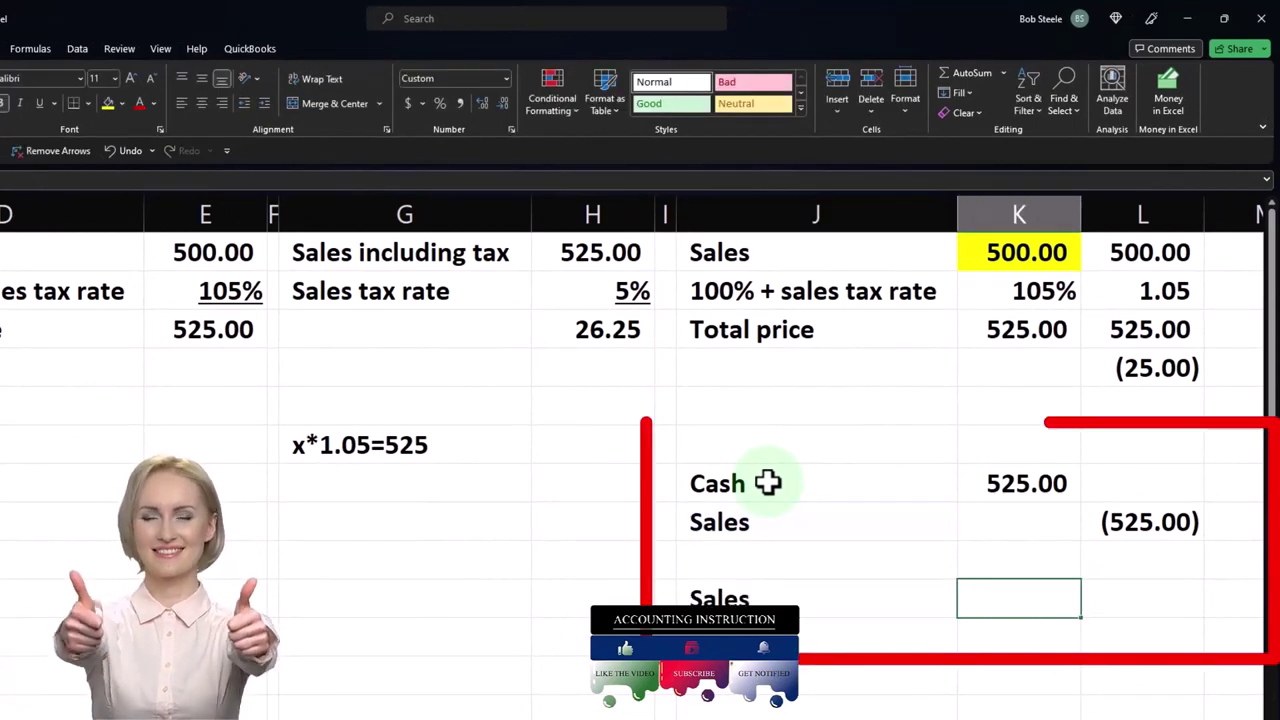
text(=)
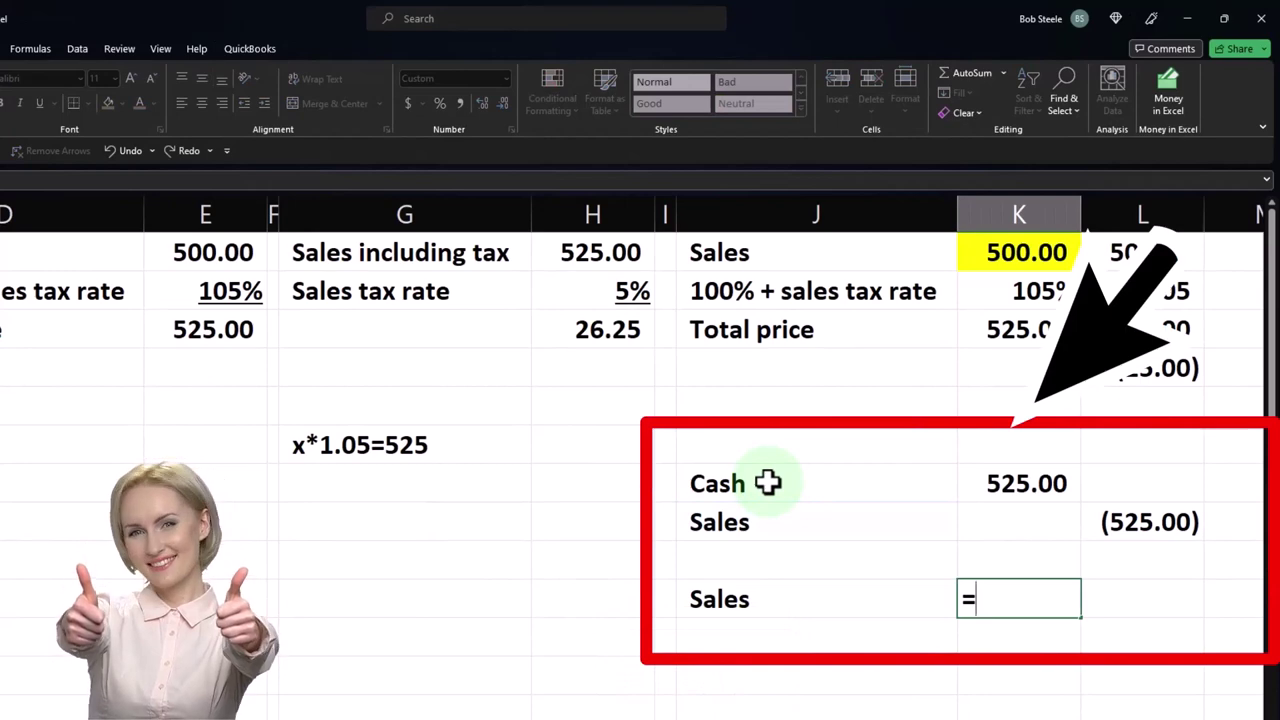
key(BackSpace)
key(BackSpace)
key(BackSpace)
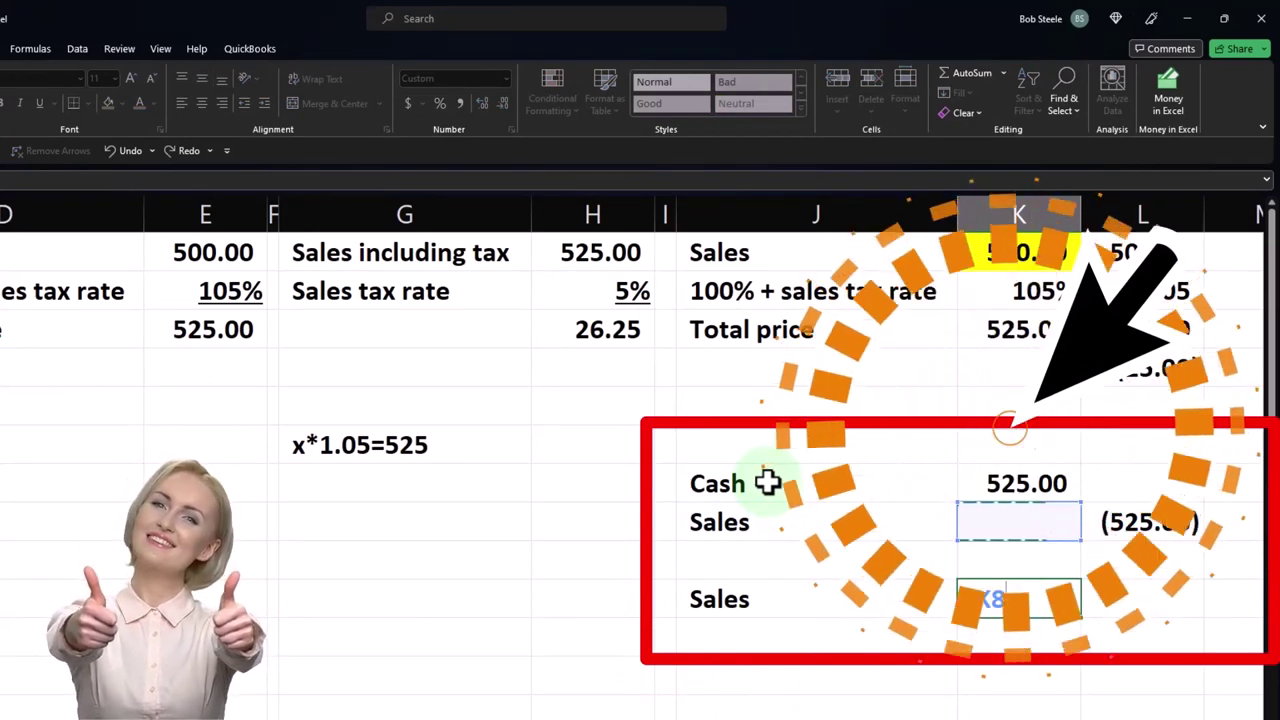
text(-L4)
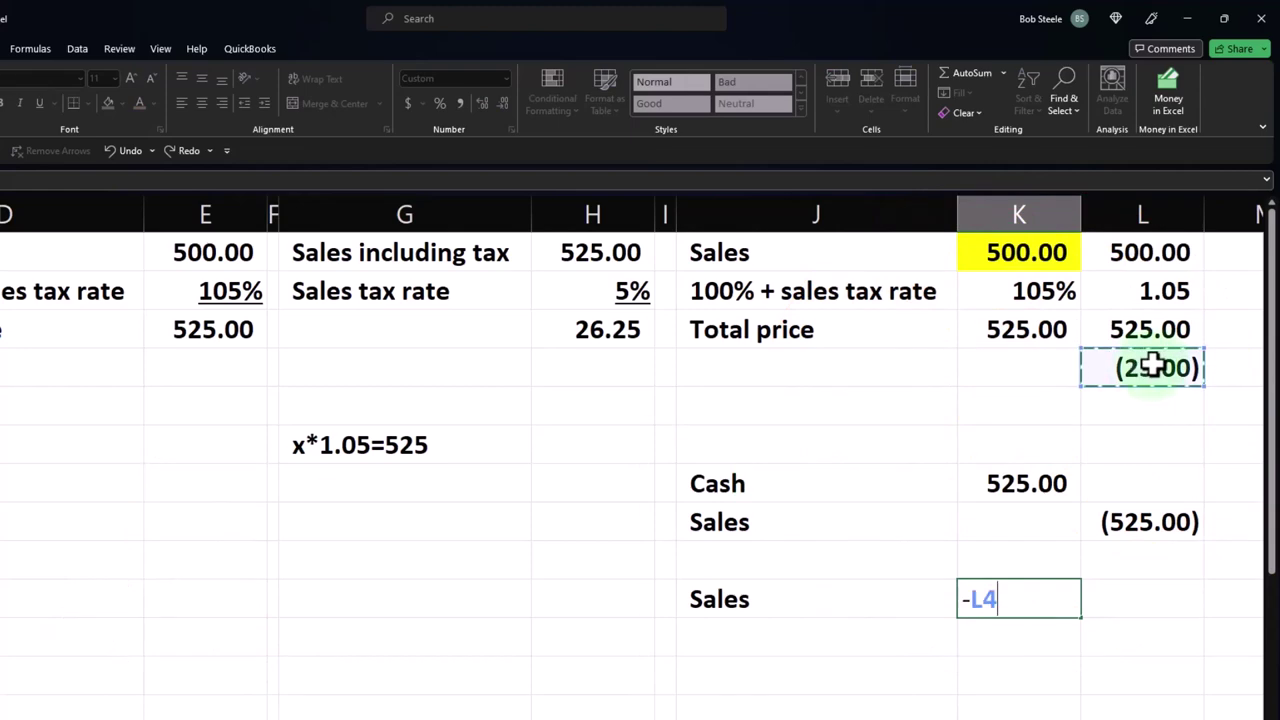
key(Return)
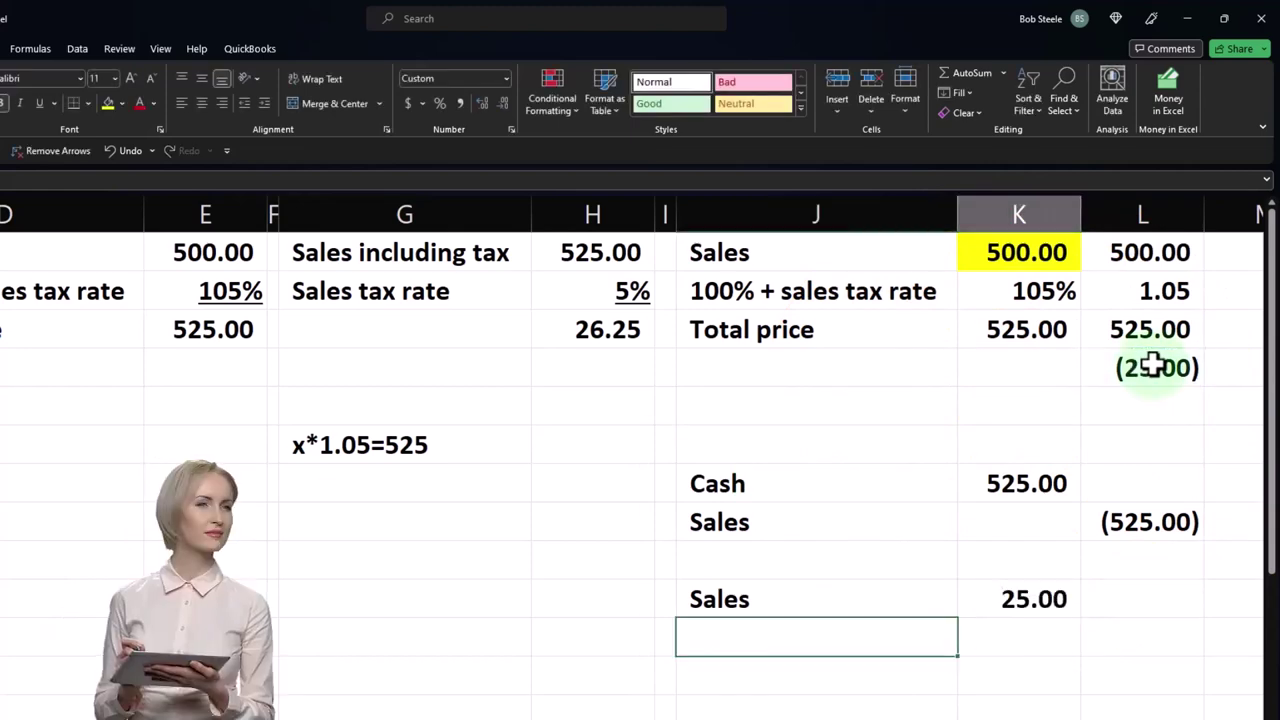
Complete the second entry in row 11 with the account Cash in J11 and the negative of K10 in L11.
key(Tab)
key(Tab)
text(-)
key(Return)
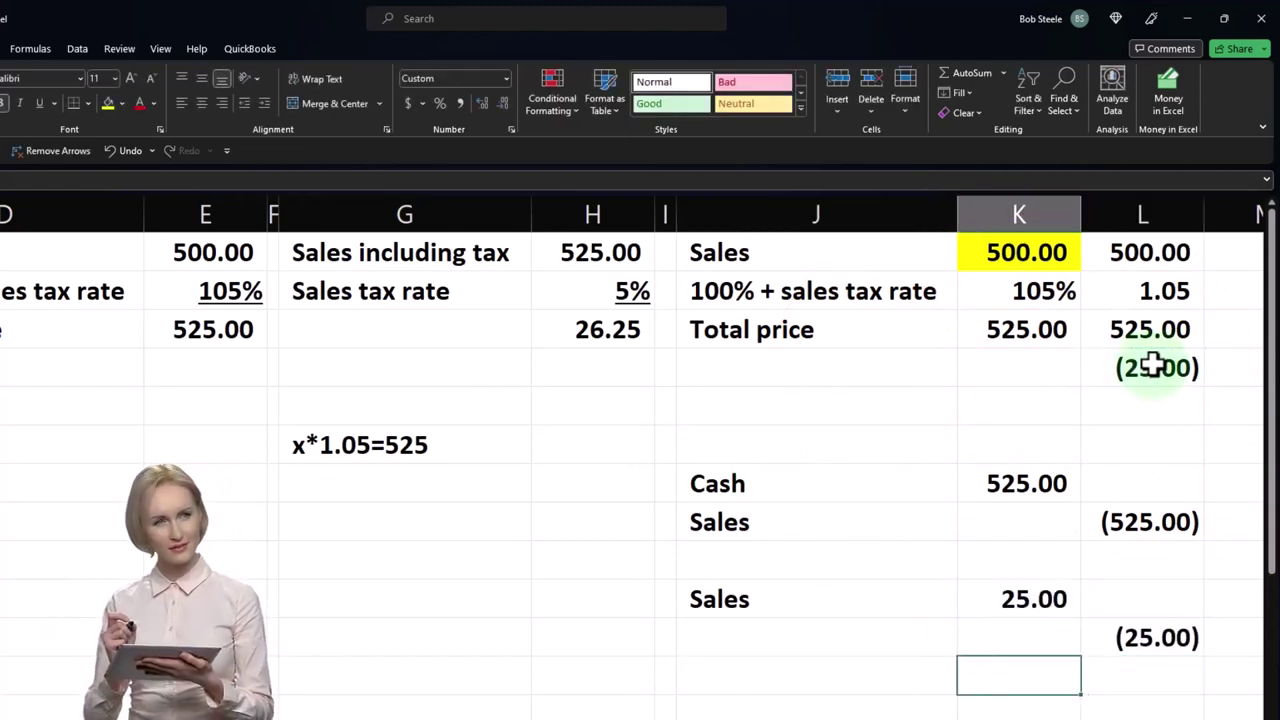
key(Left)
key(Up)
text(Cash)
key(Return)
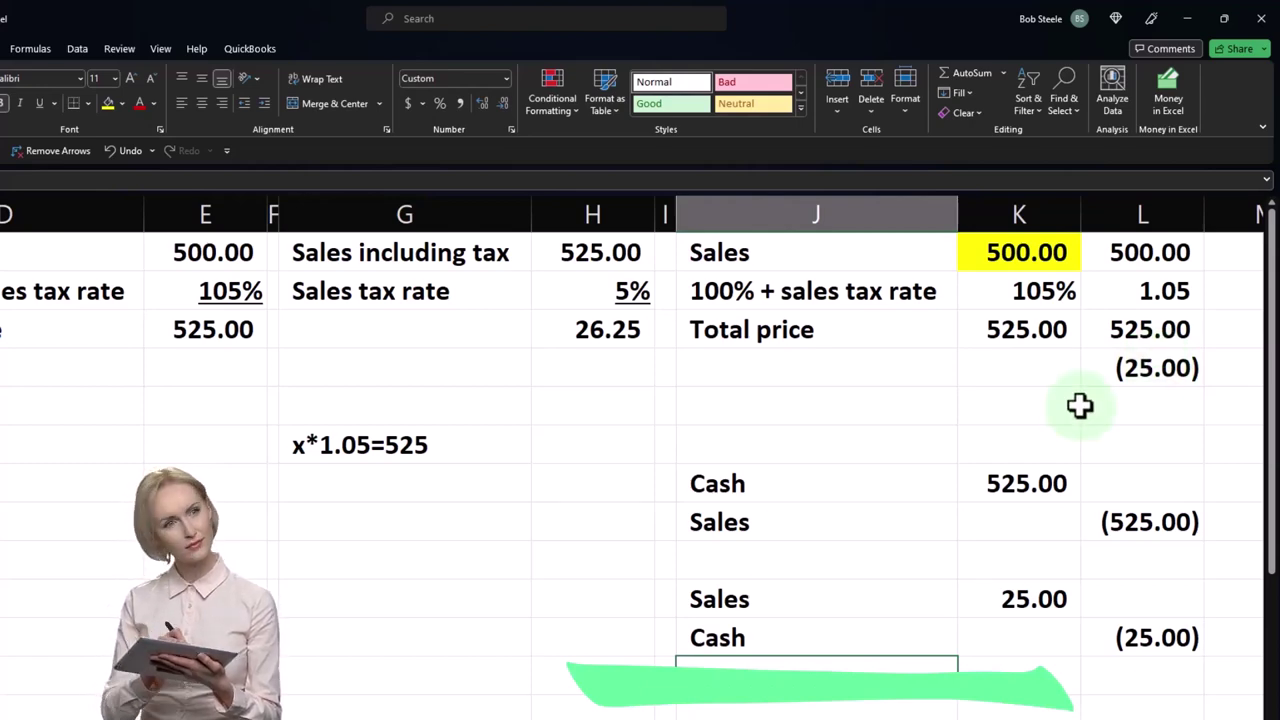
Calculate net sales in cell L13 by adding the Sales credit in L8 and the Sales debit in K10.
click(1117, 708)
text(+)
key(Up)
key(Up)
key(Up)
key(Up)
key(Up)
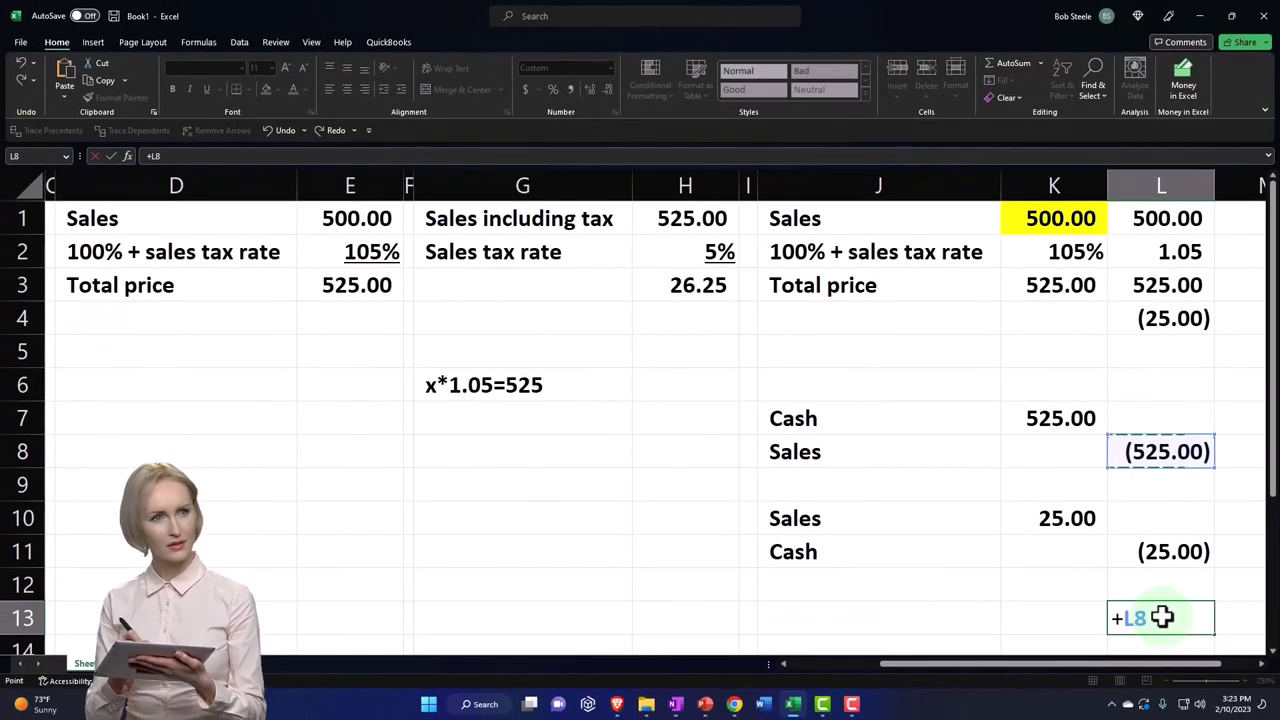
text(+)
key(Up)
key(Up)
key(Up)
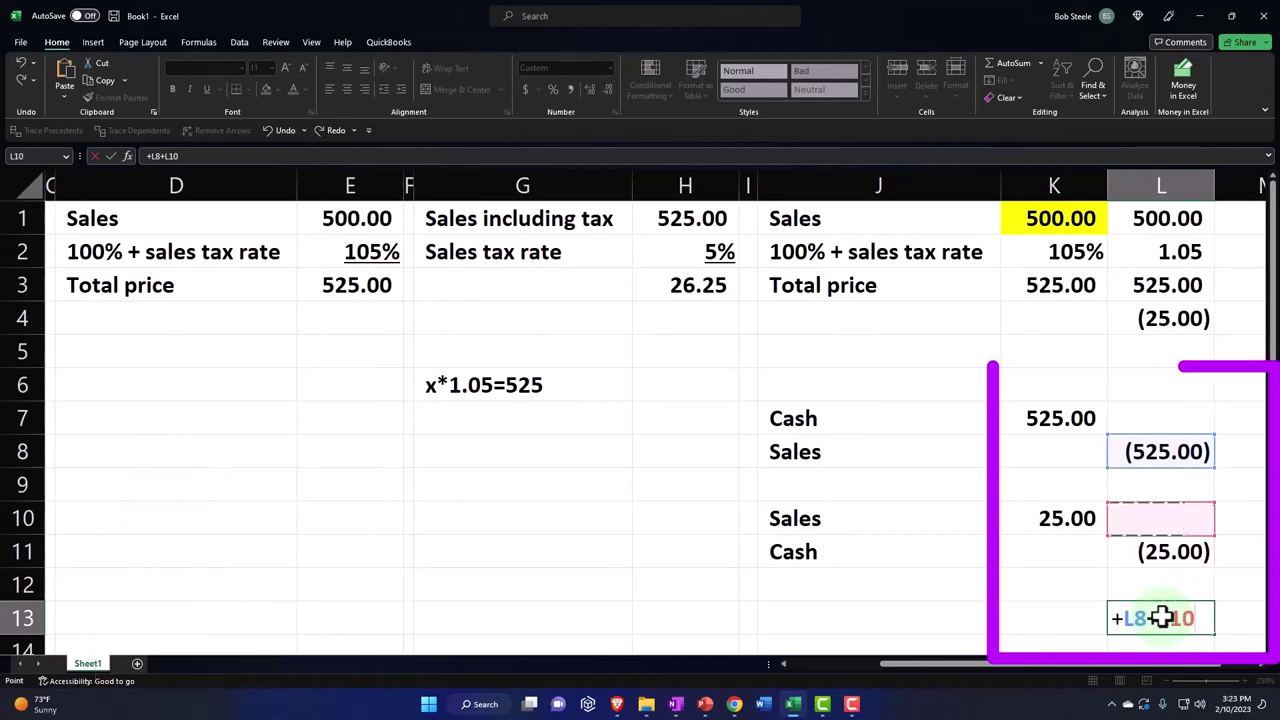
key(Return)
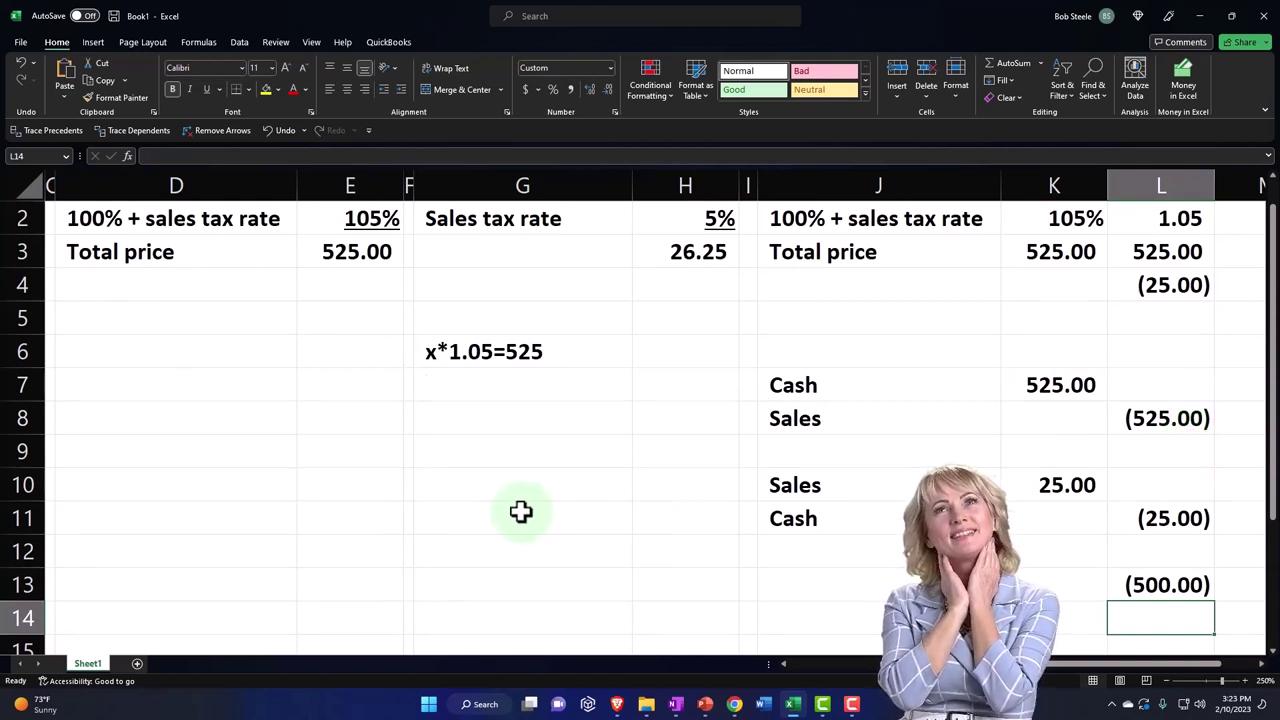
scroll(520, 511, up, 1)
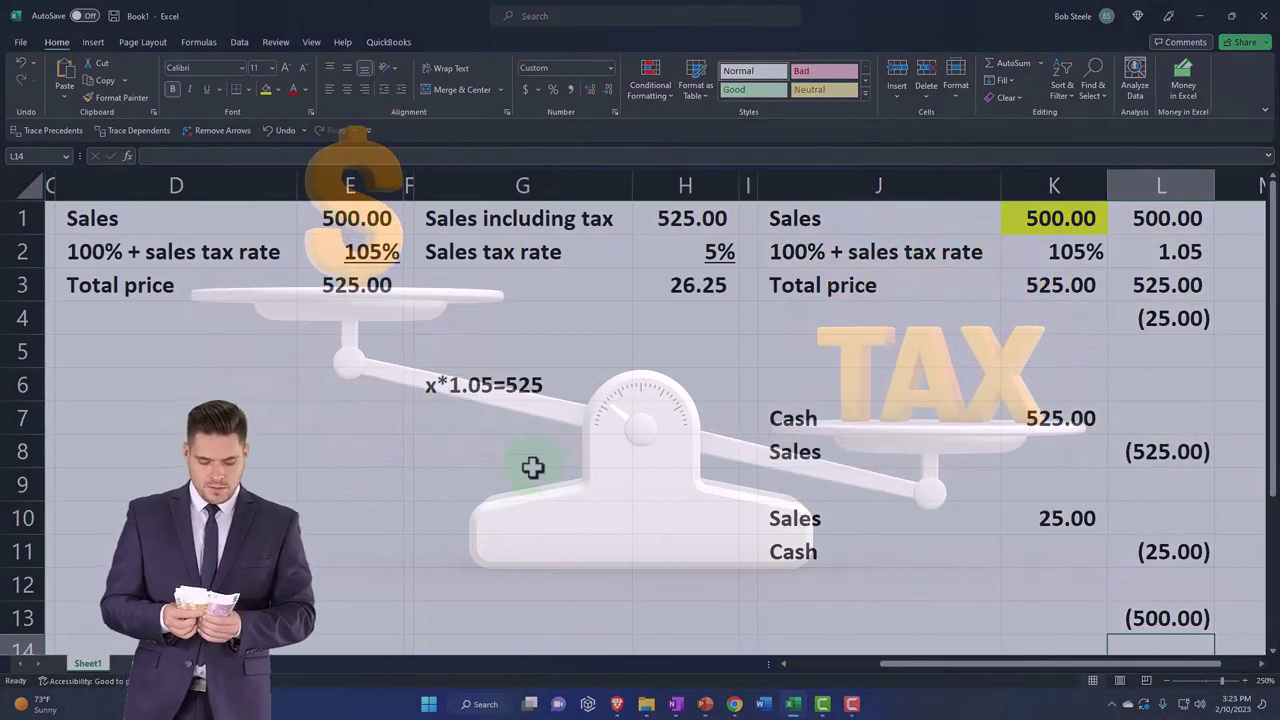
click(669, 224)
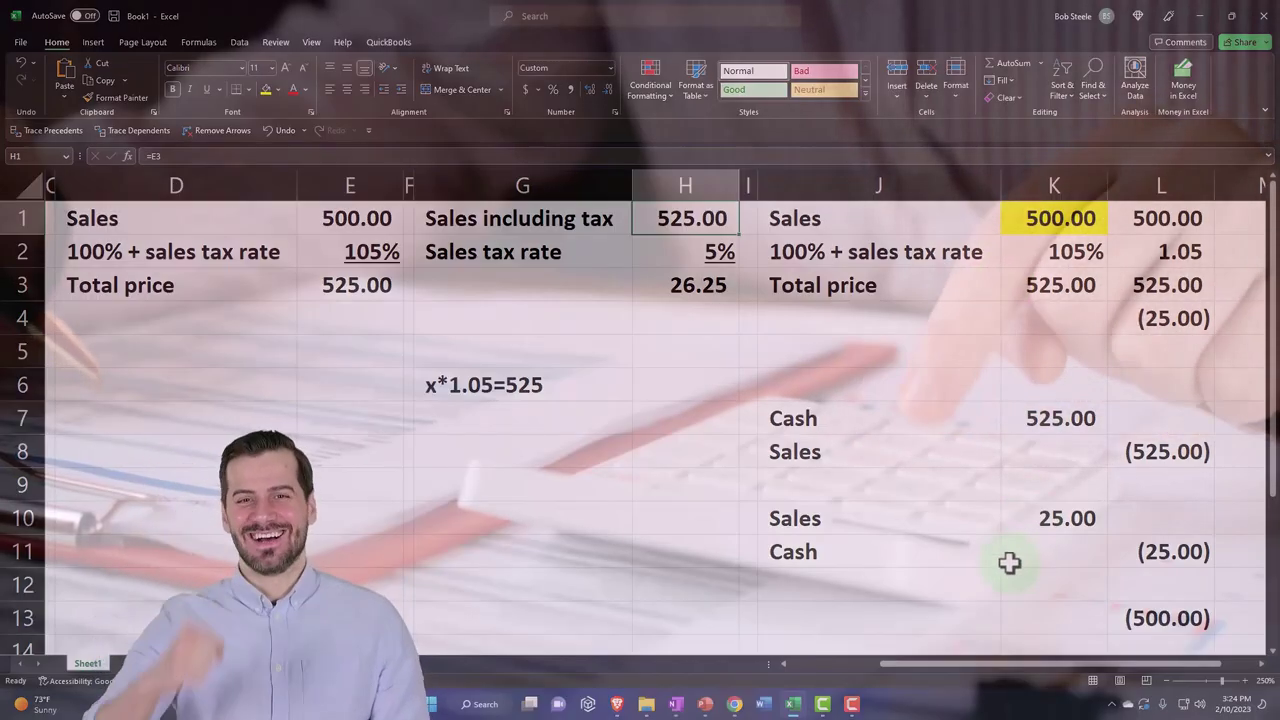
drag(923, 554, 1131, 555)
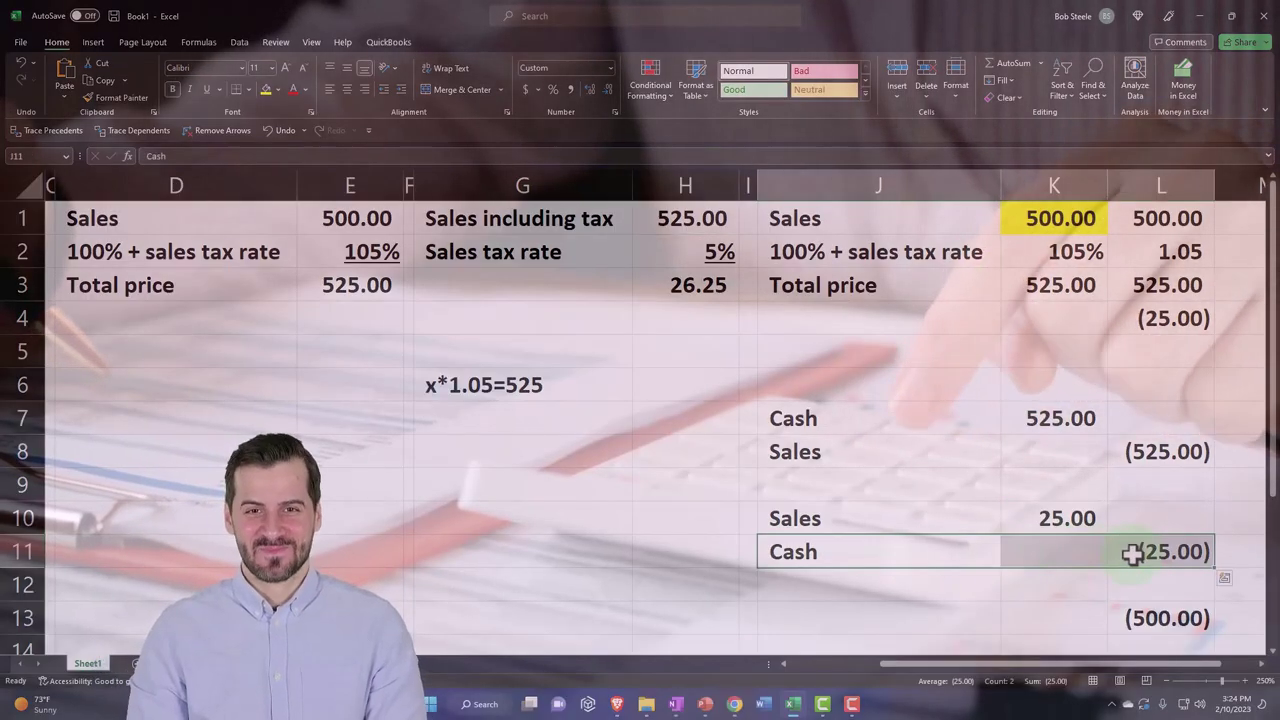
Replace the linked account label in cell J10 with Sale tax exp.
click(845, 517)
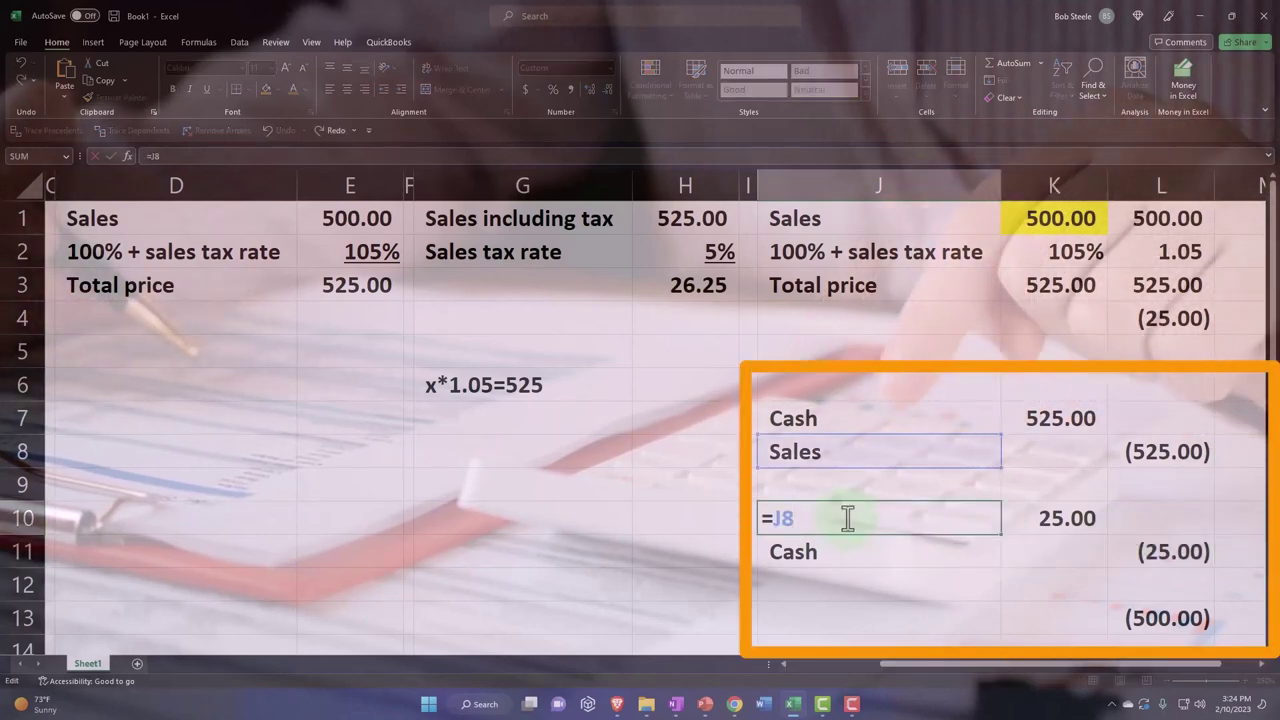
key(Escape)
text(sa)
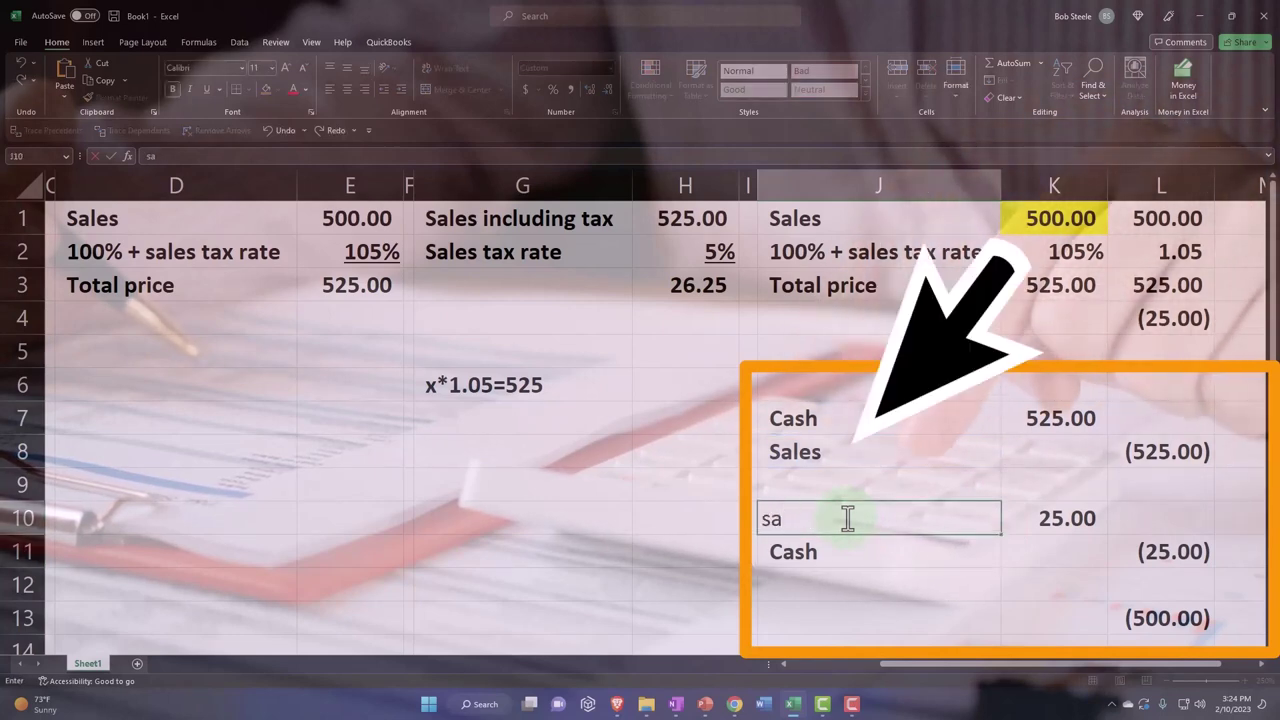
text(Sale tas)
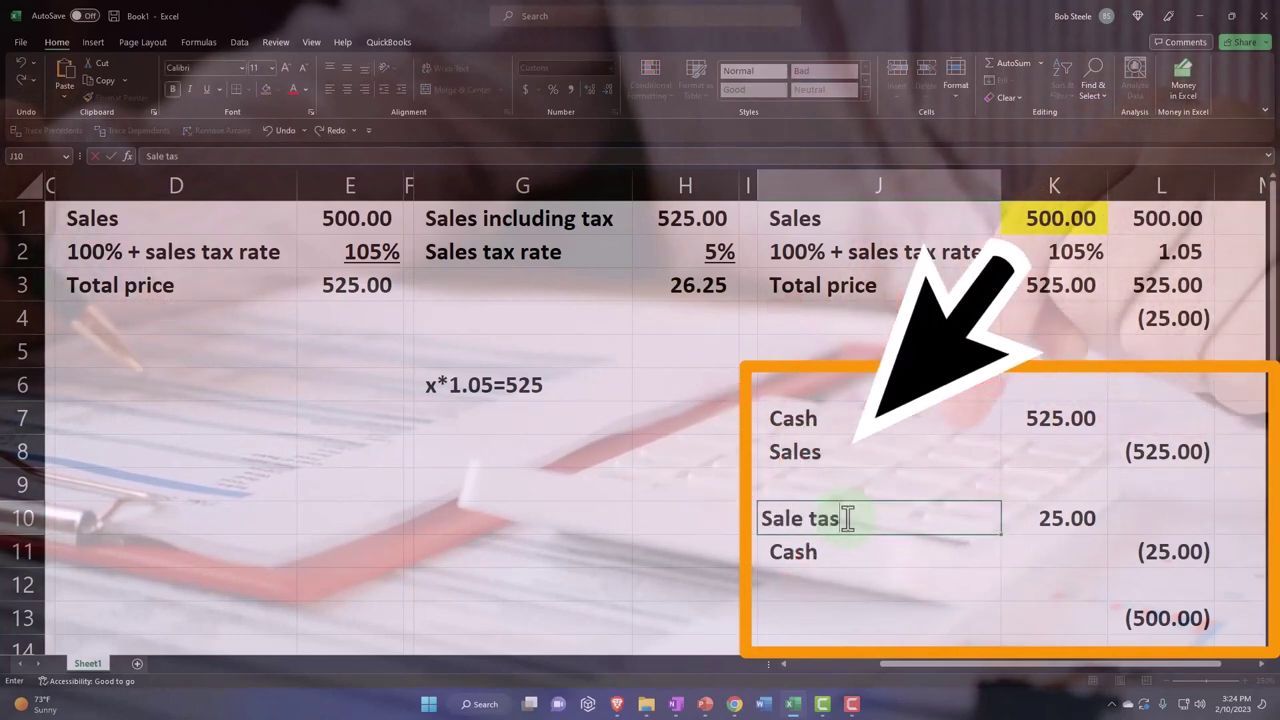
key(BackSpace)
text(x exp)
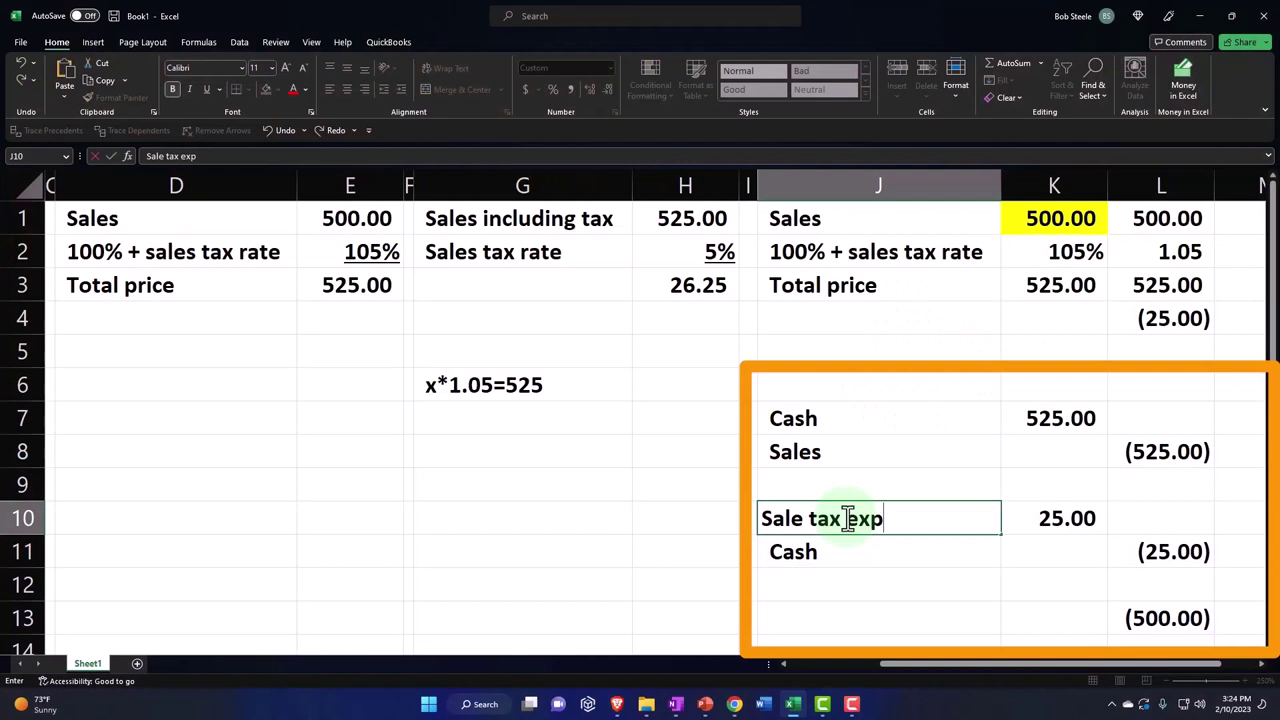
key(Return)
click(846, 518)
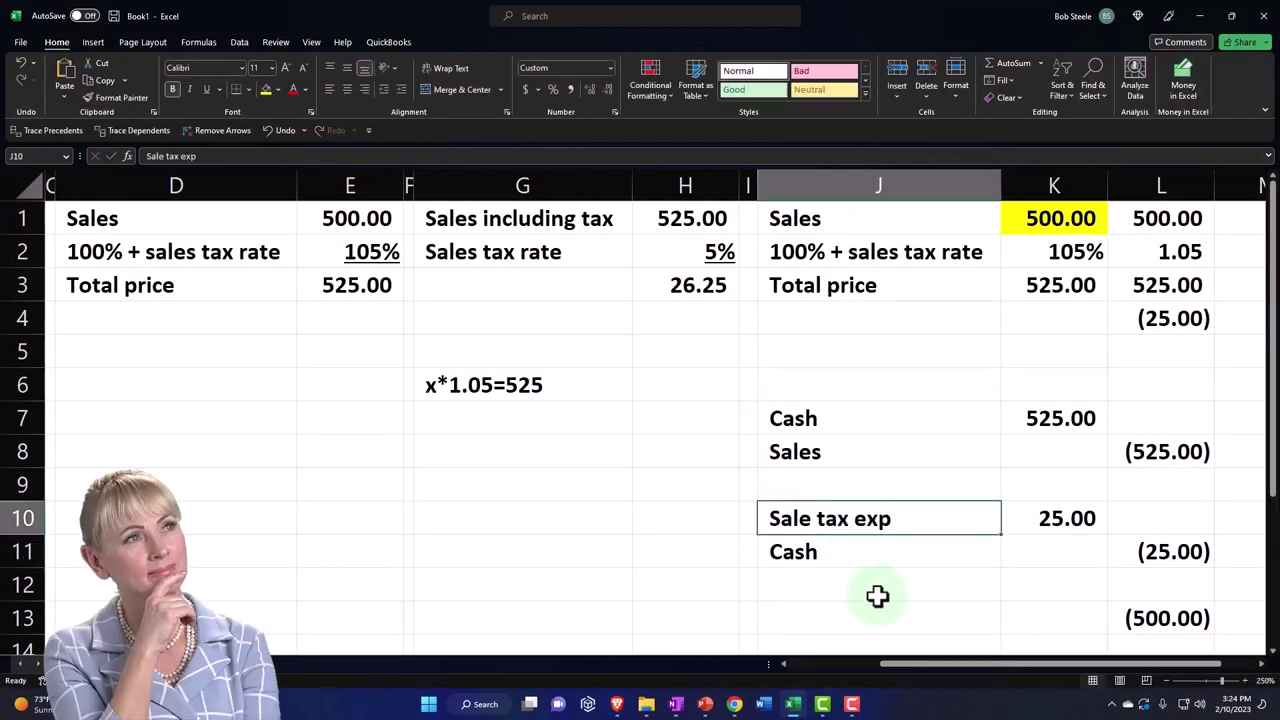